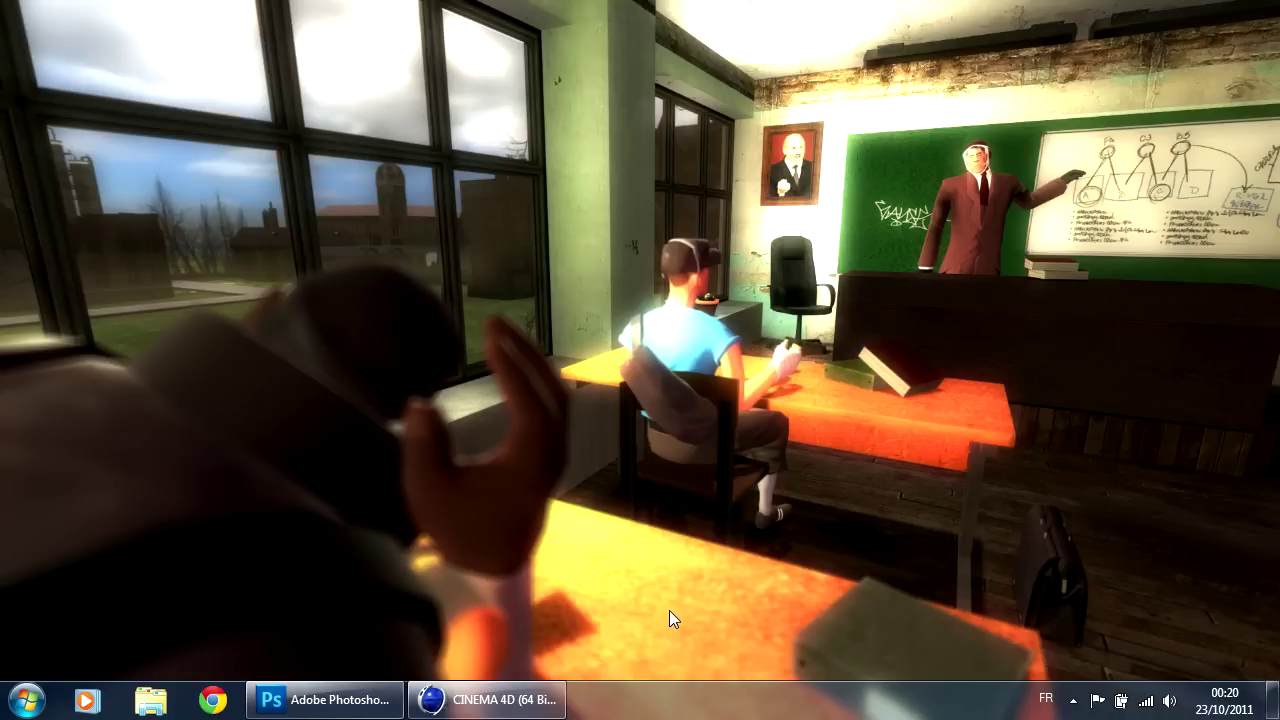
Step: Switch to CINEMA 4D and open metal_box.obj from the Cube de Voyage OBJ folder, importing it with scale factor 2
left_click(481, 704)
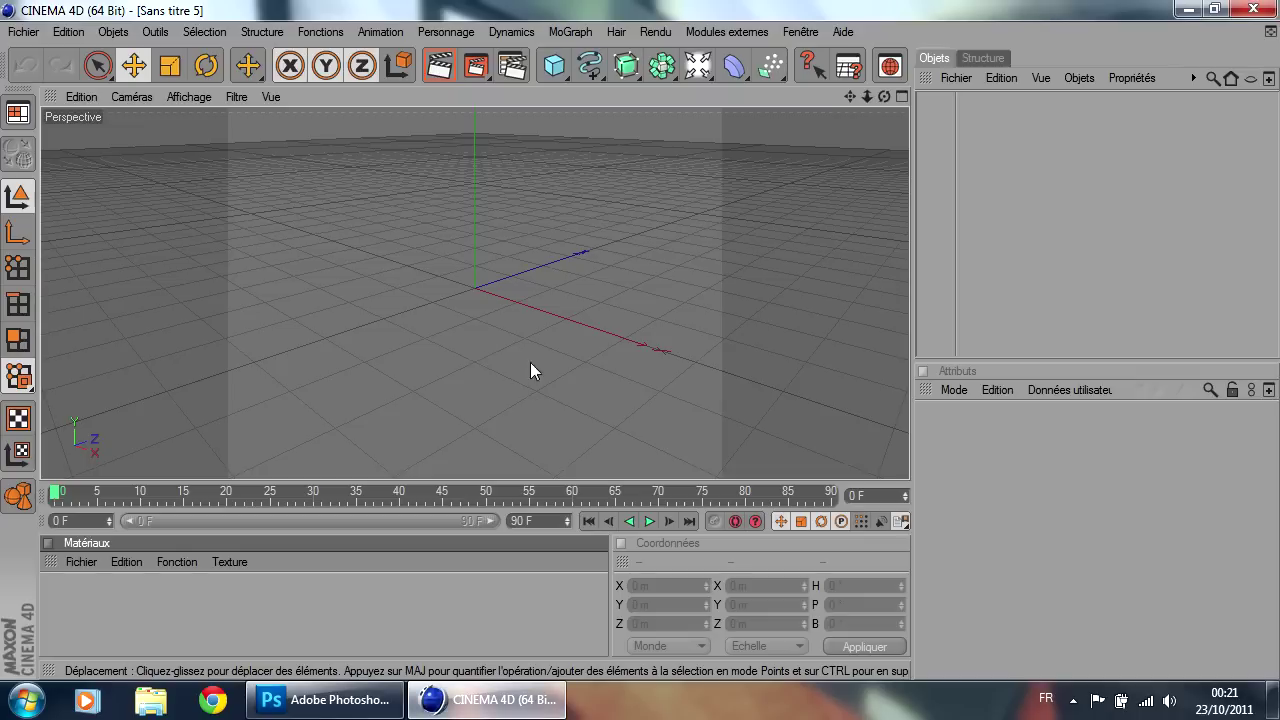
left_click(23, 31)
left_click(42, 79)
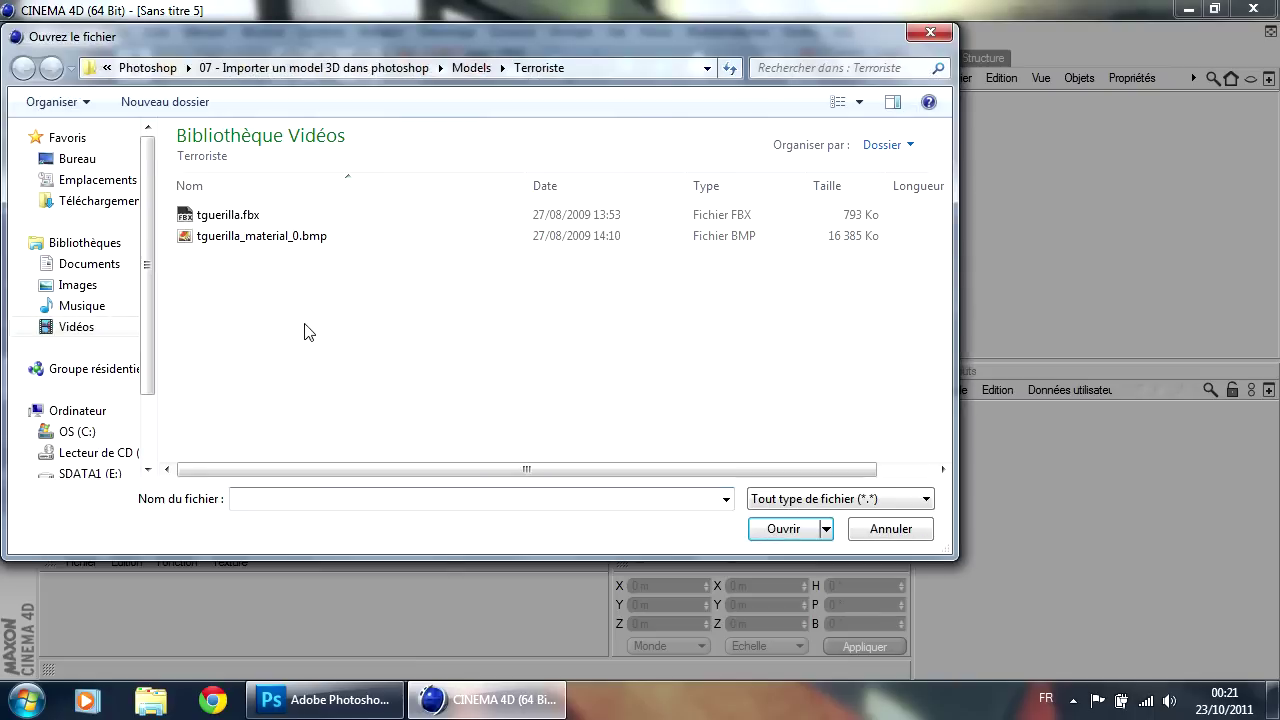
left_click(468, 68)
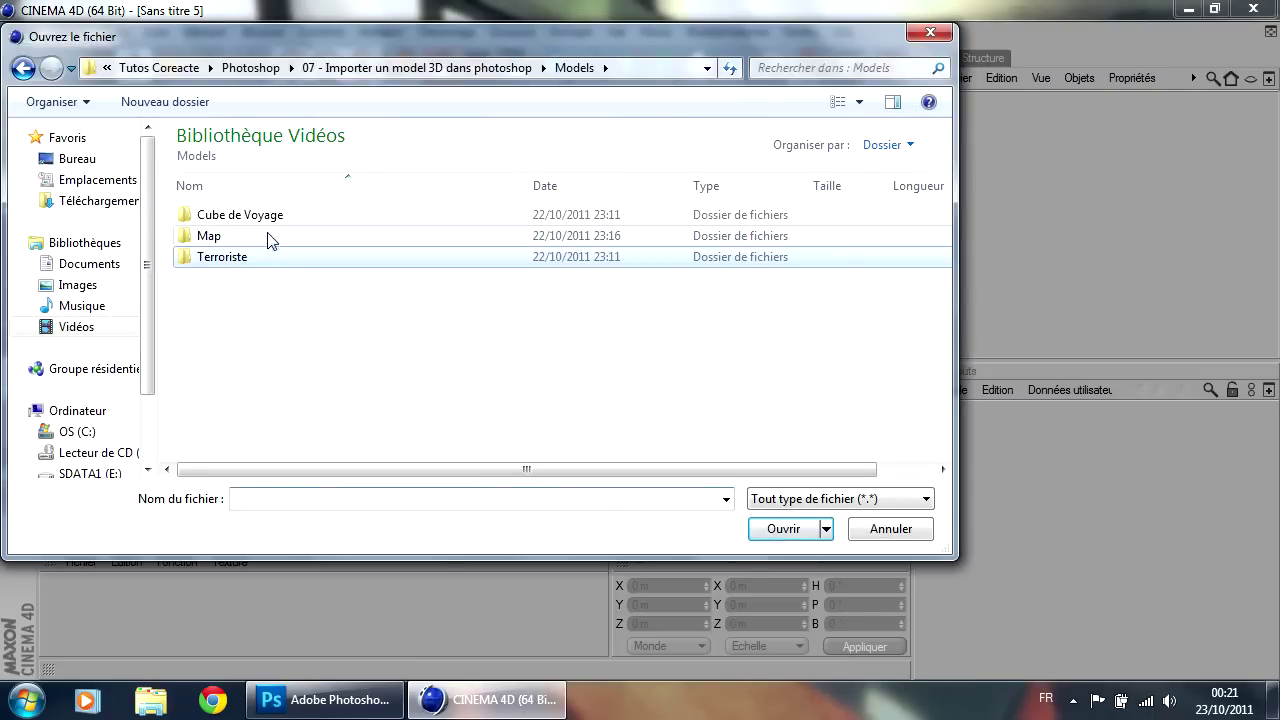
double_click(240, 216)
double_click(228, 216)
left_click(228, 236)
double_click(228, 236)
left_click(189, 406)
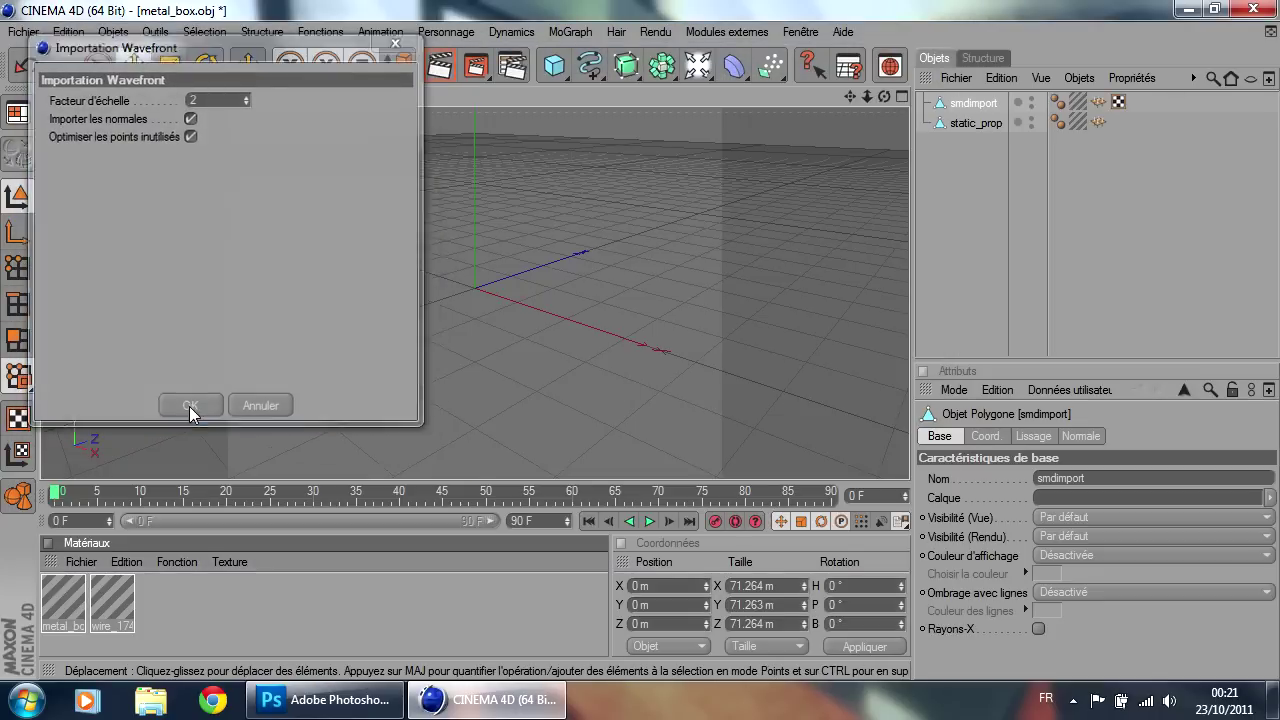
left_click(600, 418)
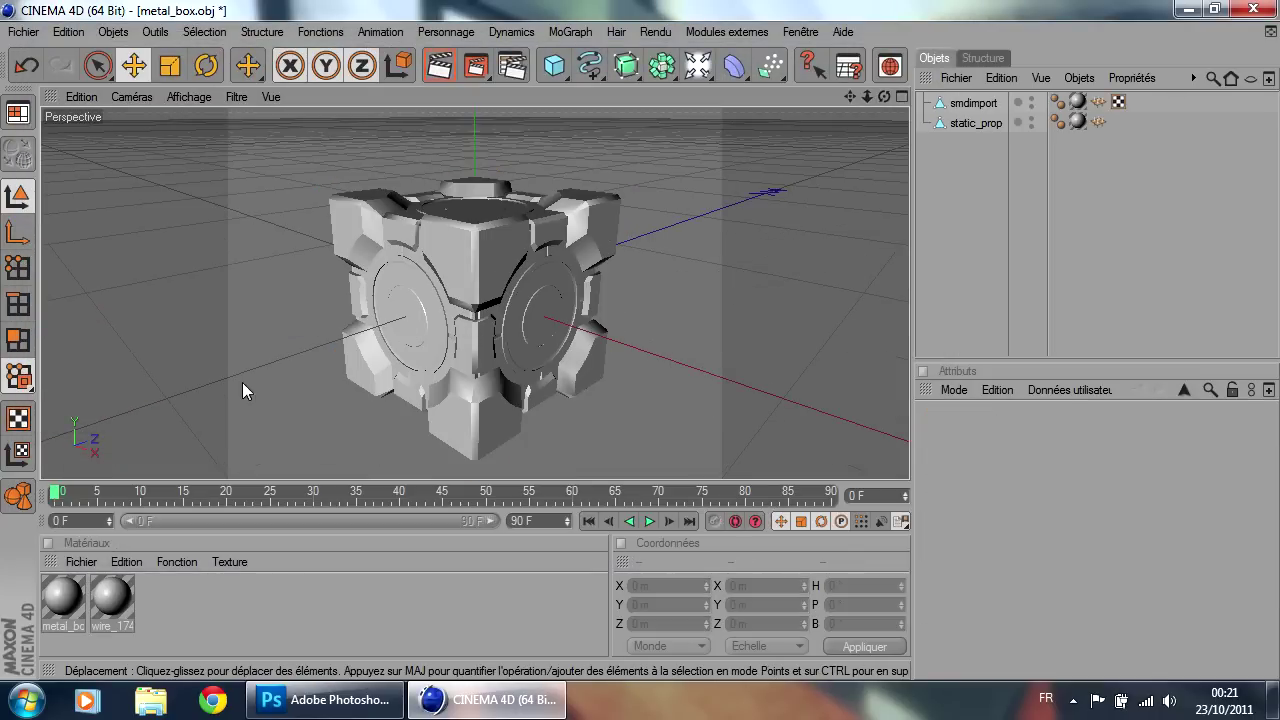
Step: Load metal_box.tga from the Cube de Voyage Texture folder as the colour texture of the metal_box_tga material
double_click(62, 616)
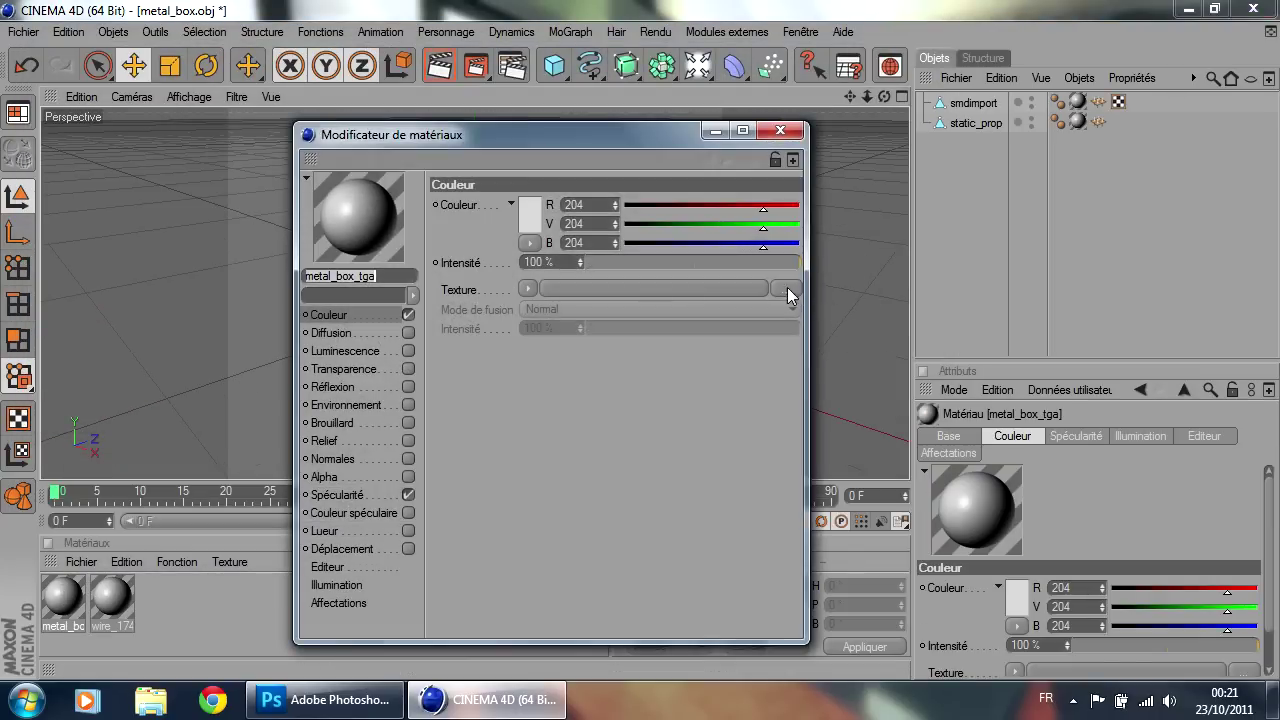
left_click(794, 290)
left_click(775, 189)
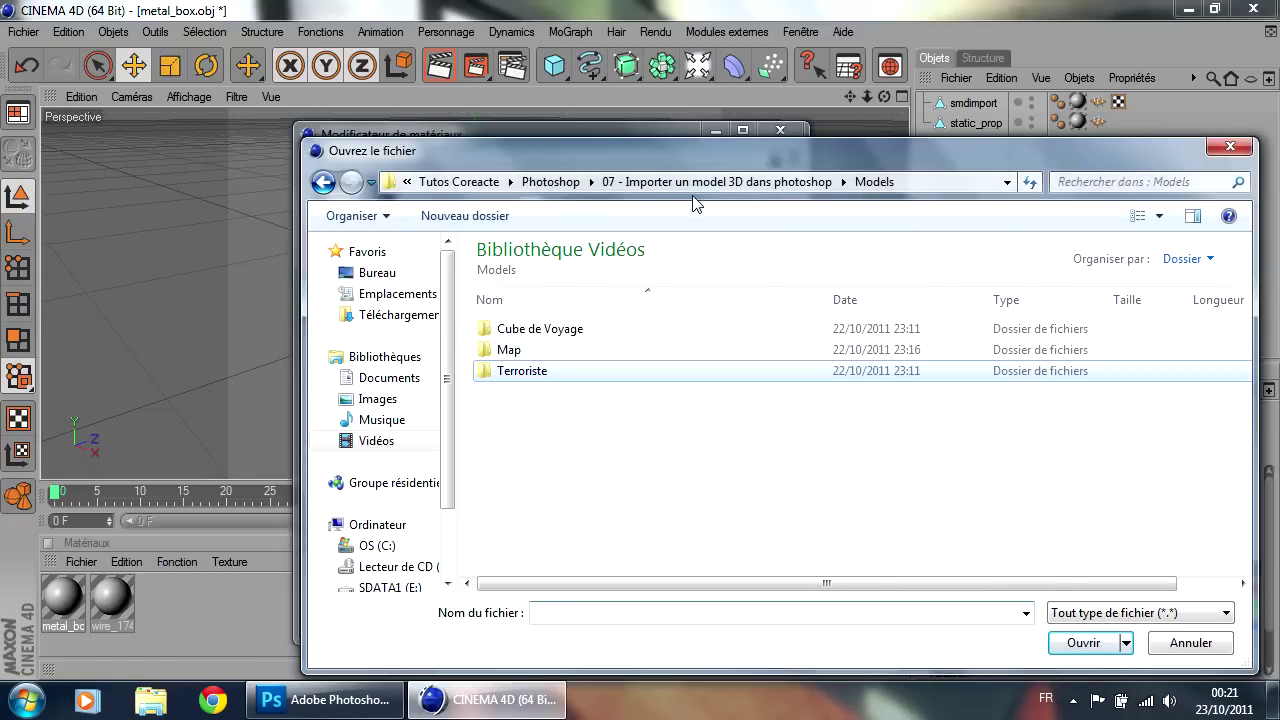
double_click(540, 331)
double_click(530, 349)
left_click(535, 331)
double_click(535, 331)
left_click(829, 414)
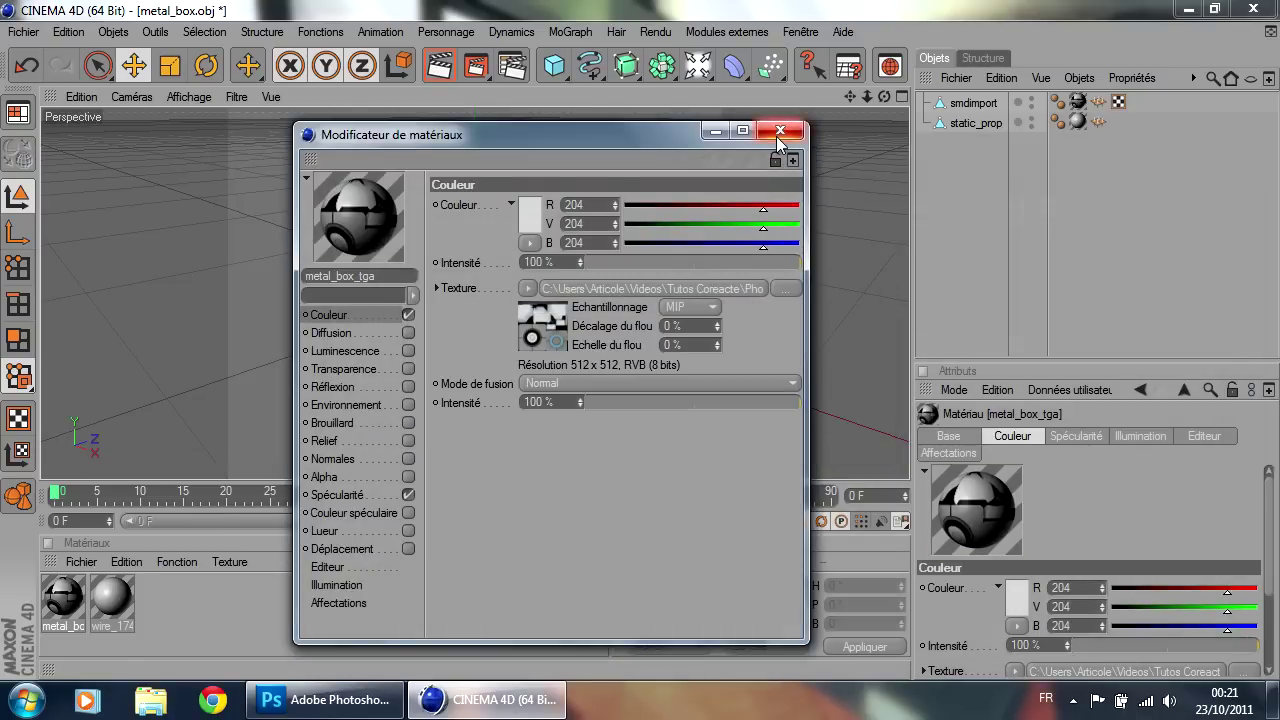
left_click(780, 130)
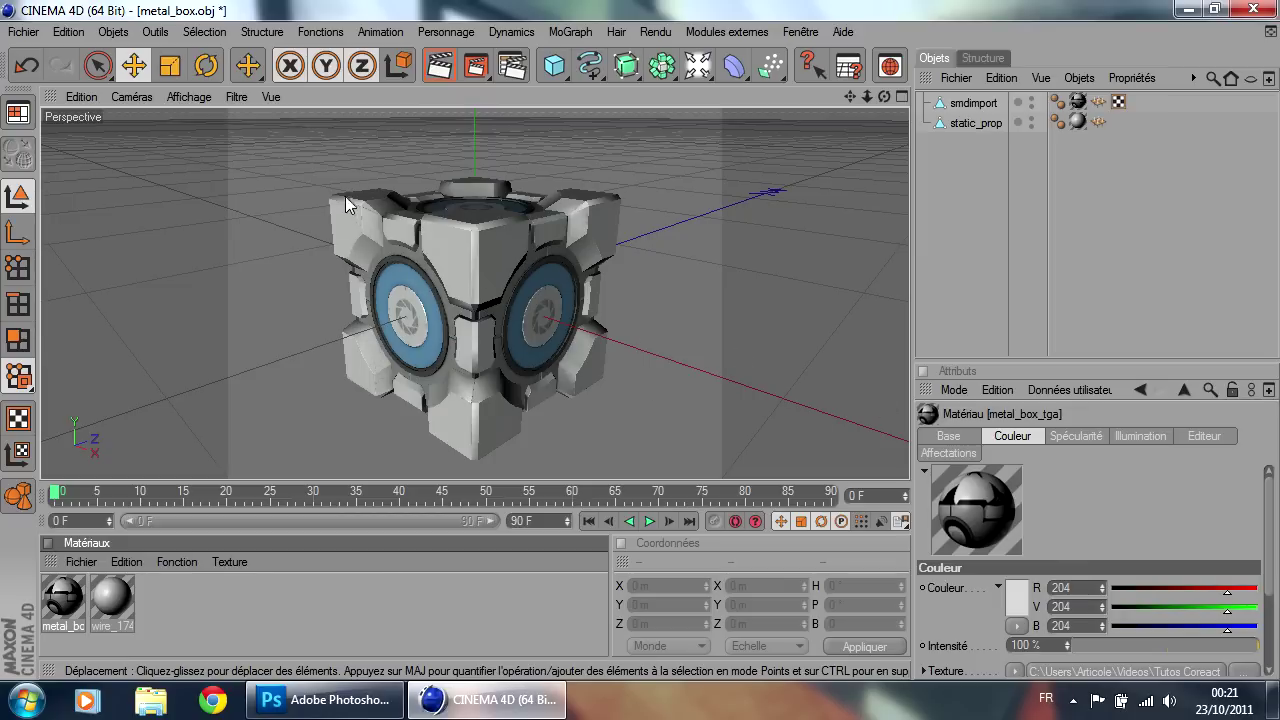
Step: Start a Wavefront (OBJ) export of the textured cube and name the file cube_de_voyage_photoshop.obj
left_click_drag(345, 205, 398, 212)
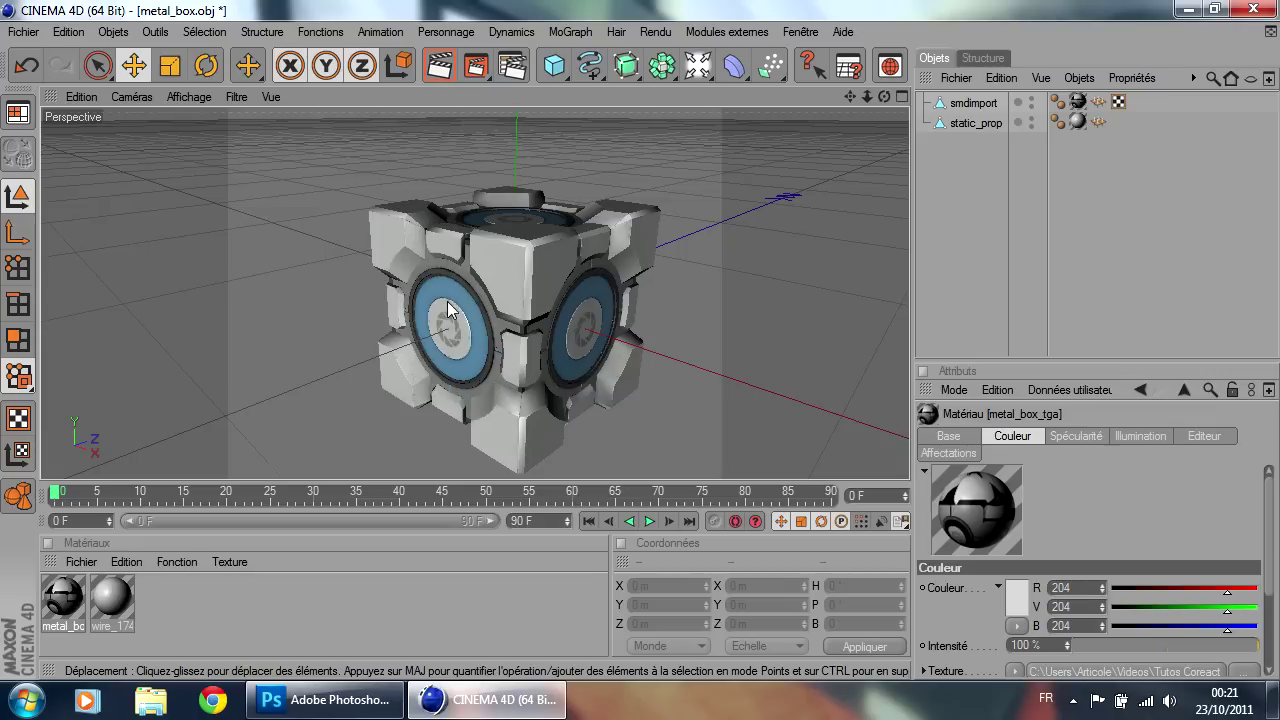
left_click(22, 34)
mouse_move(62, 294)
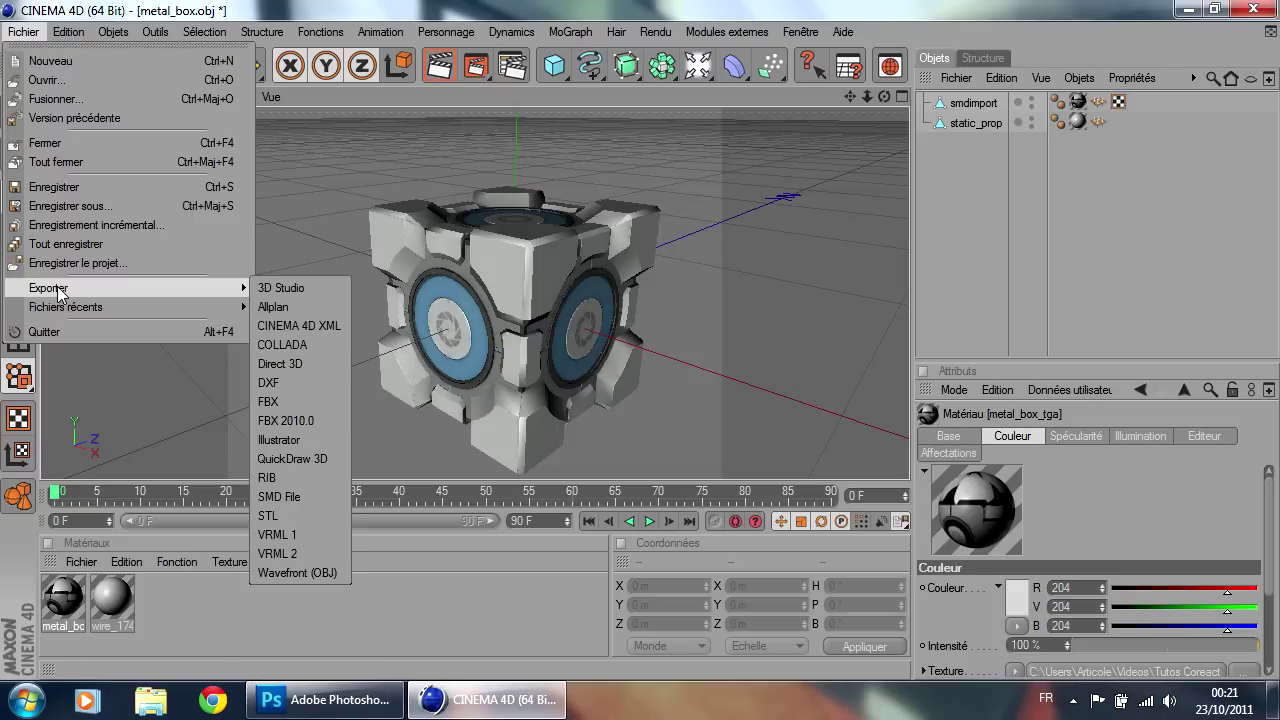
left_click(297, 573)
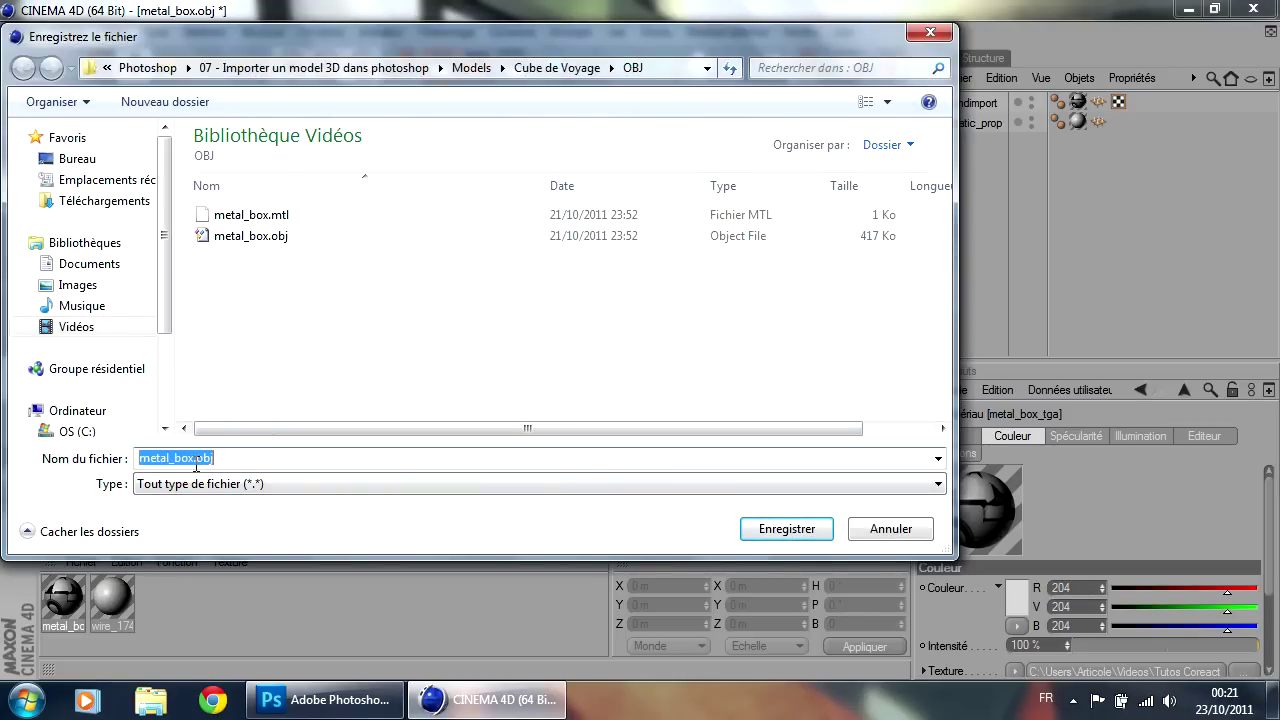
left_click(196, 459)
left_click_drag(186, 466, 100, 470)
type("c")
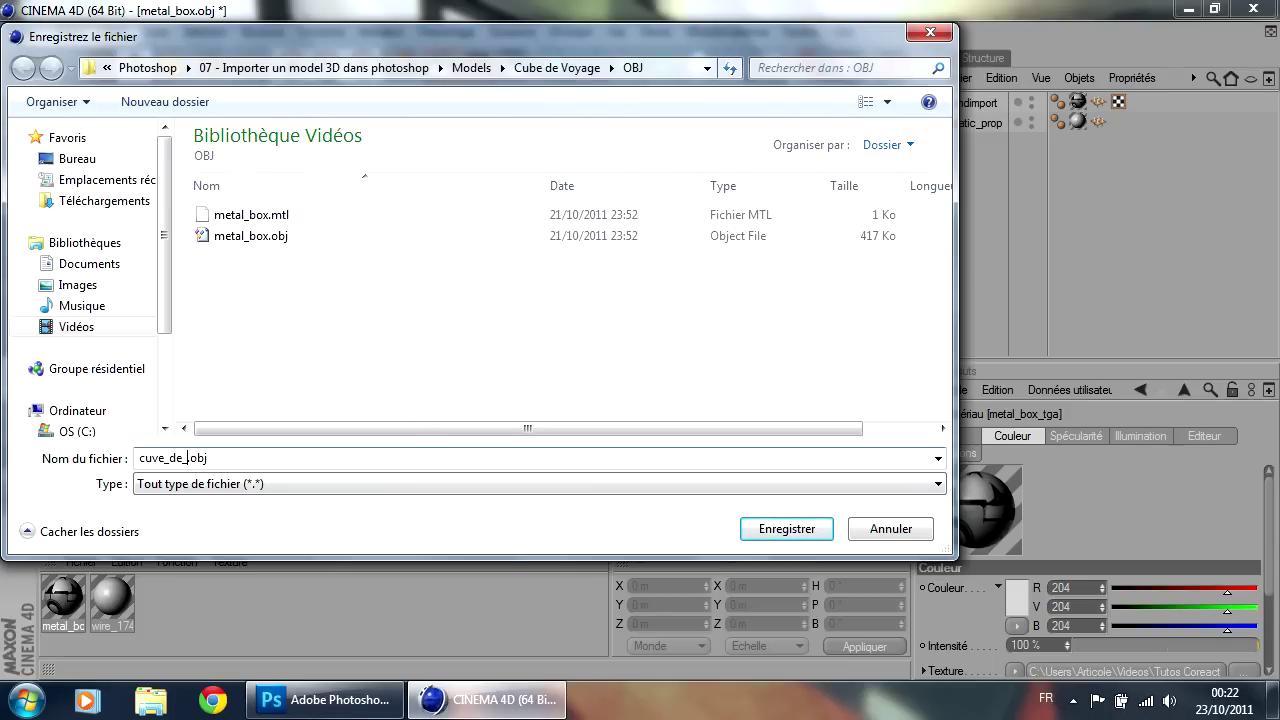
type("uve_de_voyage_photoshop")
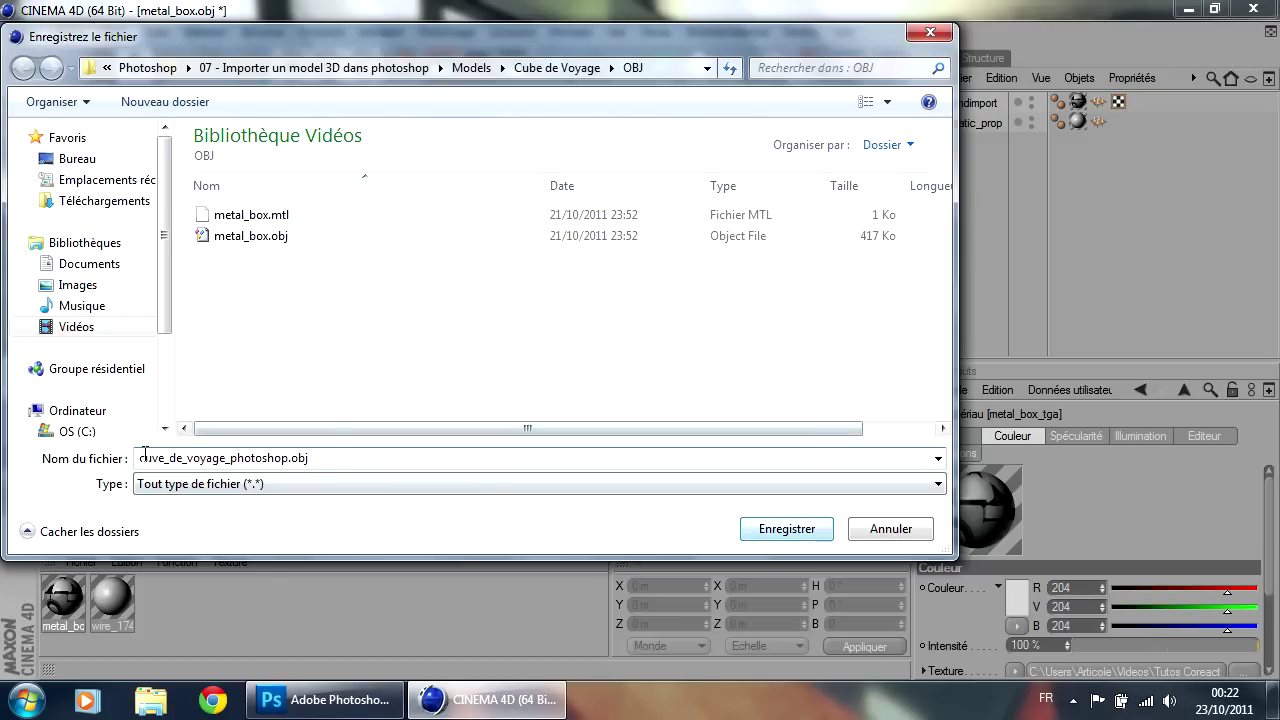
left_click(158, 458)
key("BackSpace")
type("b")
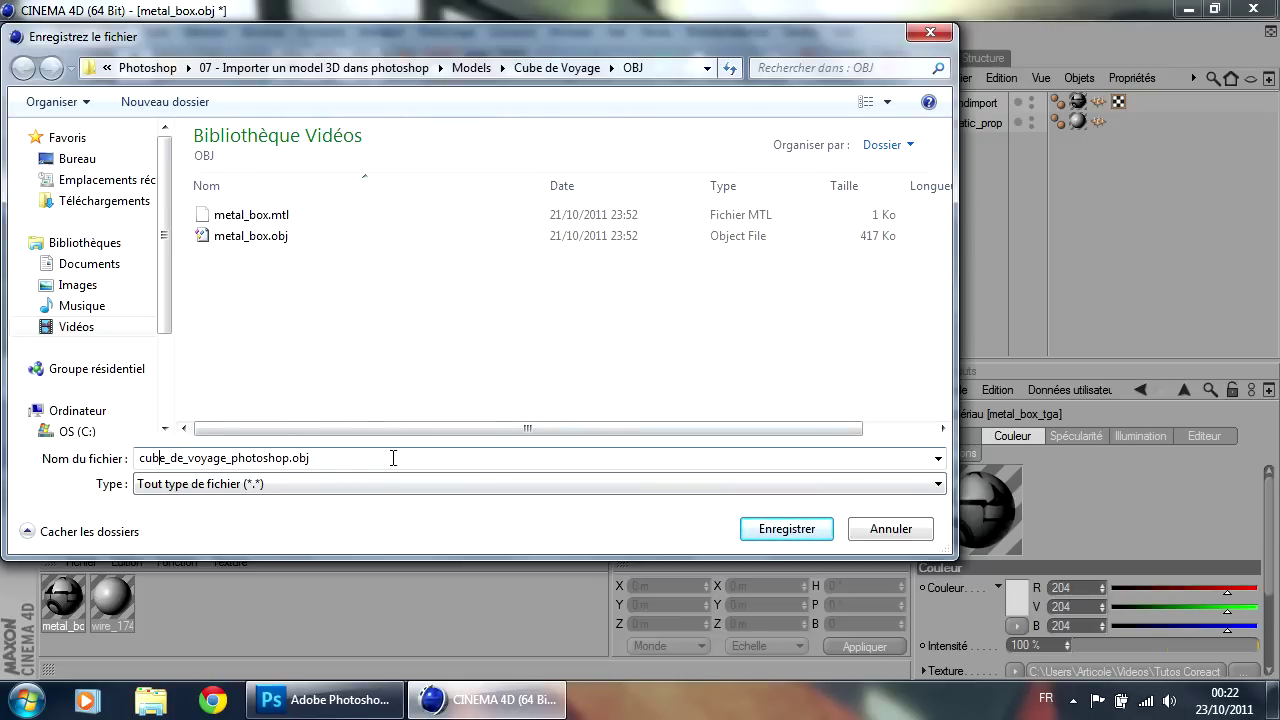
Step: Save the OBJ export in the OBJ folder with a scale factor of 1
left_click(778, 530)
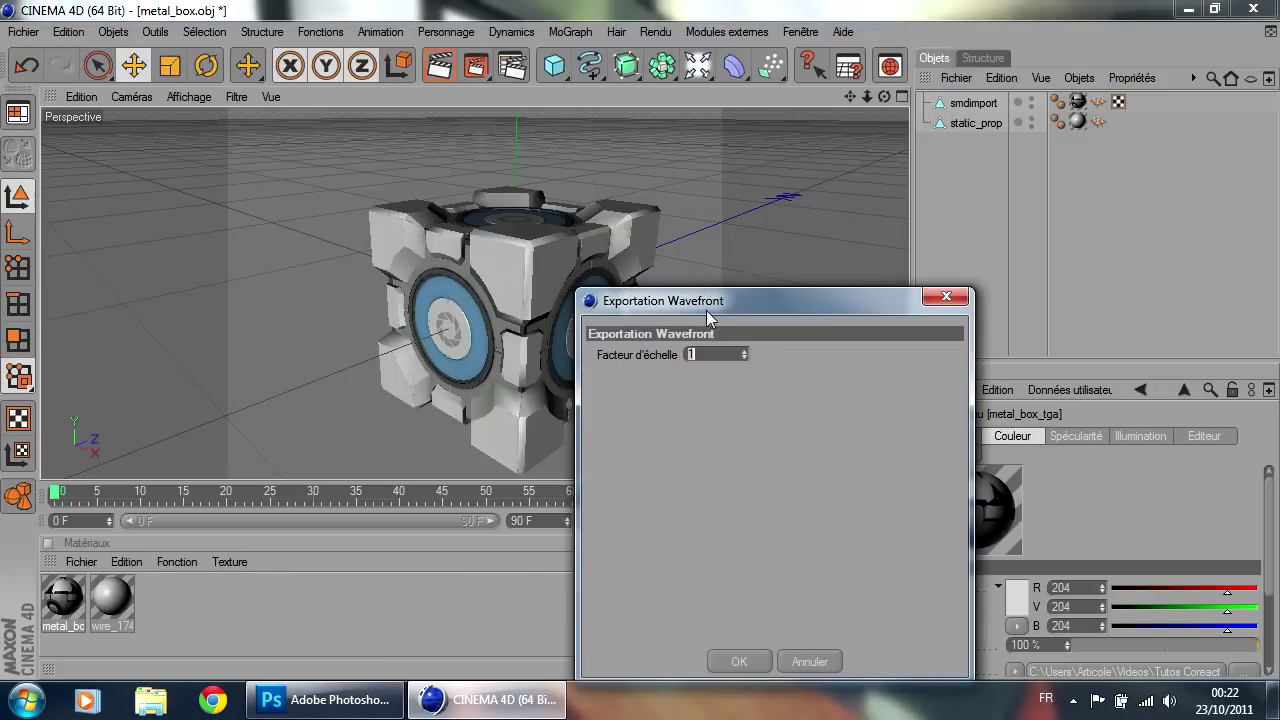
left_click_drag(722, 298, 597, 178)
left_click(614, 537)
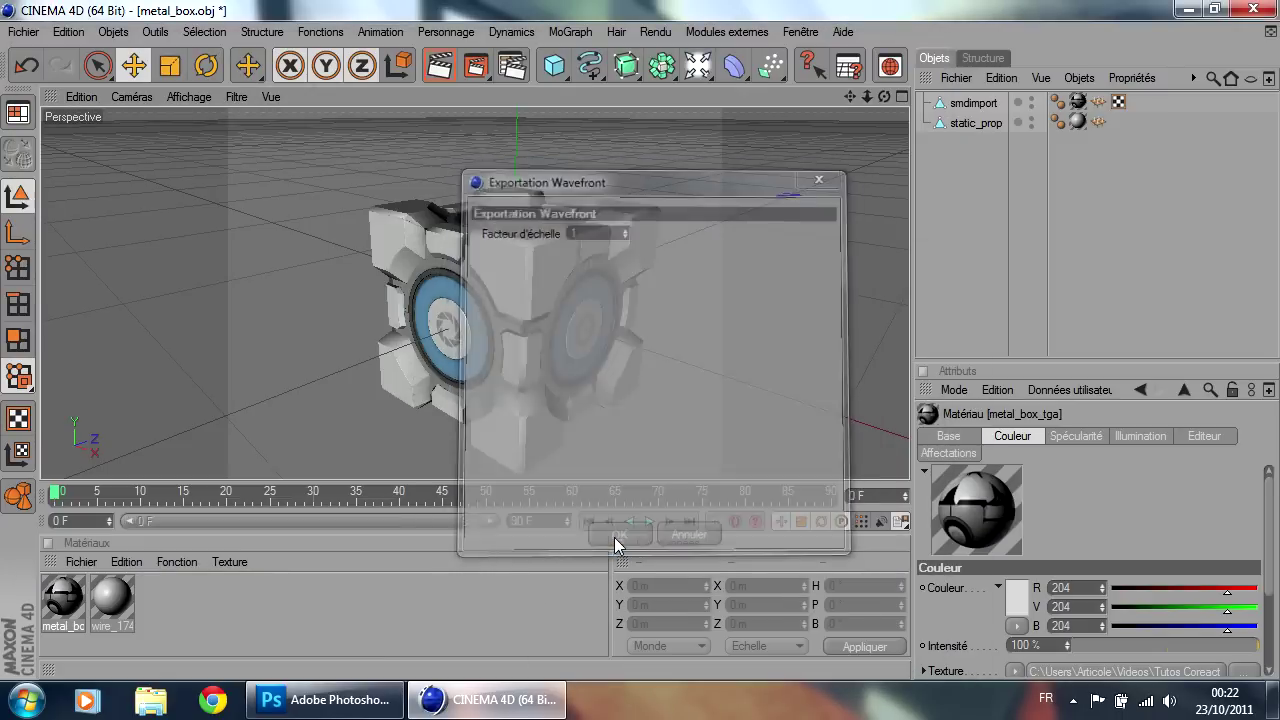
Step: Switch to Photoshop, open cube_de_voyage_photoshop.obj from the Cube de Voyage OBJ folder and activate the Move tool
left_click(327, 703)
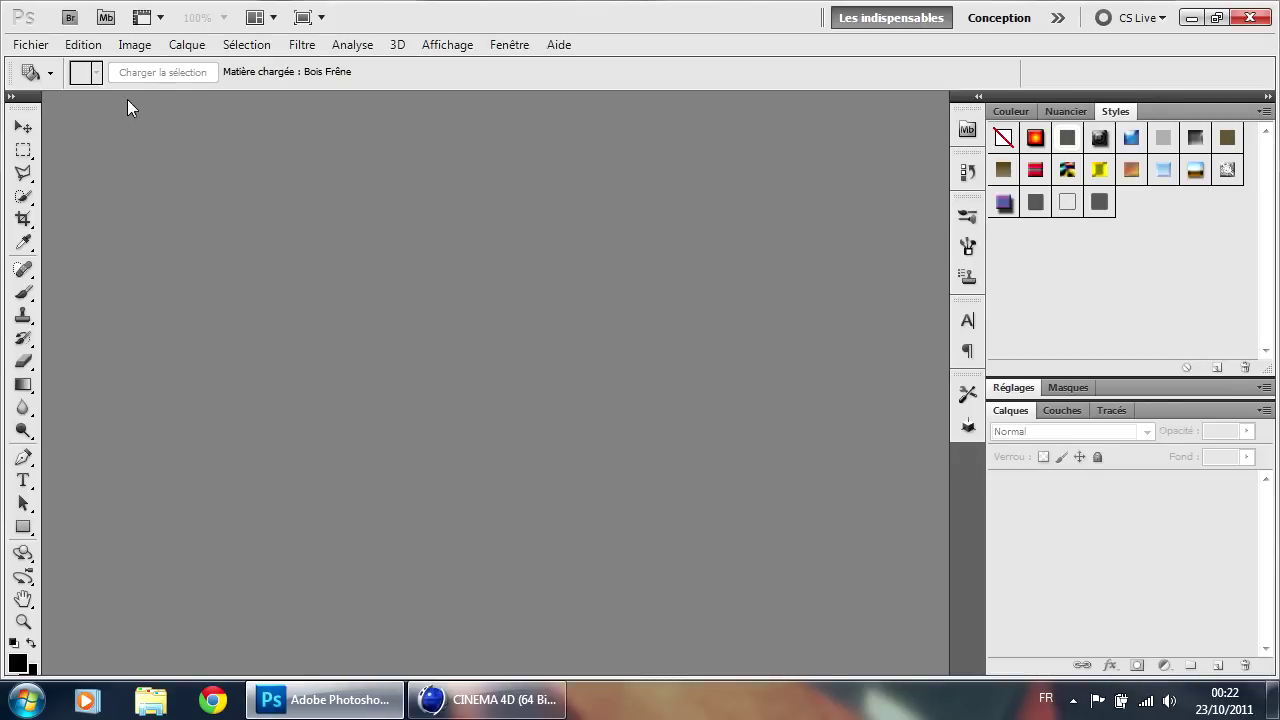
left_click(26, 45)
left_click(38, 86)
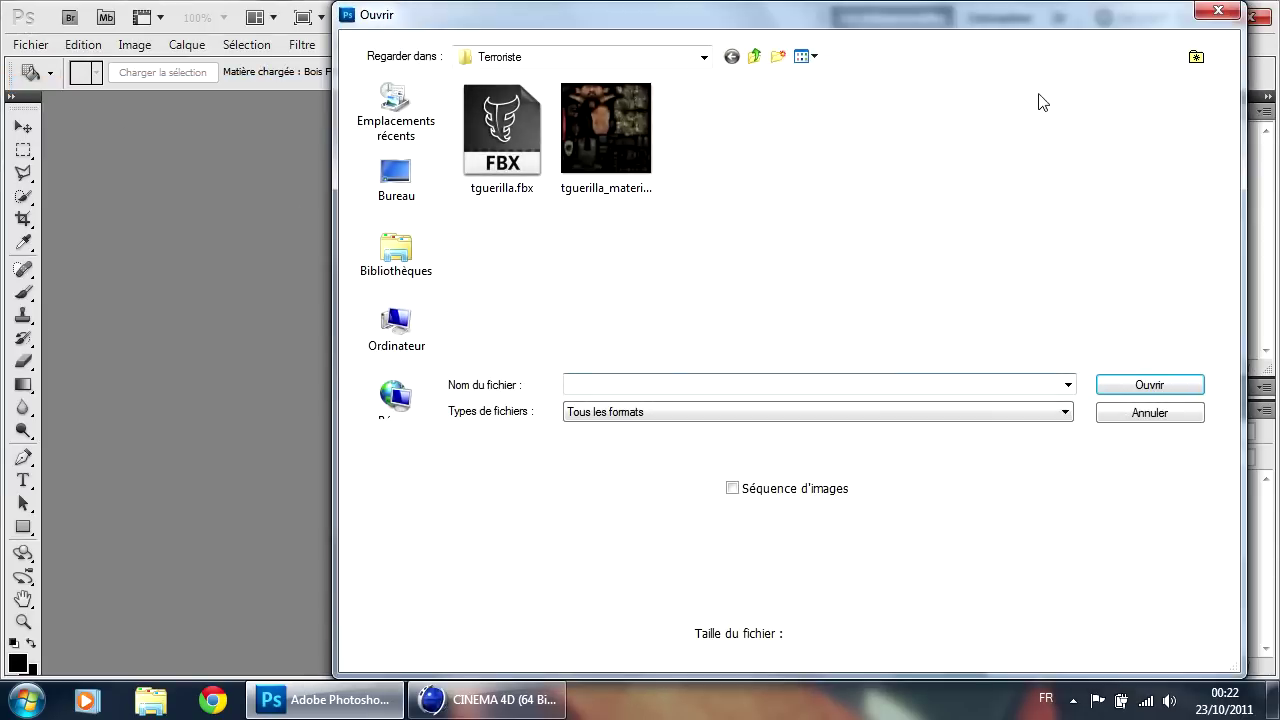
left_click_drag(945, 28, 784, 28)
left_click(593, 56)
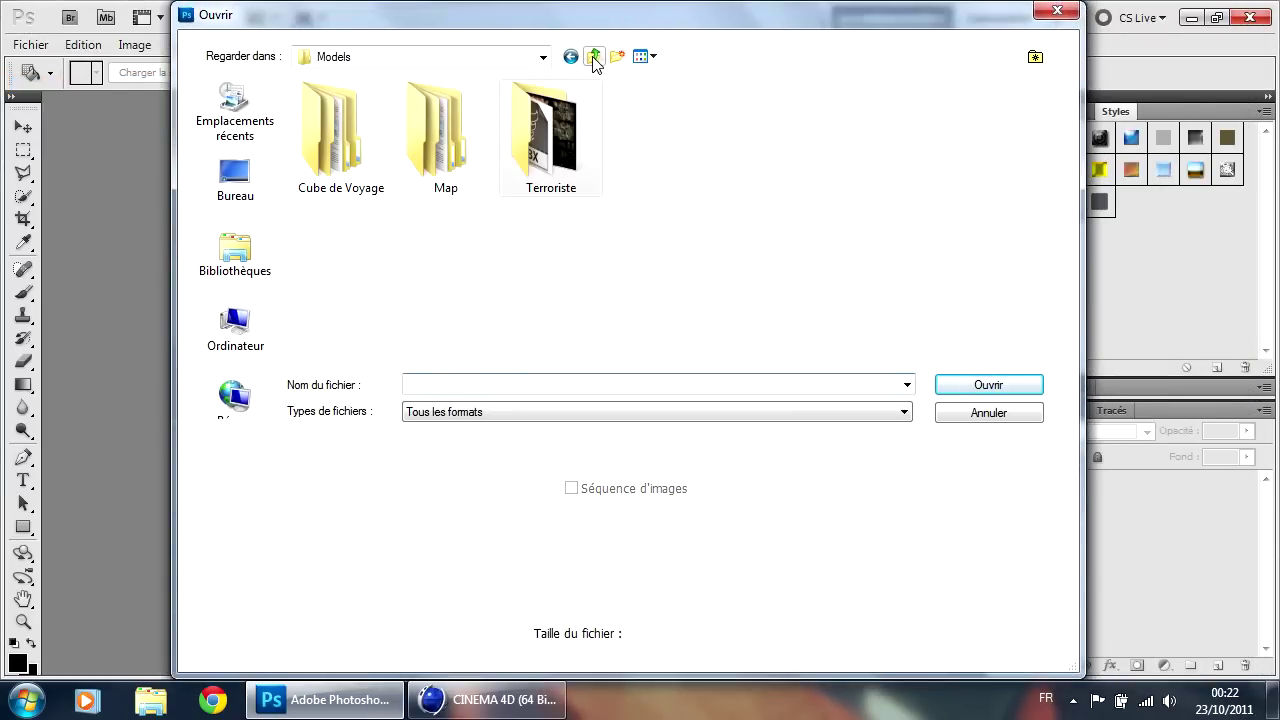
double_click(360, 152)
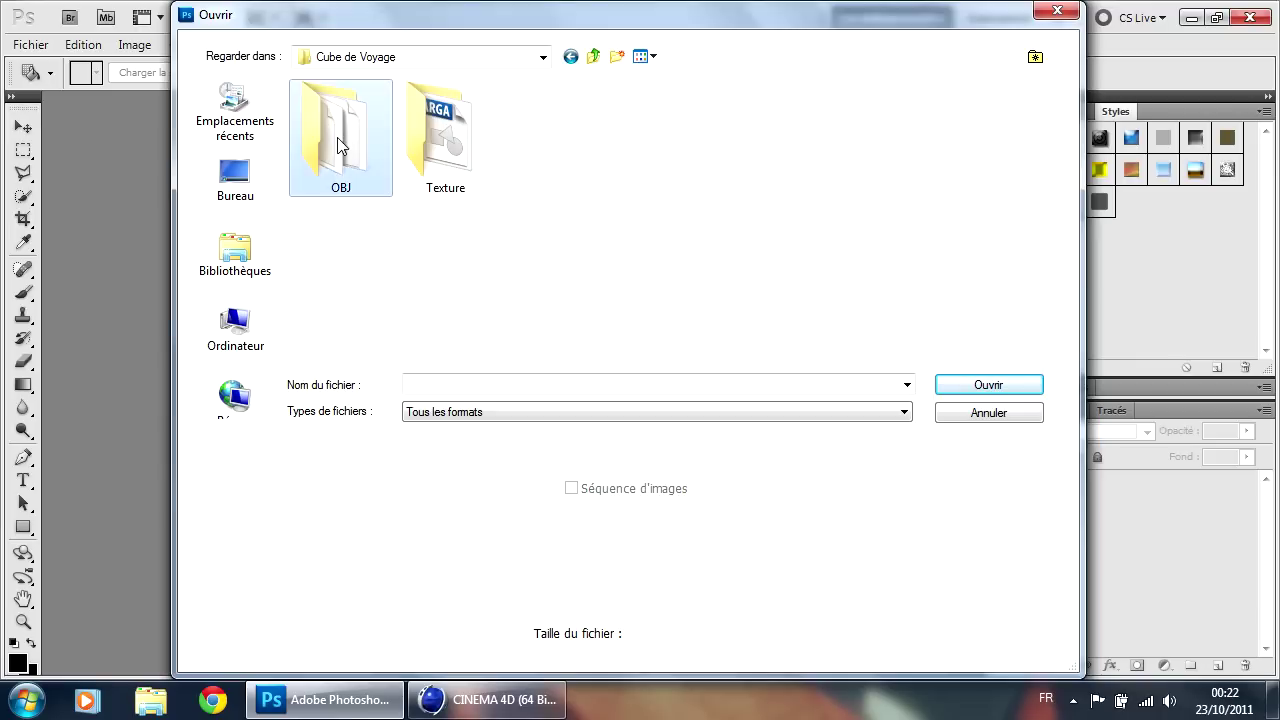
double_click(343, 146)
left_click(347, 192)
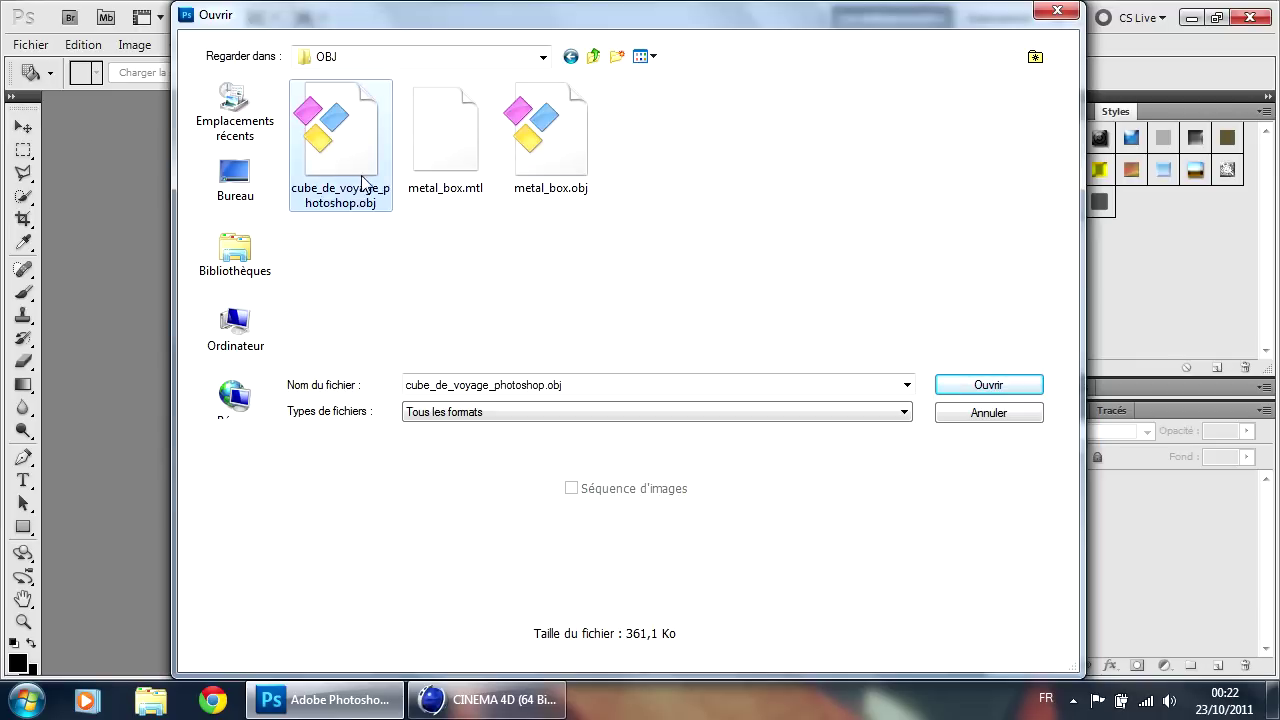
left_click(975, 390)
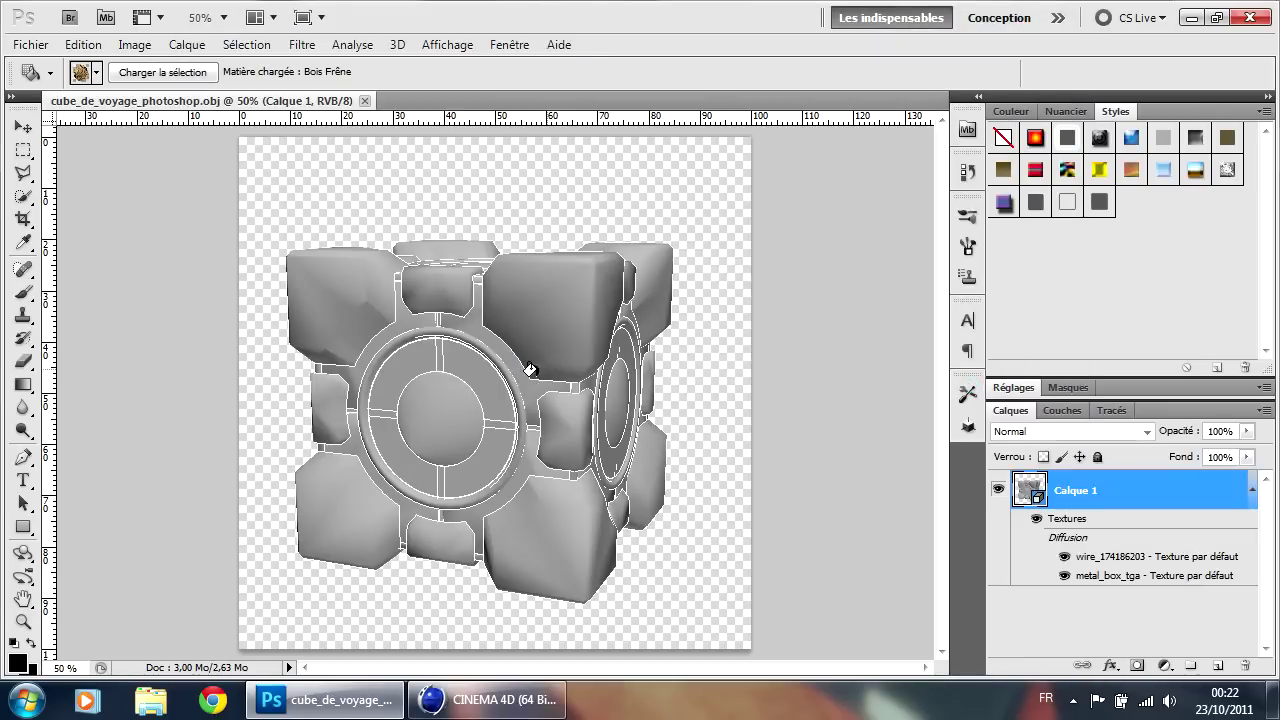
left_click(22, 127)
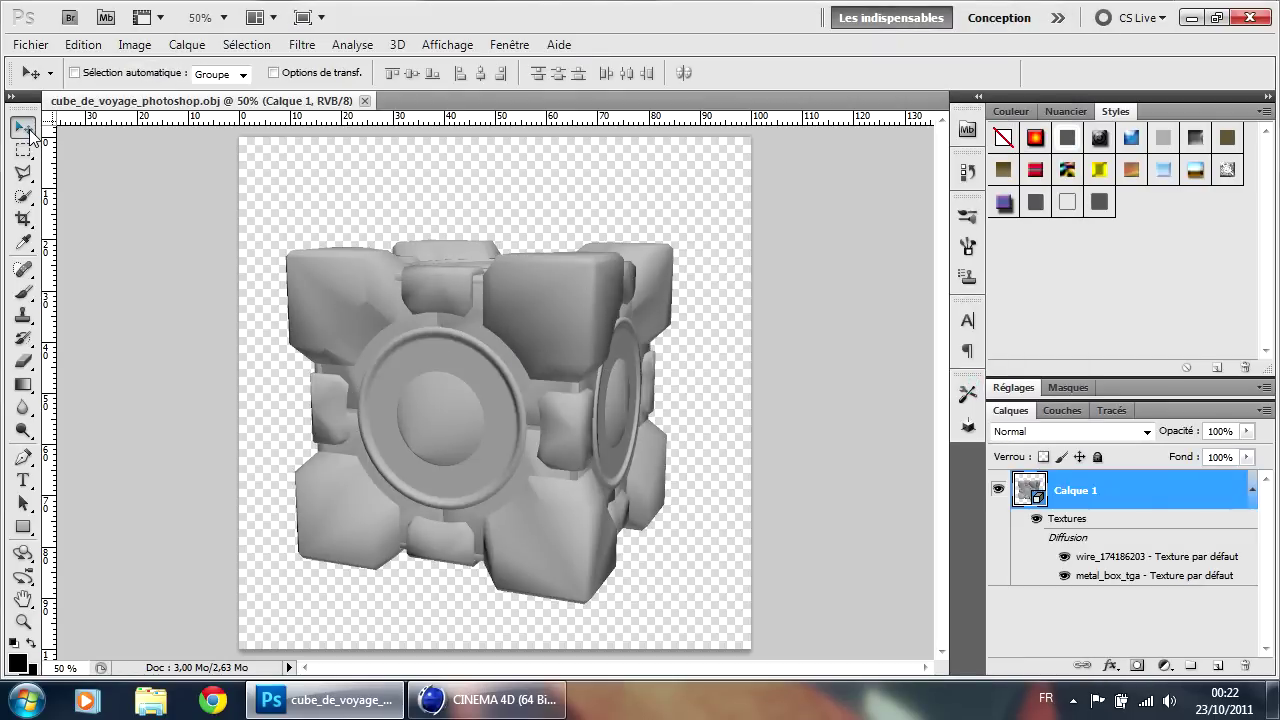
Step: Load metal_box.tga from the Texture folder as the diffuse texture of the cube's metal_box_tga material
double_click(1030, 488)
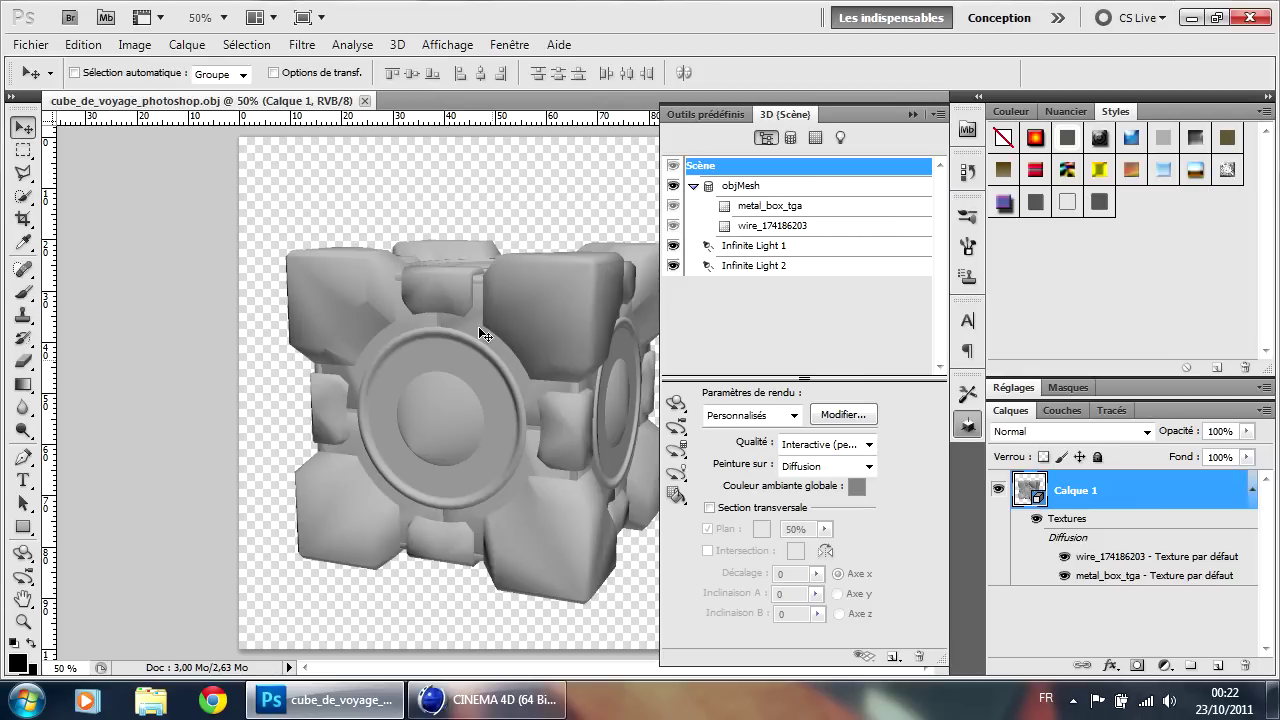
left_click(763, 208)
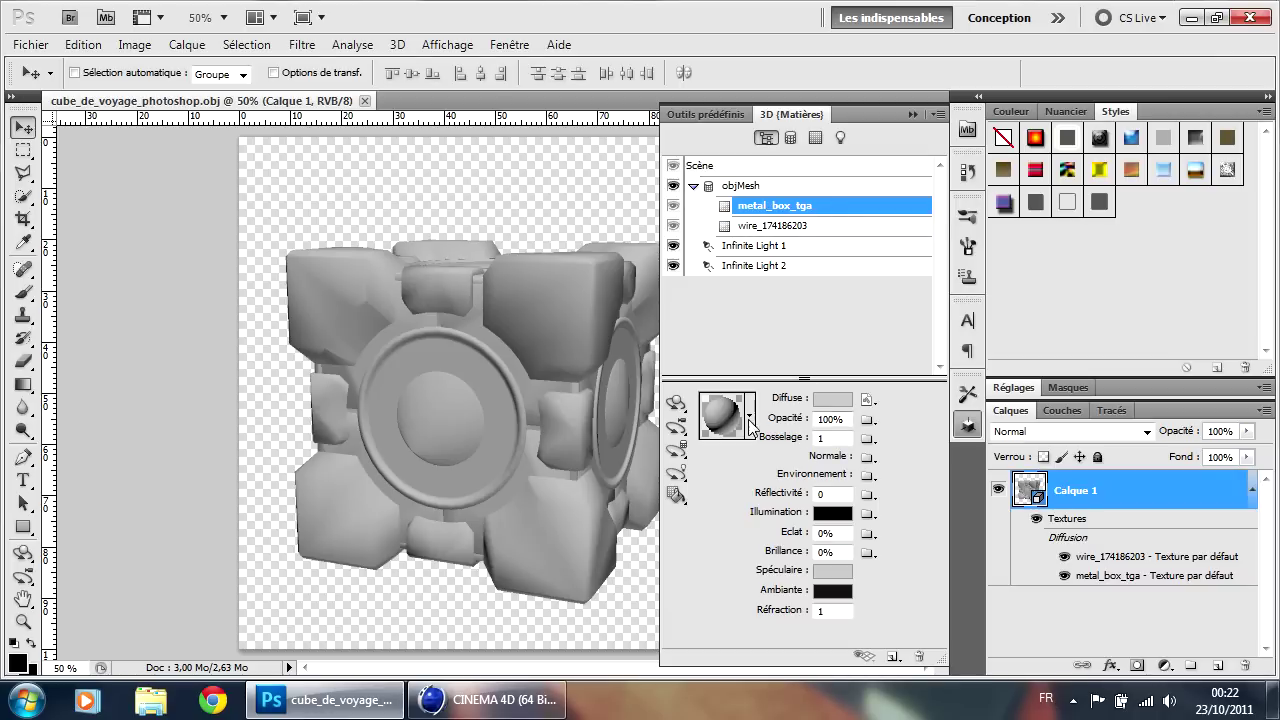
left_click(870, 400)
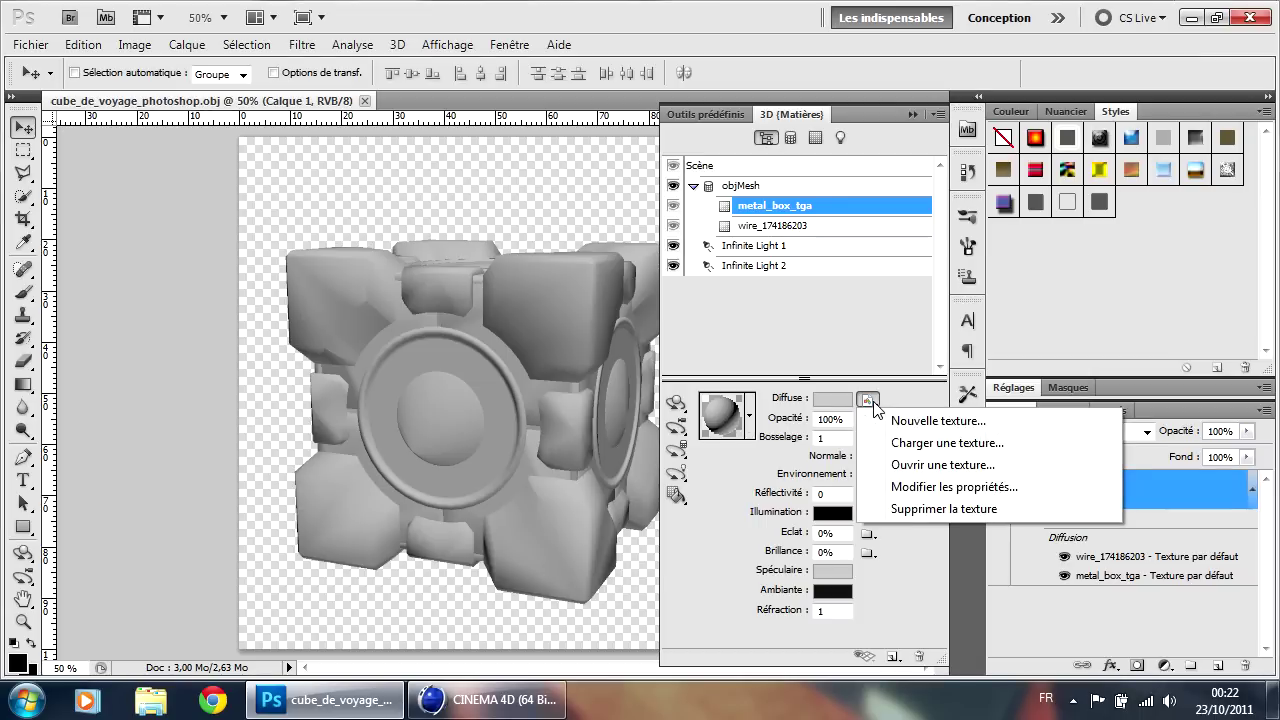
left_click(950, 445)
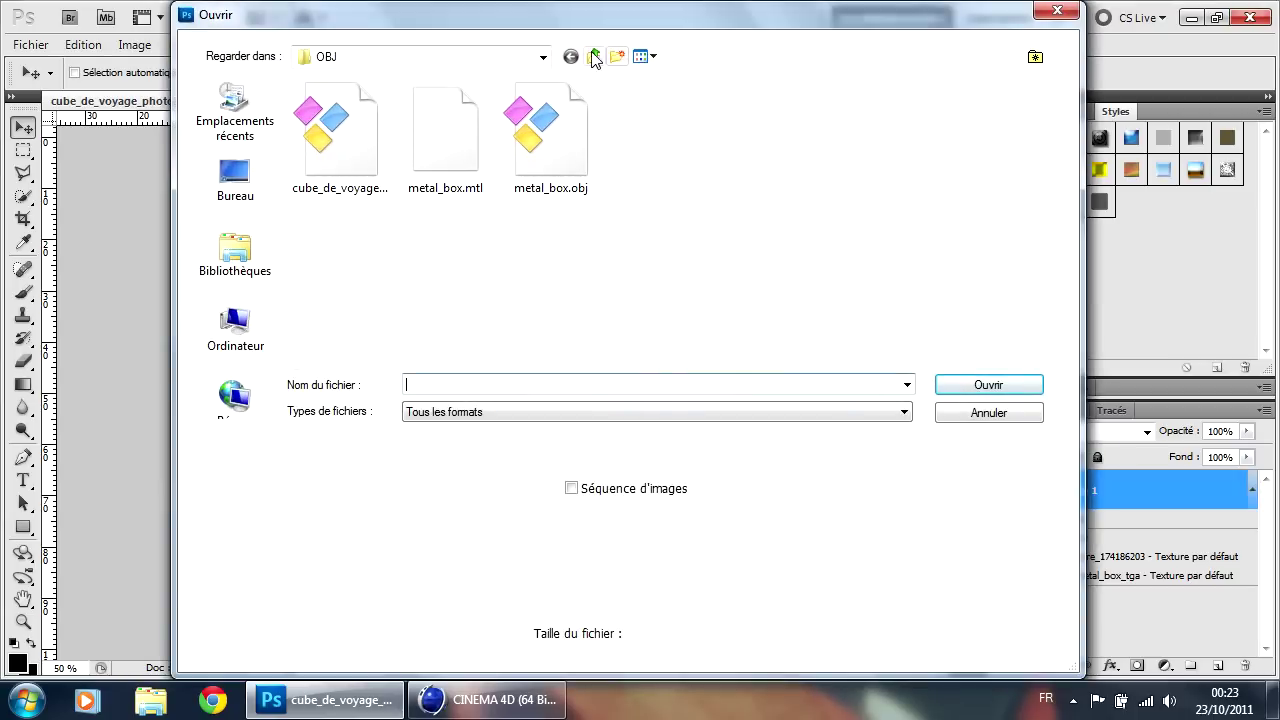
left_click(593, 56)
double_click(469, 177)
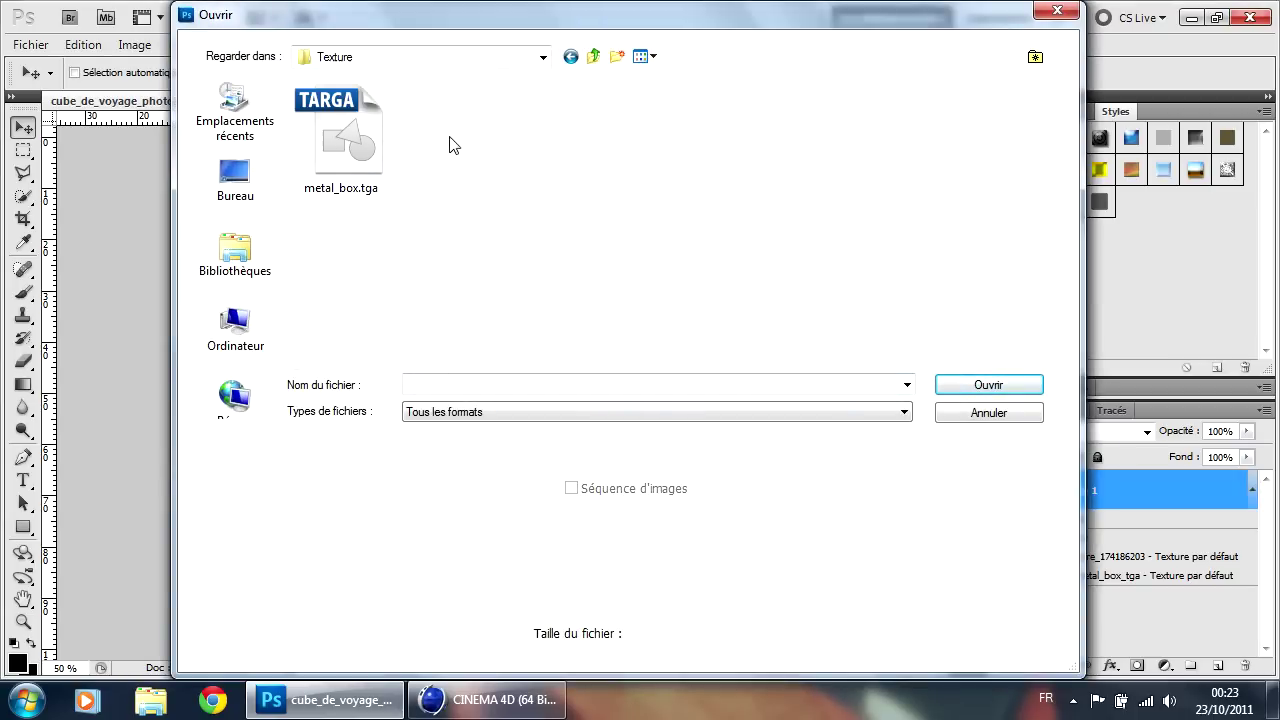
left_click(343, 138)
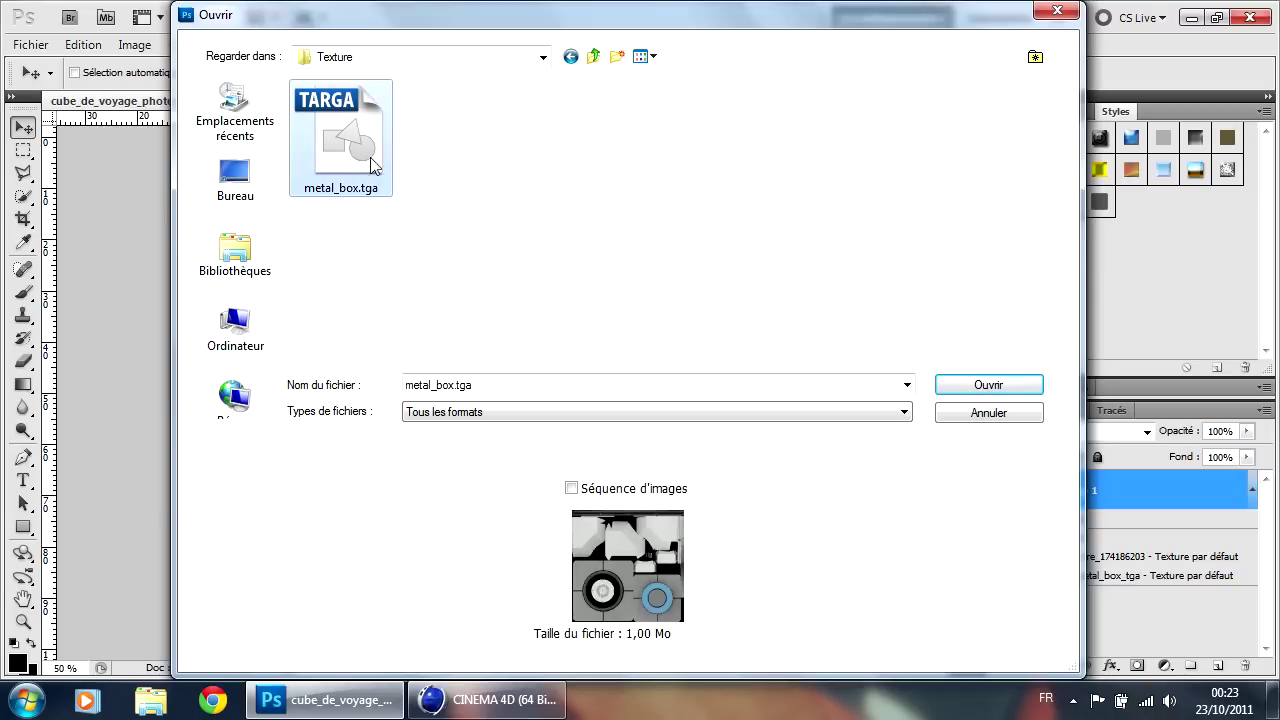
mouse_move(493, 712)
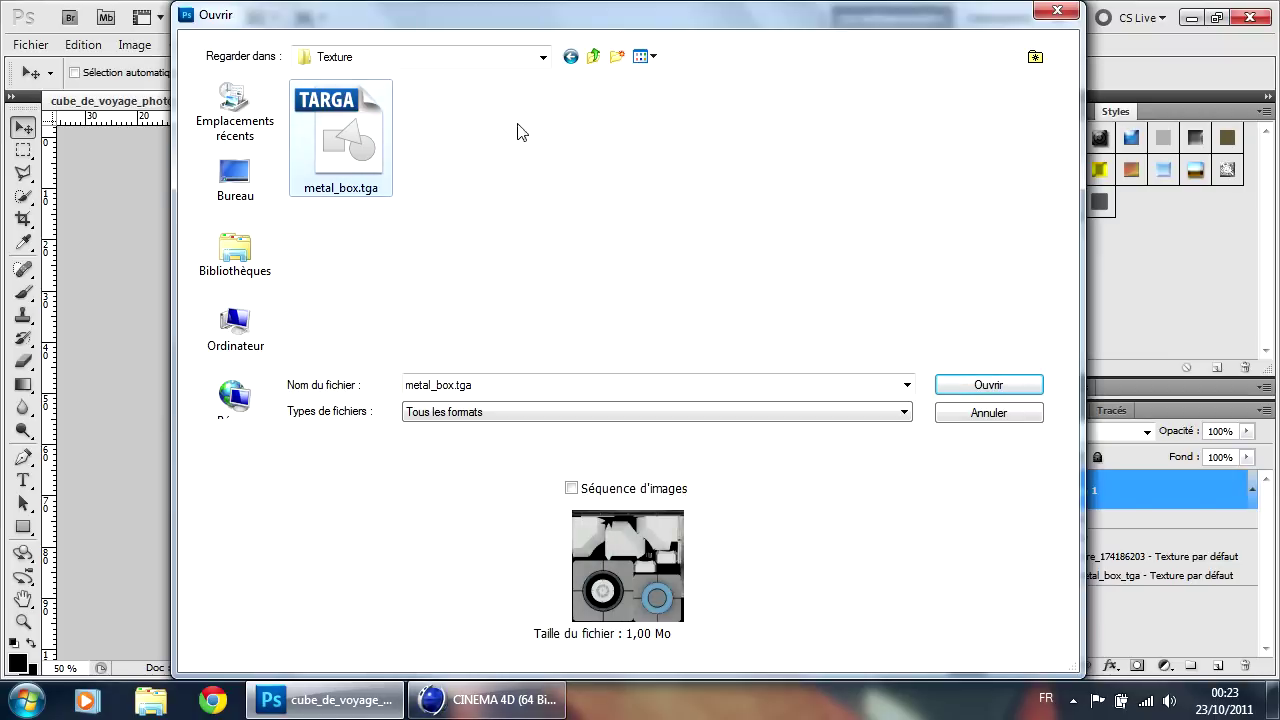
left_click(986, 386)
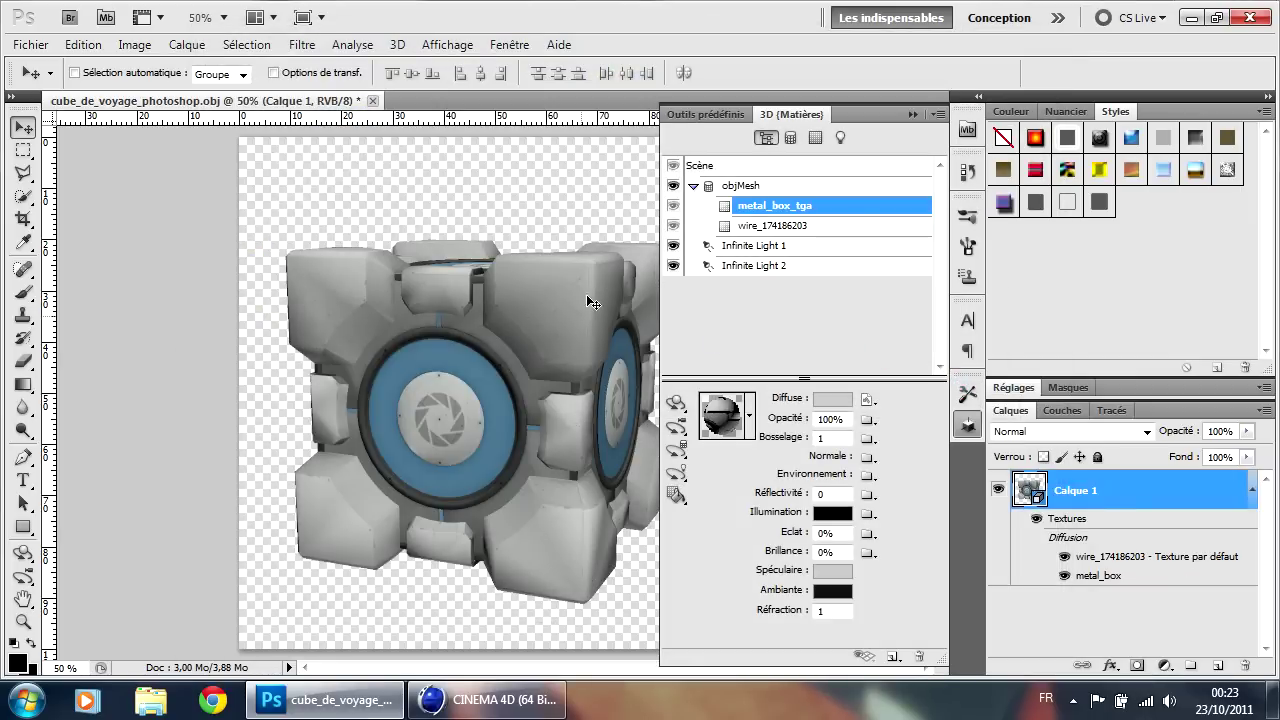
Step: Rotate the 3D cube to show its top face, at an orientation of about X -516.8, Y -4.5, Z -91.7
left_click(676, 403)
left_click(967, 425)
left_click_drag(525, 298, 530, 395)
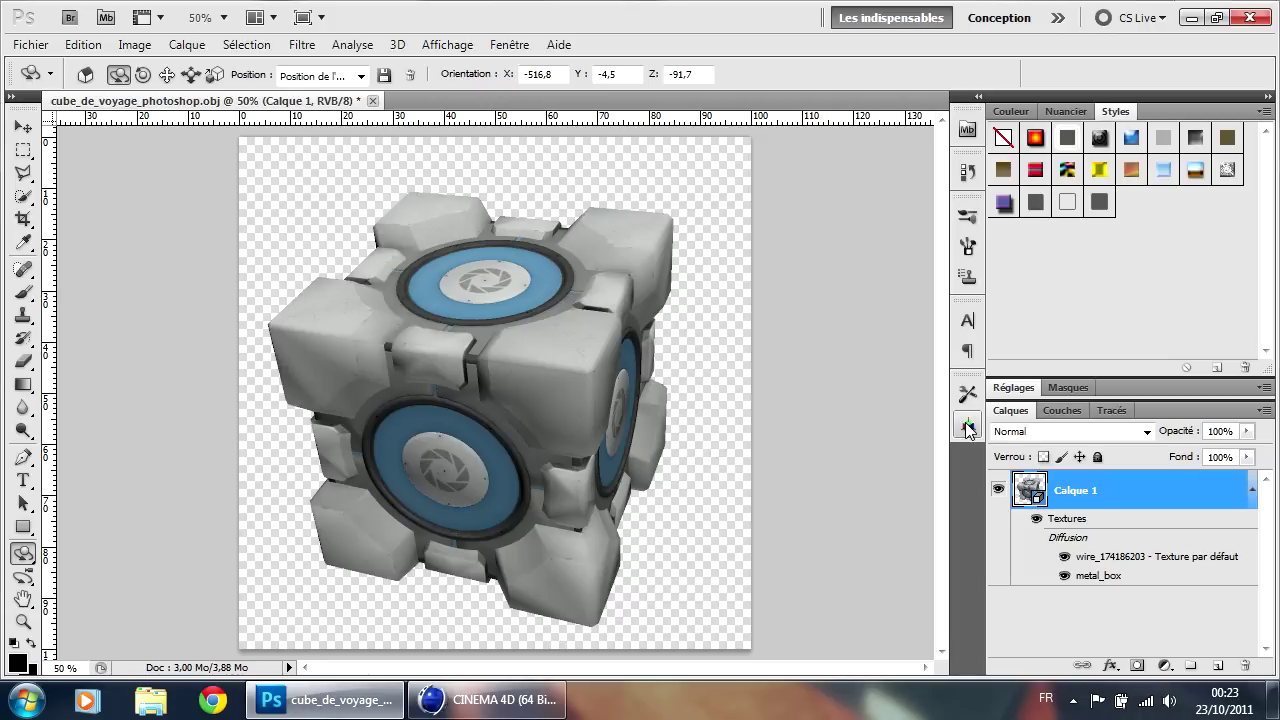
Step: Rotate Infinite Light 1 to an orientation of about X 54.2, Y 27.7, Z -55.4
left_click(968, 427)
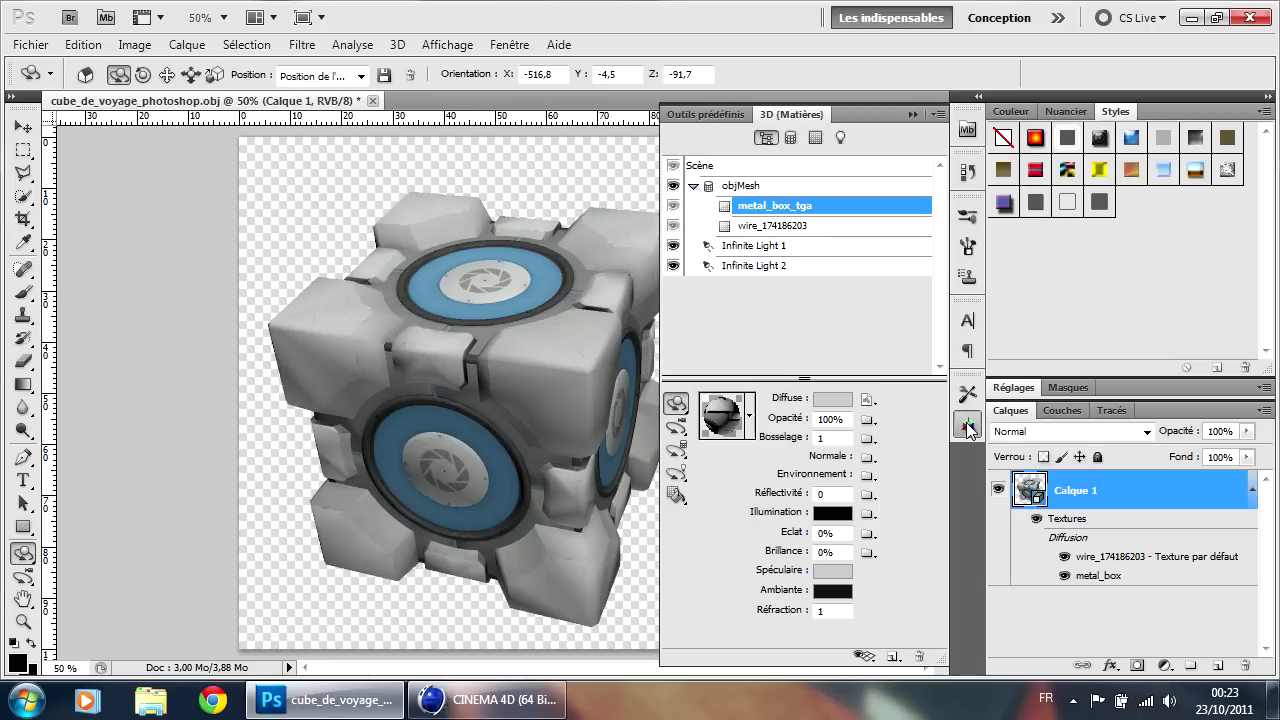
left_click(748, 248)
left_click(676, 472)
left_click_drag(465, 371, 472, 406)
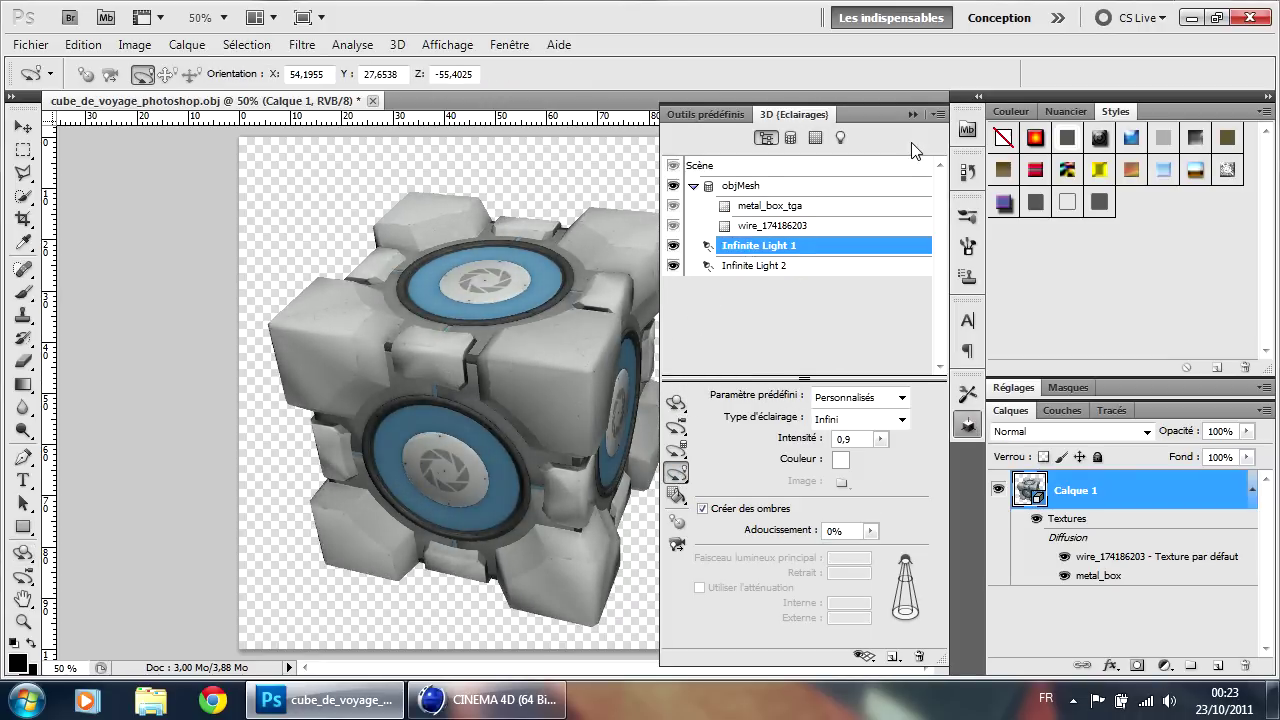
Step: Set the 3D scene's render quality to Ebauche de lancer de rayon
left_click(737, 186)
left_click(716, 168)
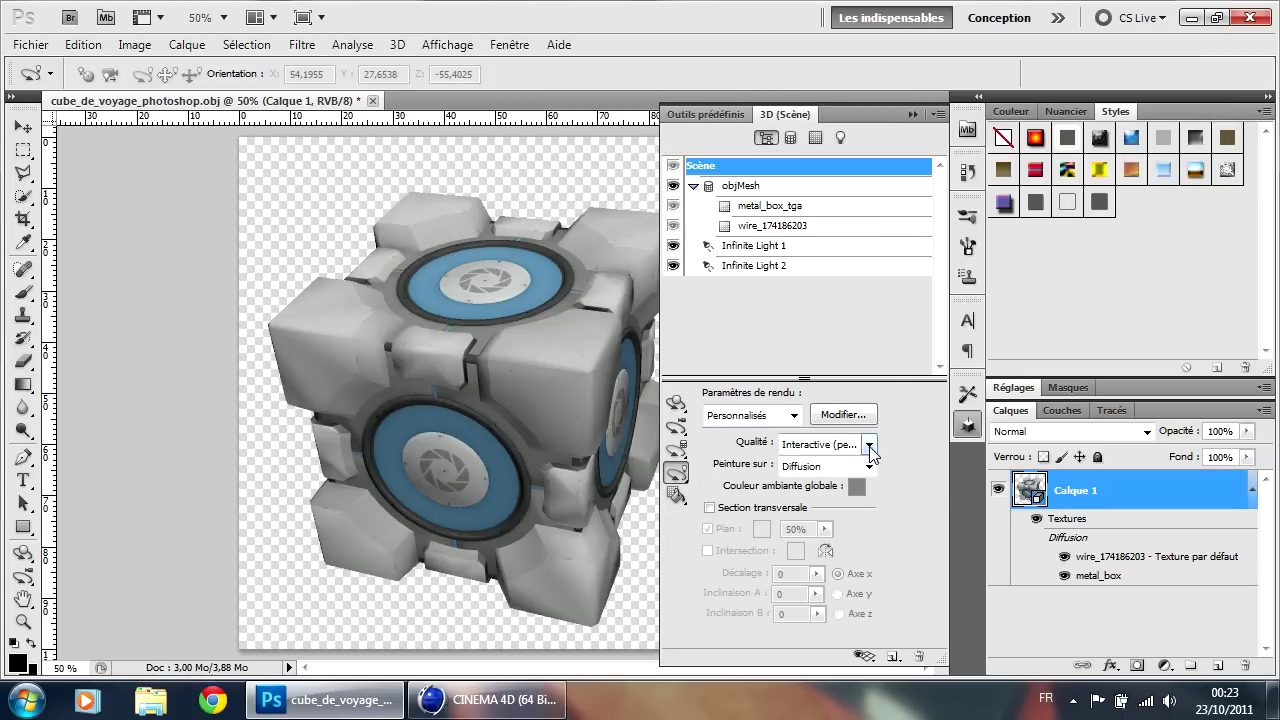
left_click(870, 446)
left_click(862, 481)
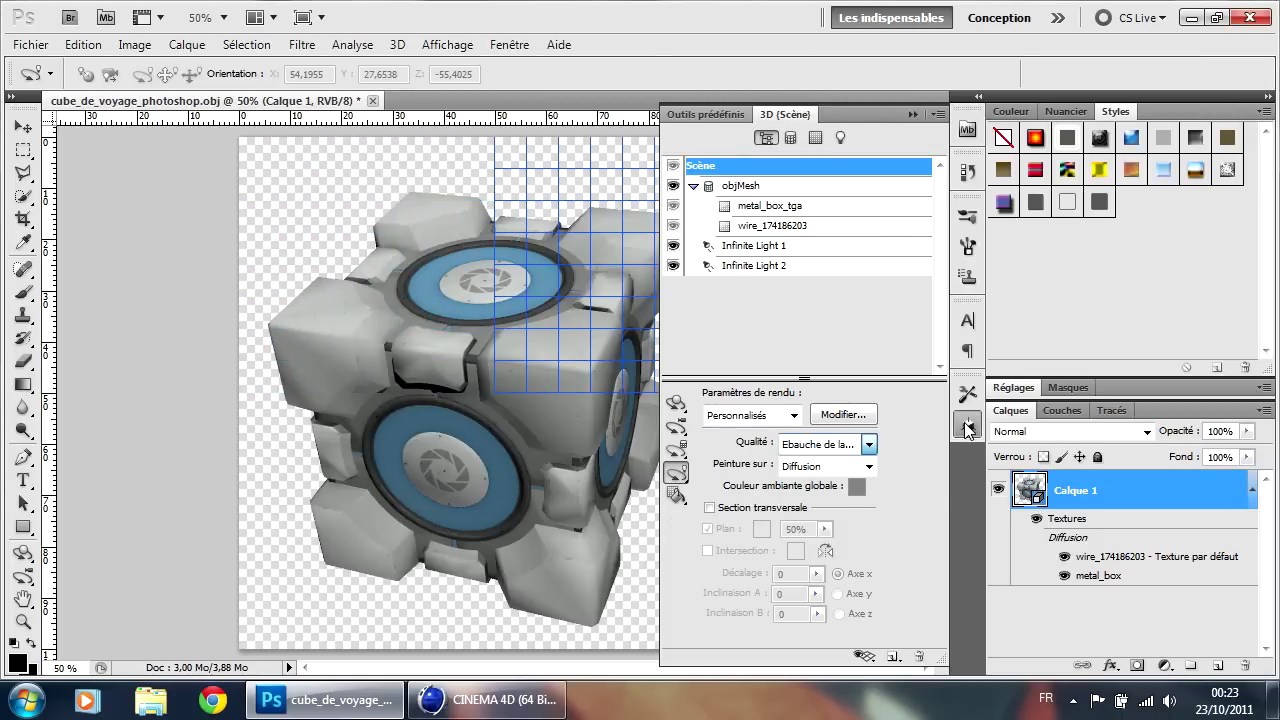
left_click(870, 446)
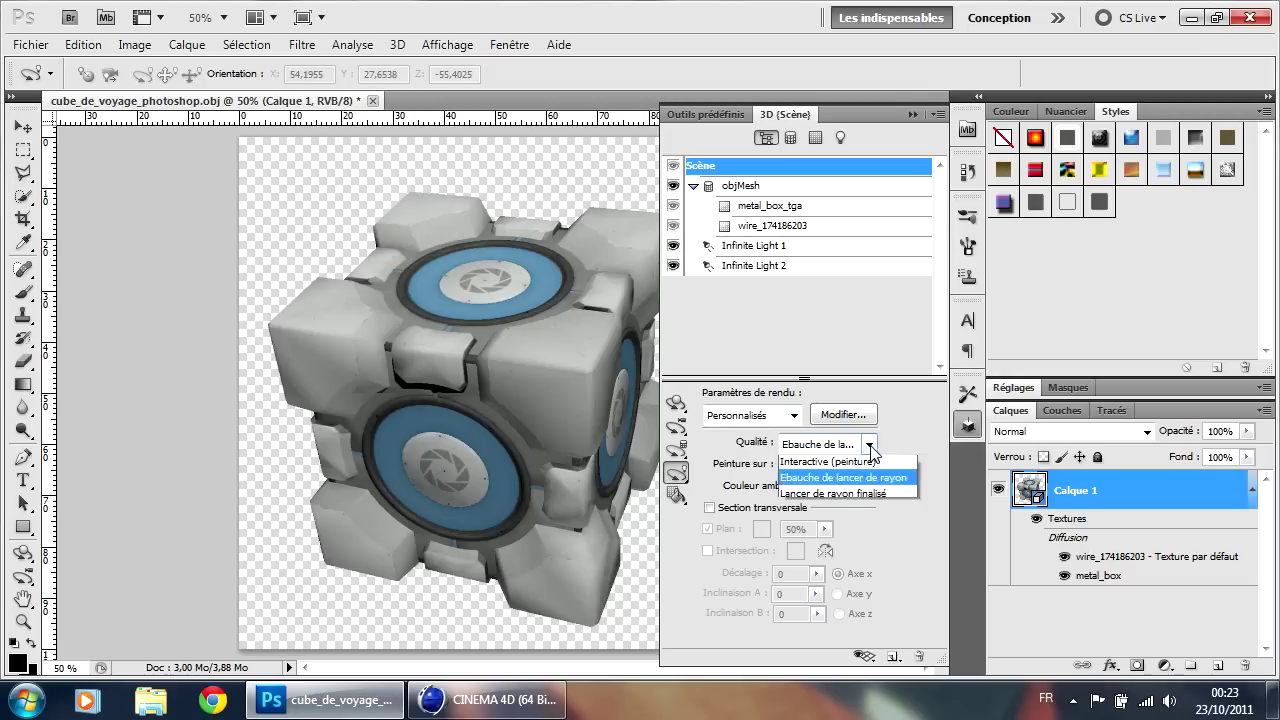
left_click(838, 478)
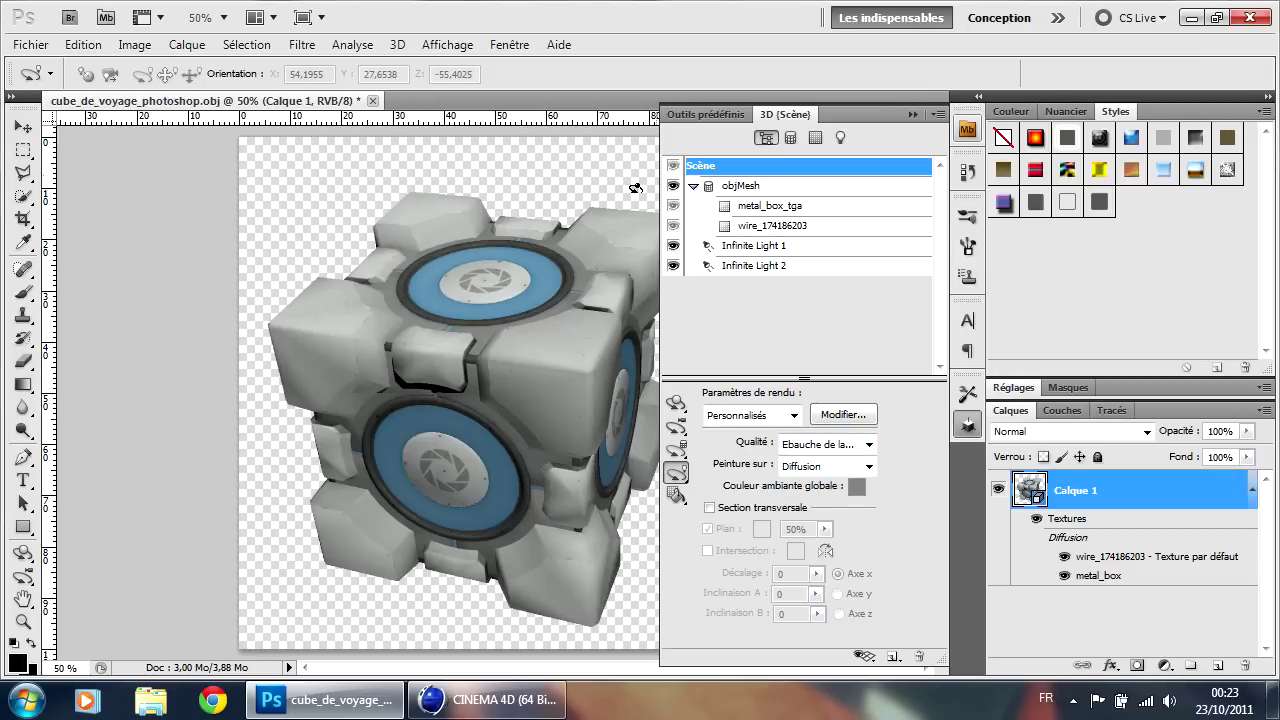
left_click(869, 445)
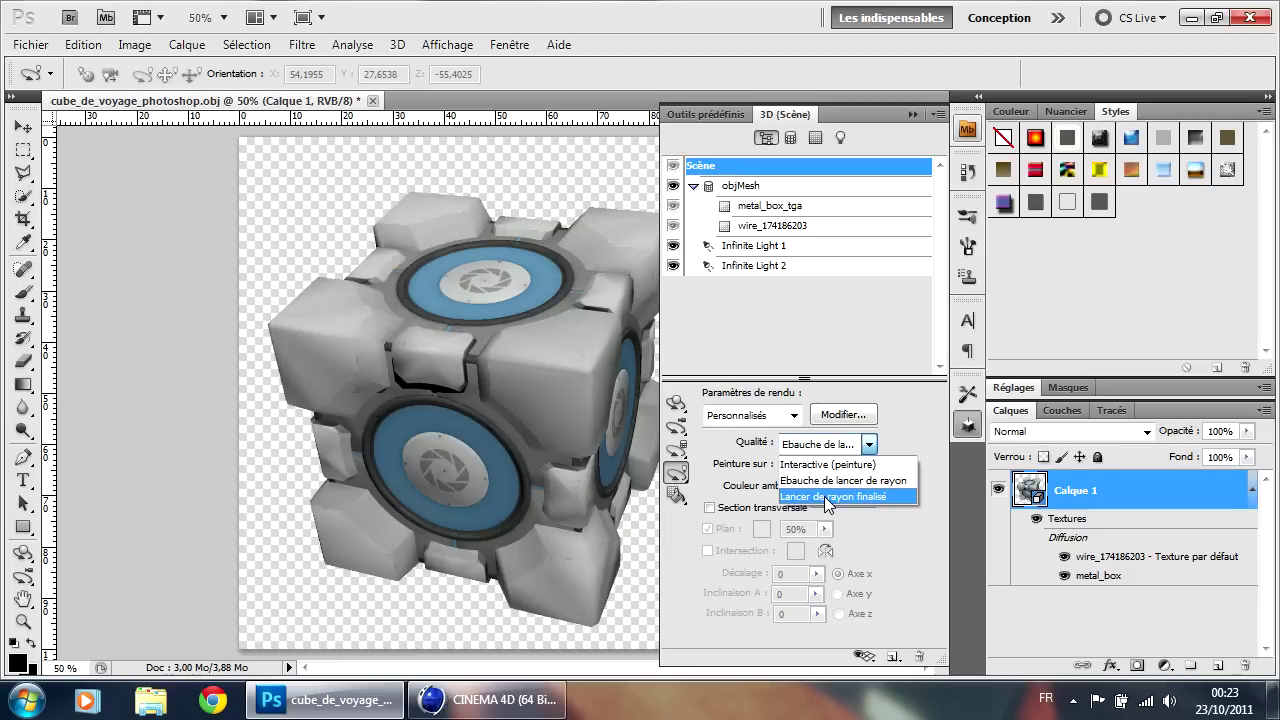
Step: Rotate the cube to about X -510.1, Y -9.6, Z -104.4 and render it with Ebauche de lancer de rayon quality
left_click(677, 404)
left_click_drag(548, 368, 604, 394)
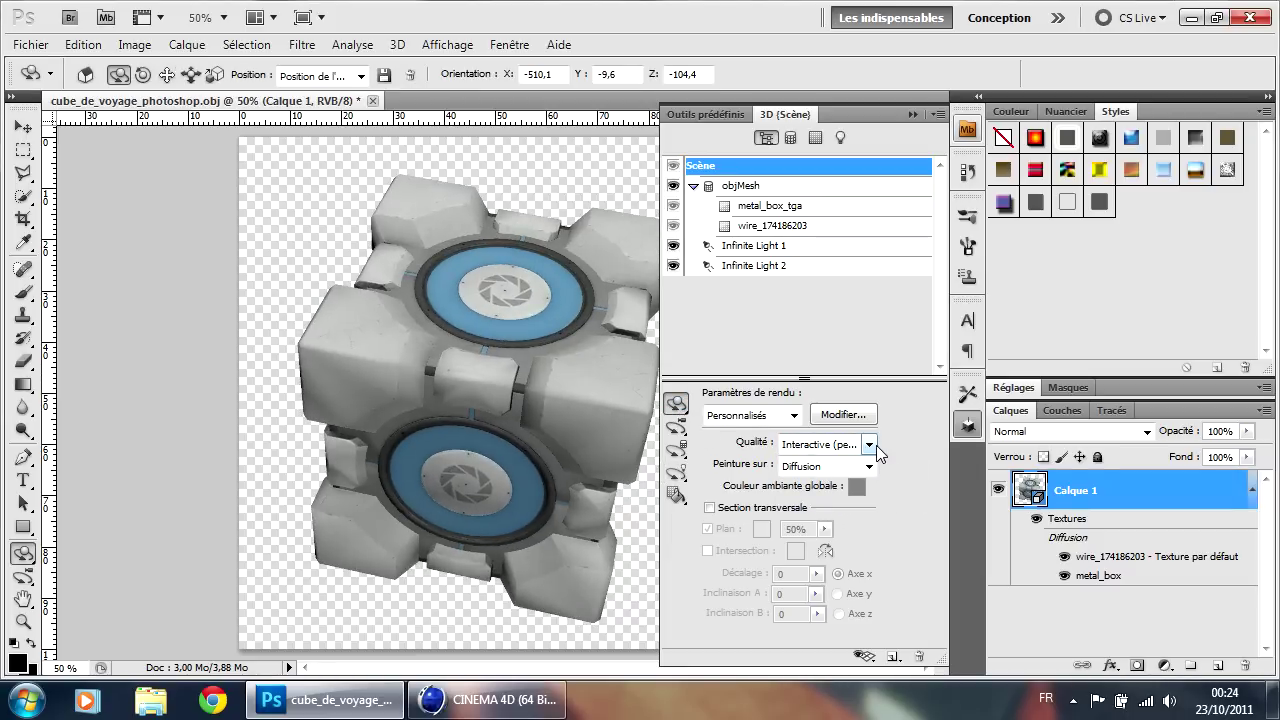
left_click(870, 444)
left_click(852, 477)
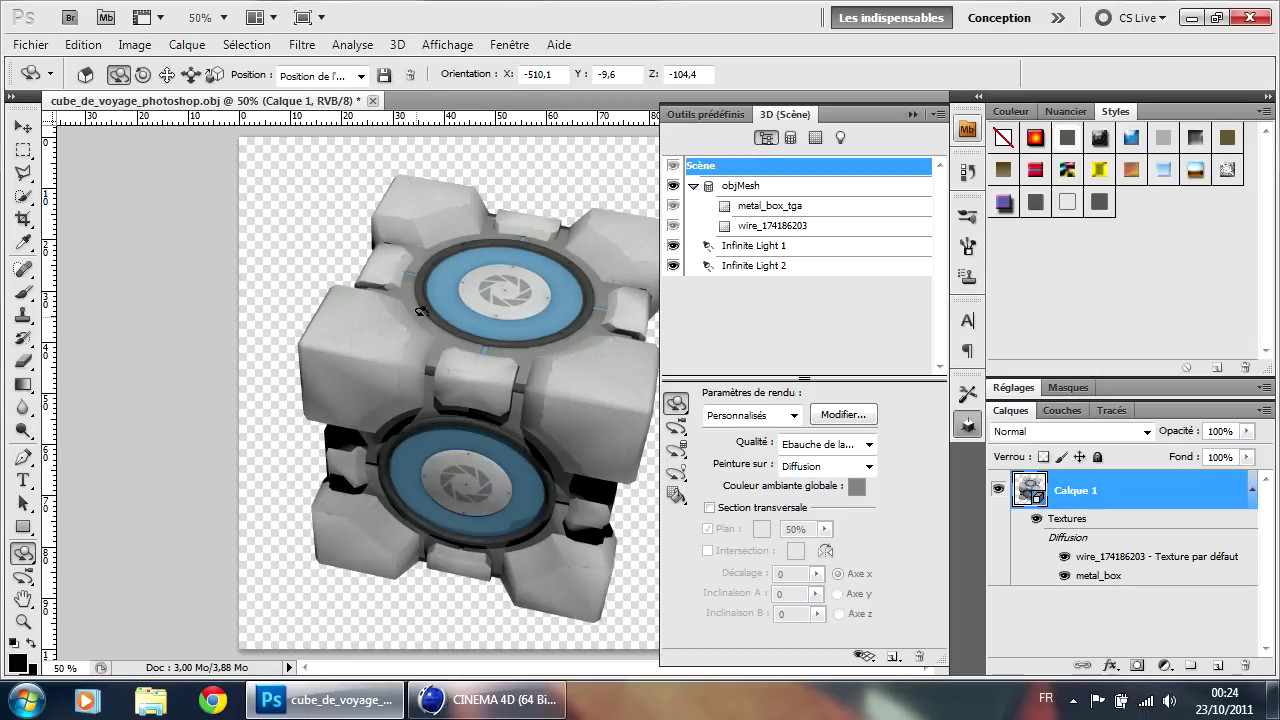
left_click(967, 425)
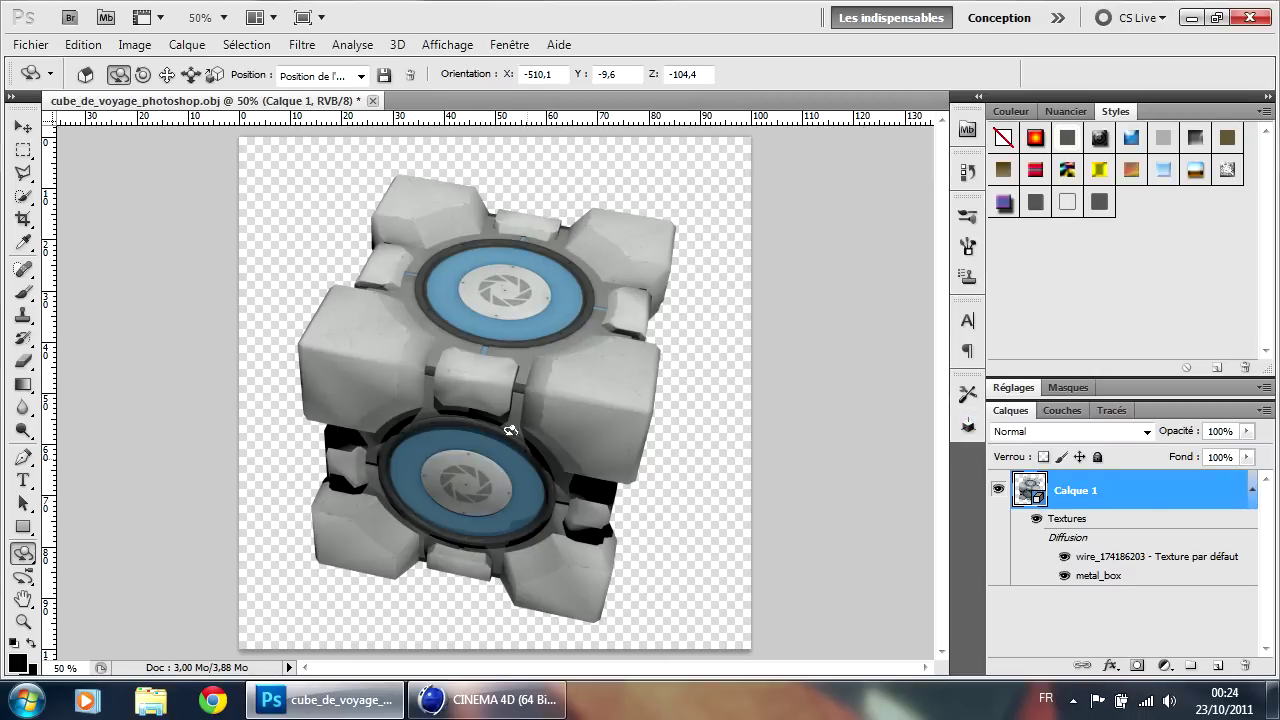
Step: Close all open Photoshop documents without saving the changes to cube_de_voyage_photoshop.obj
left_click(30, 44)
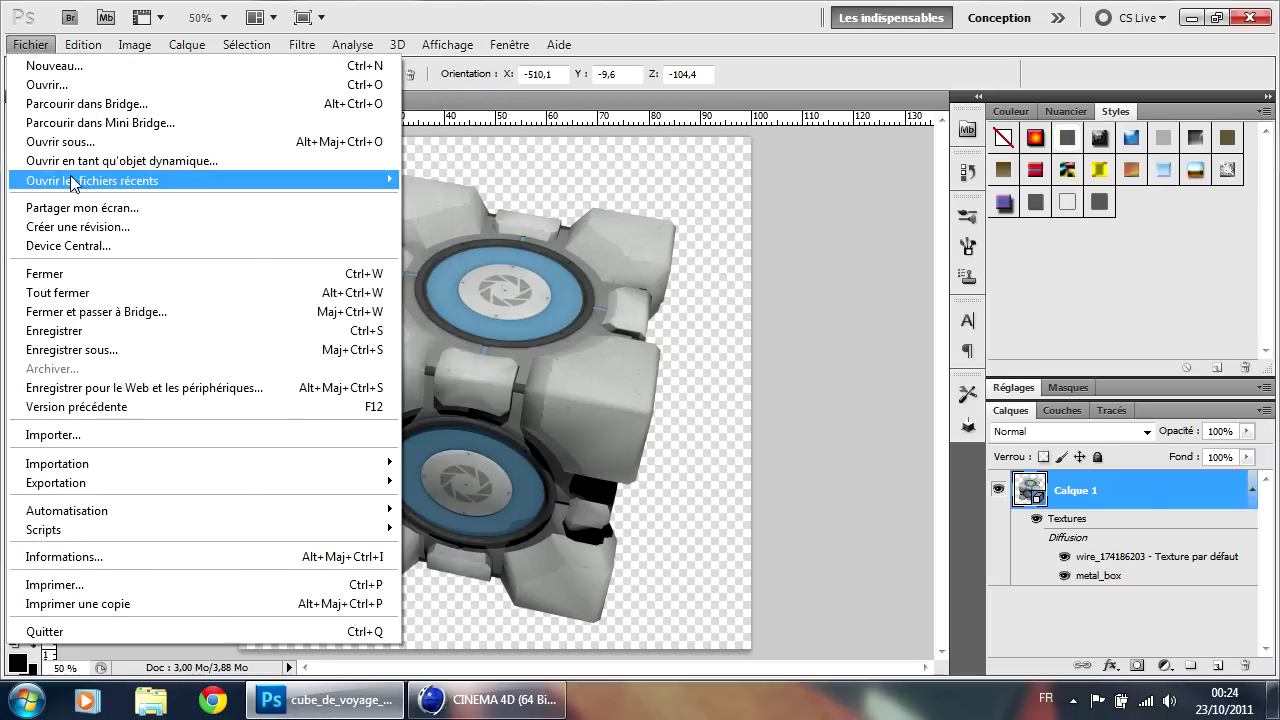
left_click(92, 292)
left_click(643, 278)
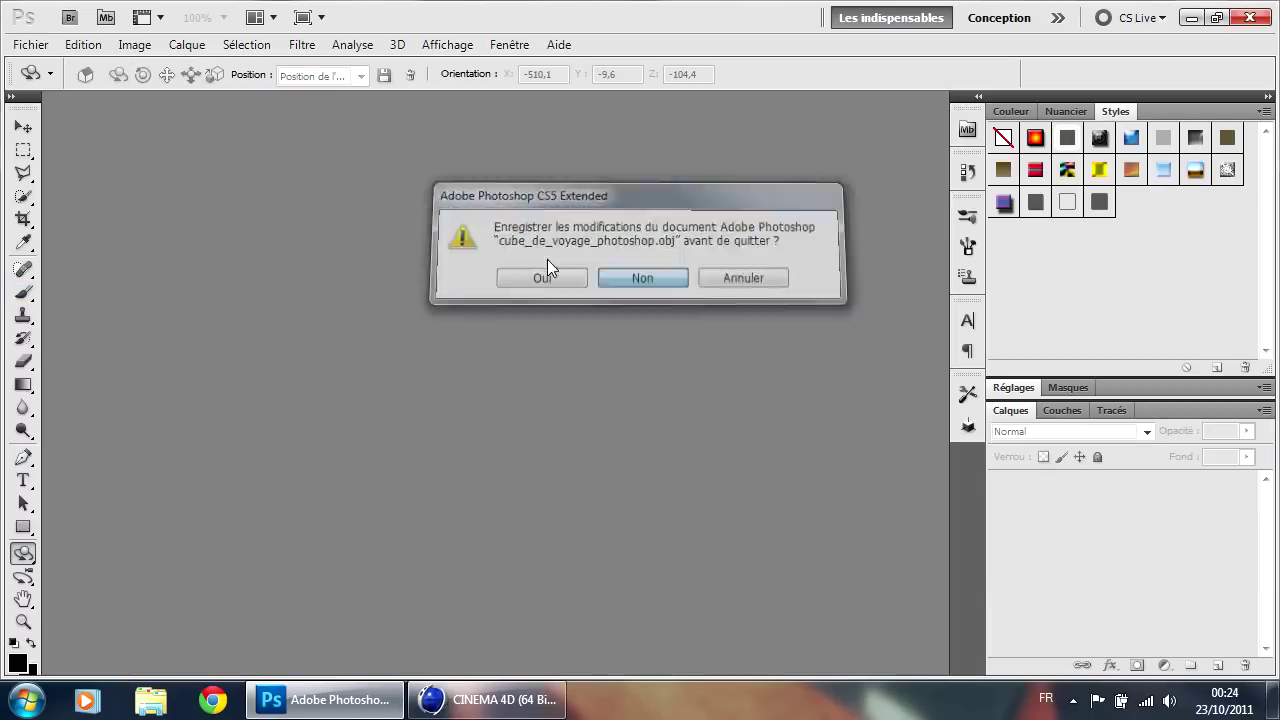
Step: Switch to CINEMA 4D and close all open projects without saving the changes to metal_box.obj
left_click(488, 705)
left_click(23, 31)
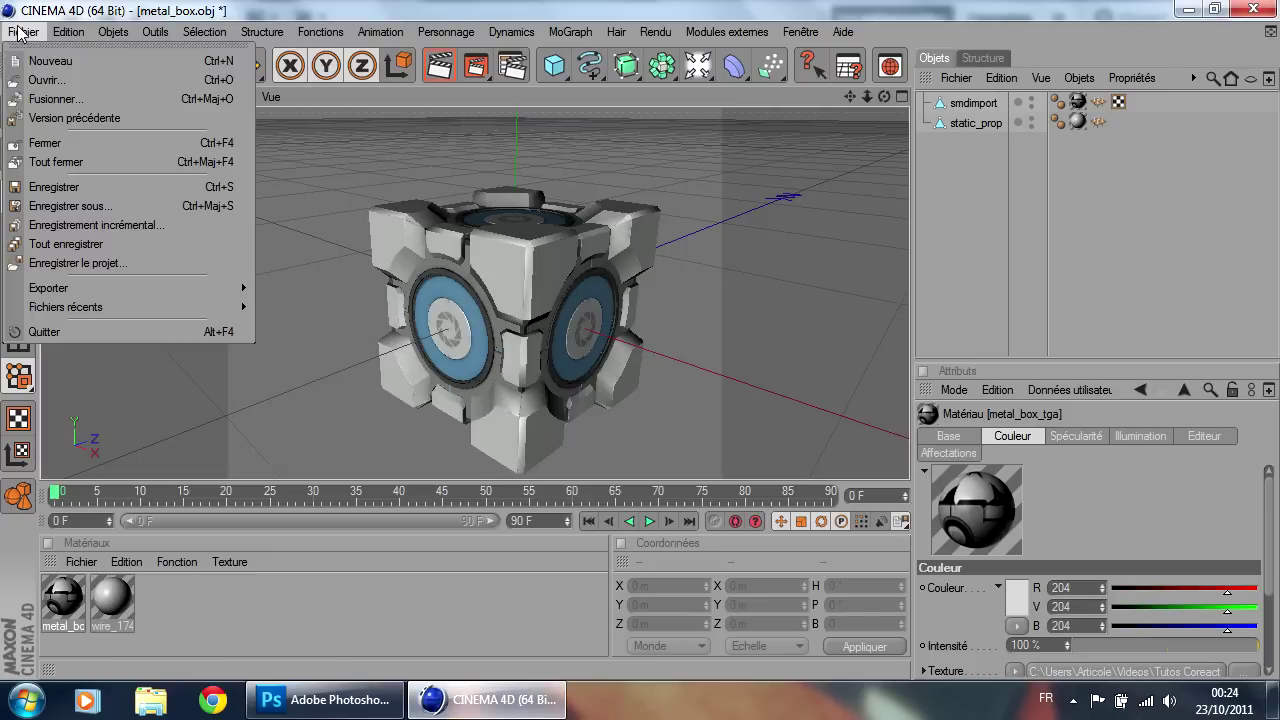
left_click(70, 162)
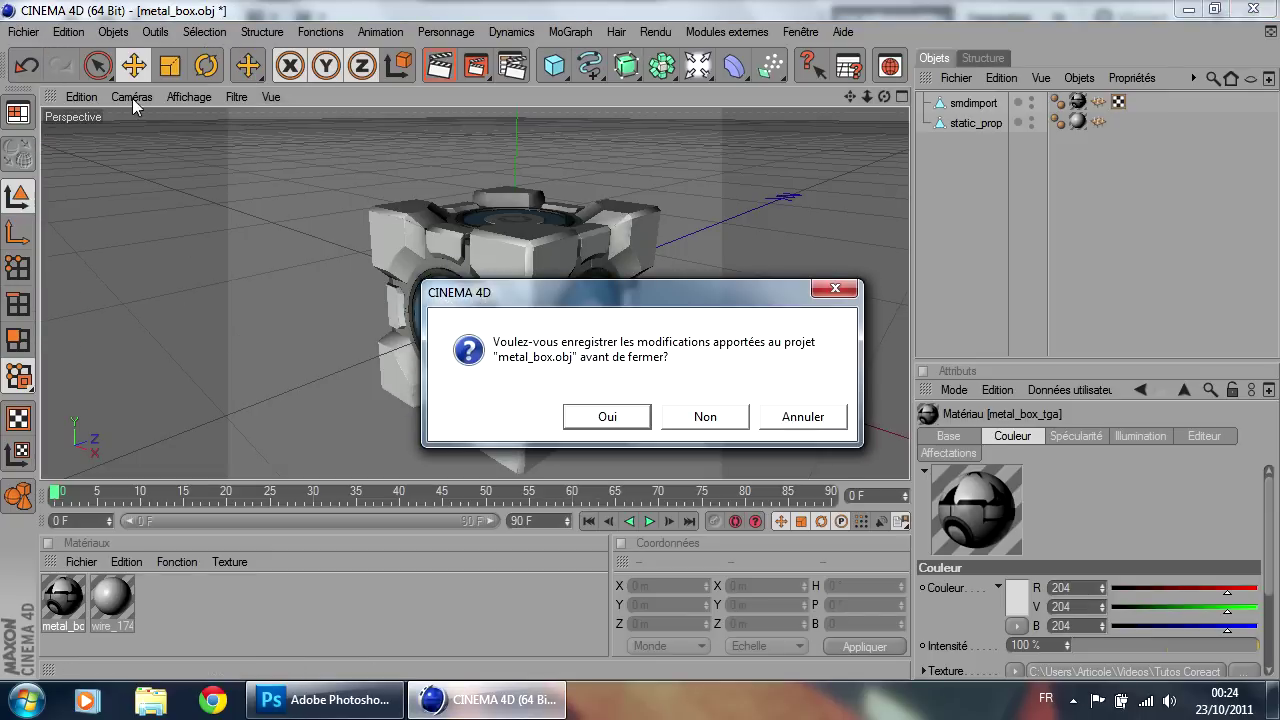
left_click(700, 416)
Step: Open tguerilla.fbx from the Terroriste folder in Models, accepting the import options
left_click(23, 31)
left_click(41, 77)
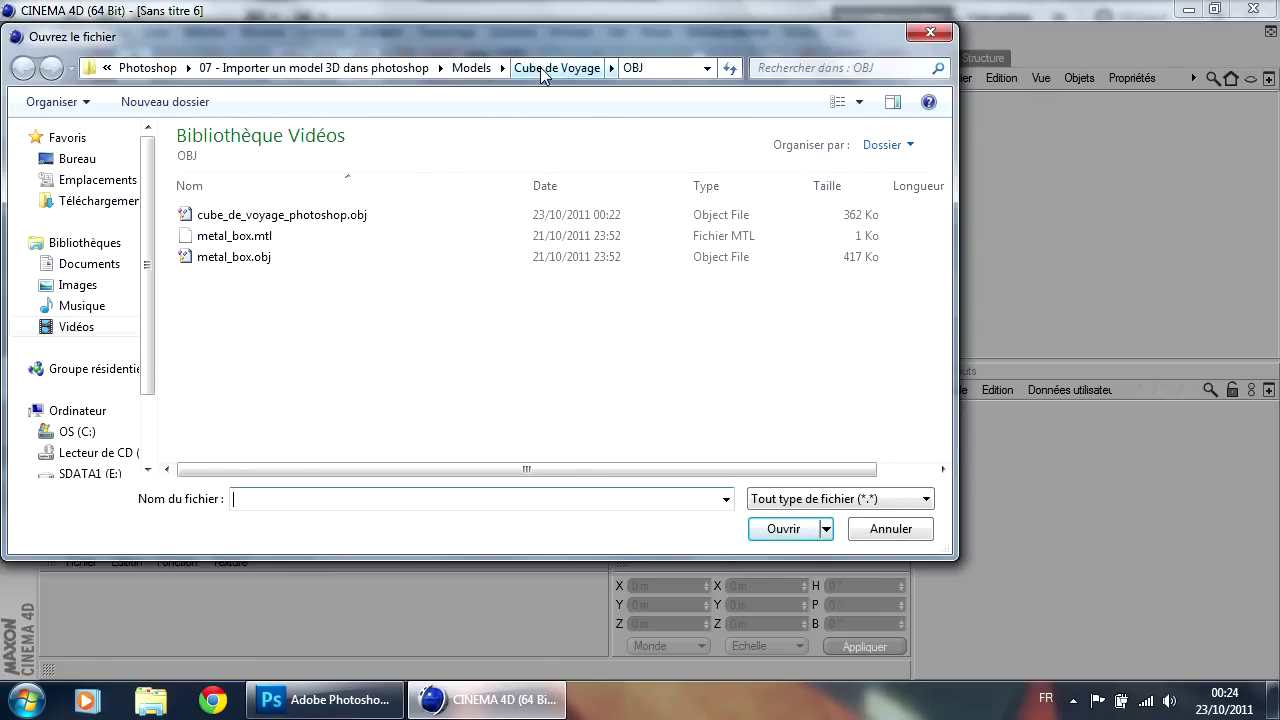
left_click(557, 67)
left_click(472, 68)
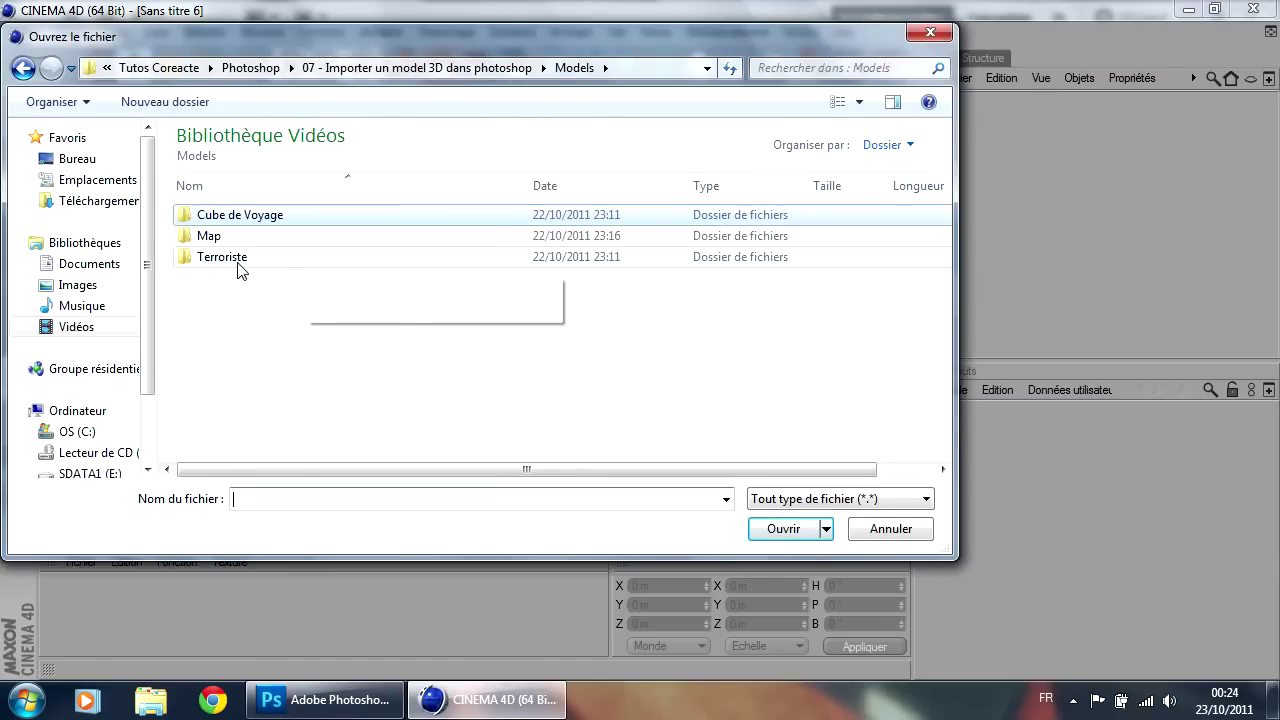
double_click(234, 258)
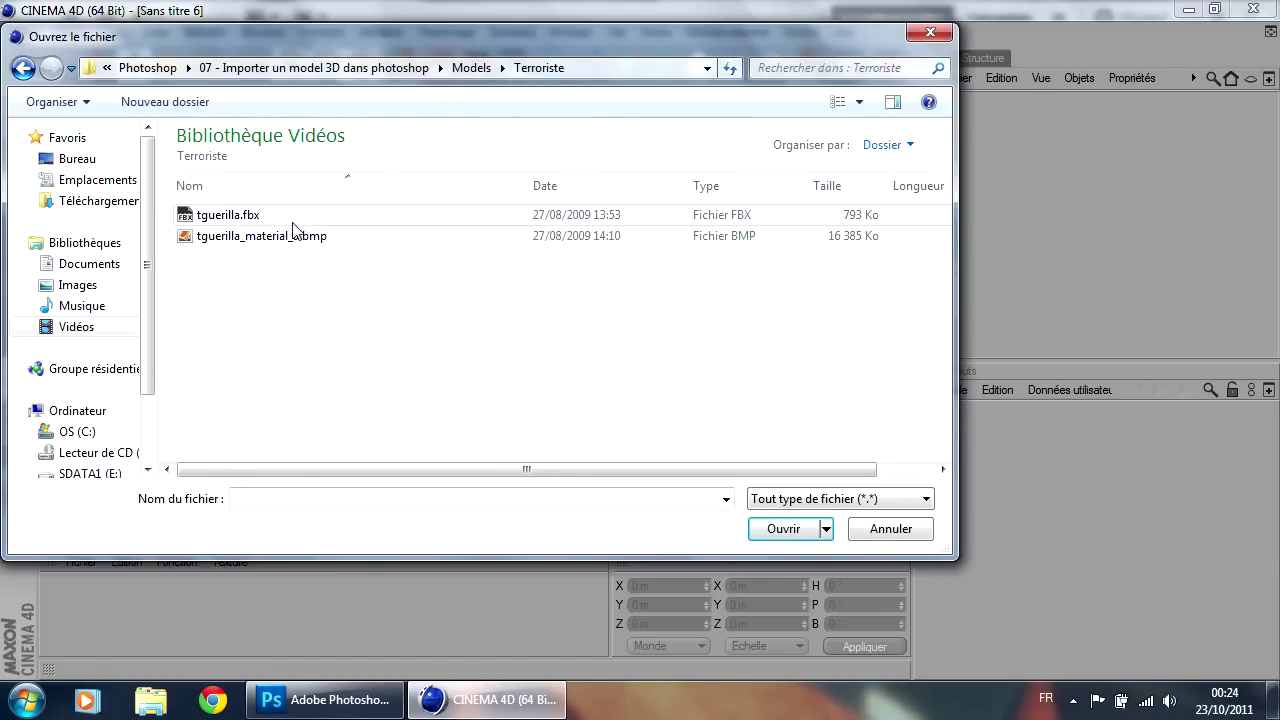
double_click(230, 216)
left_click(198, 392)
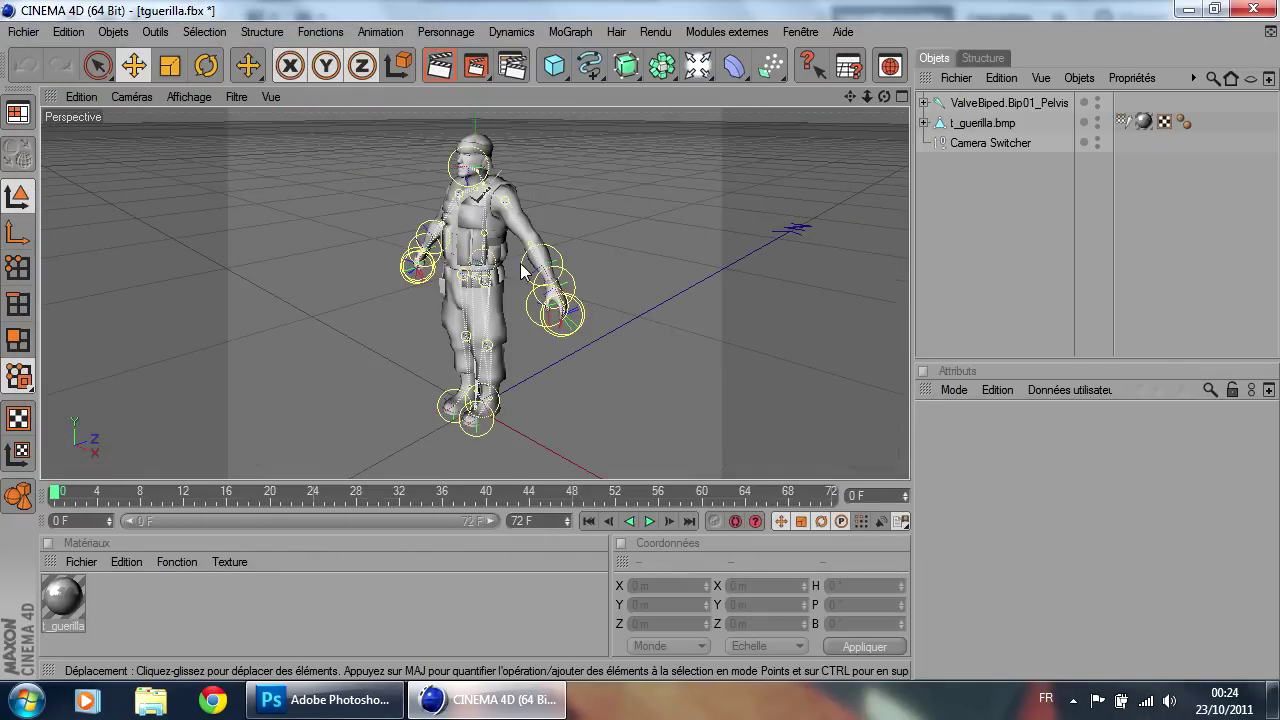
Step: Load tguerilla_material_0.bmp from the Terroriste folder as the colour texture of the character's t_guerilla.bmp material
left_click_drag(584, 242, 403, 323)
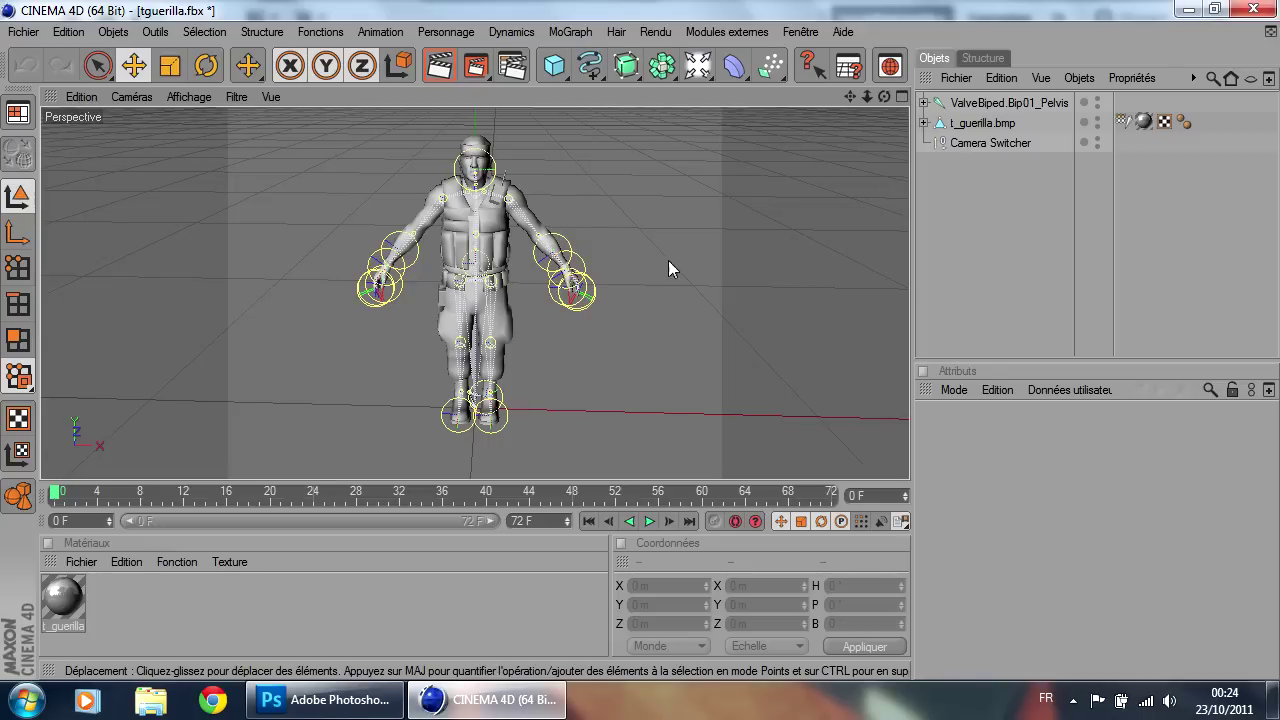
double_click(62, 598)
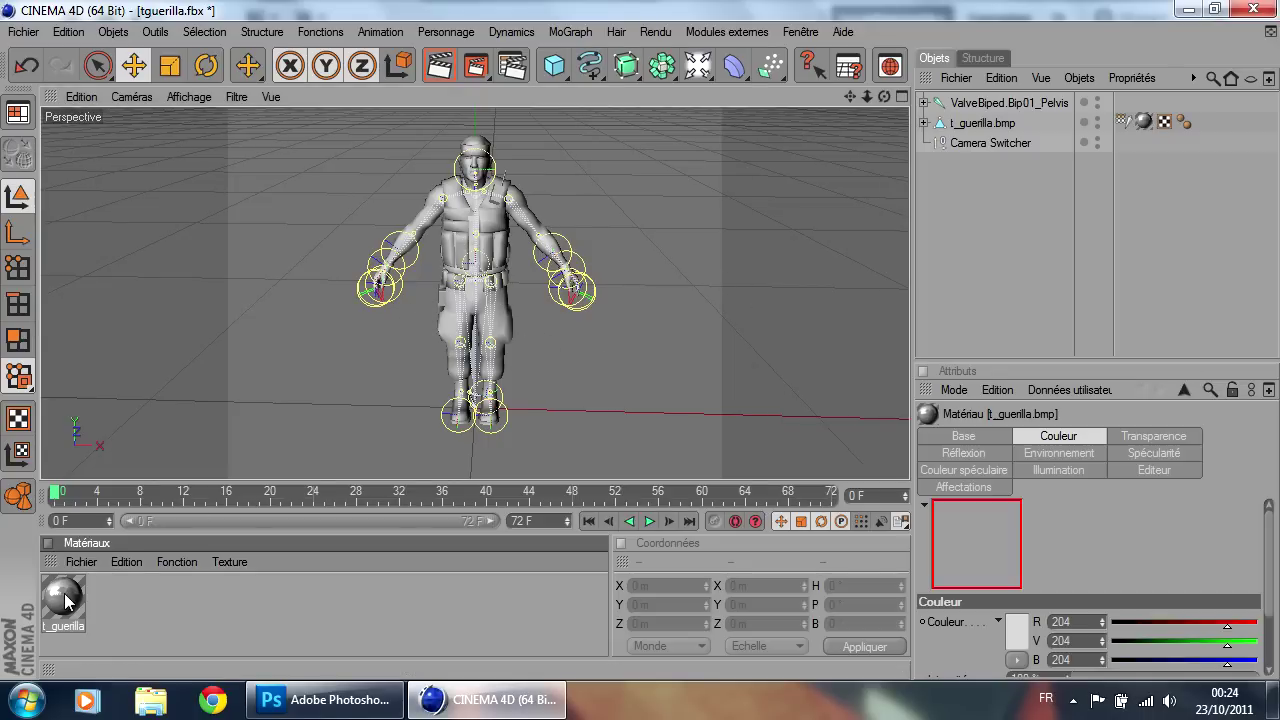
left_click(783, 290)
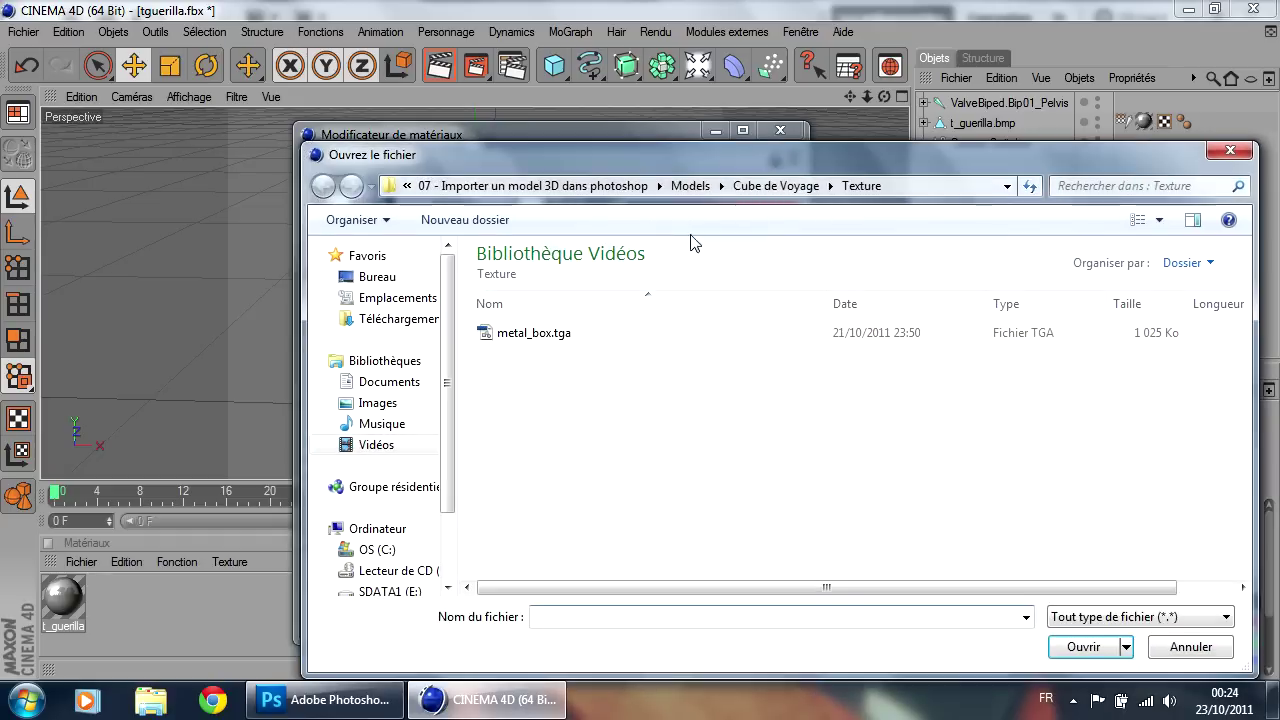
left_click(770, 181)
left_click(676, 181)
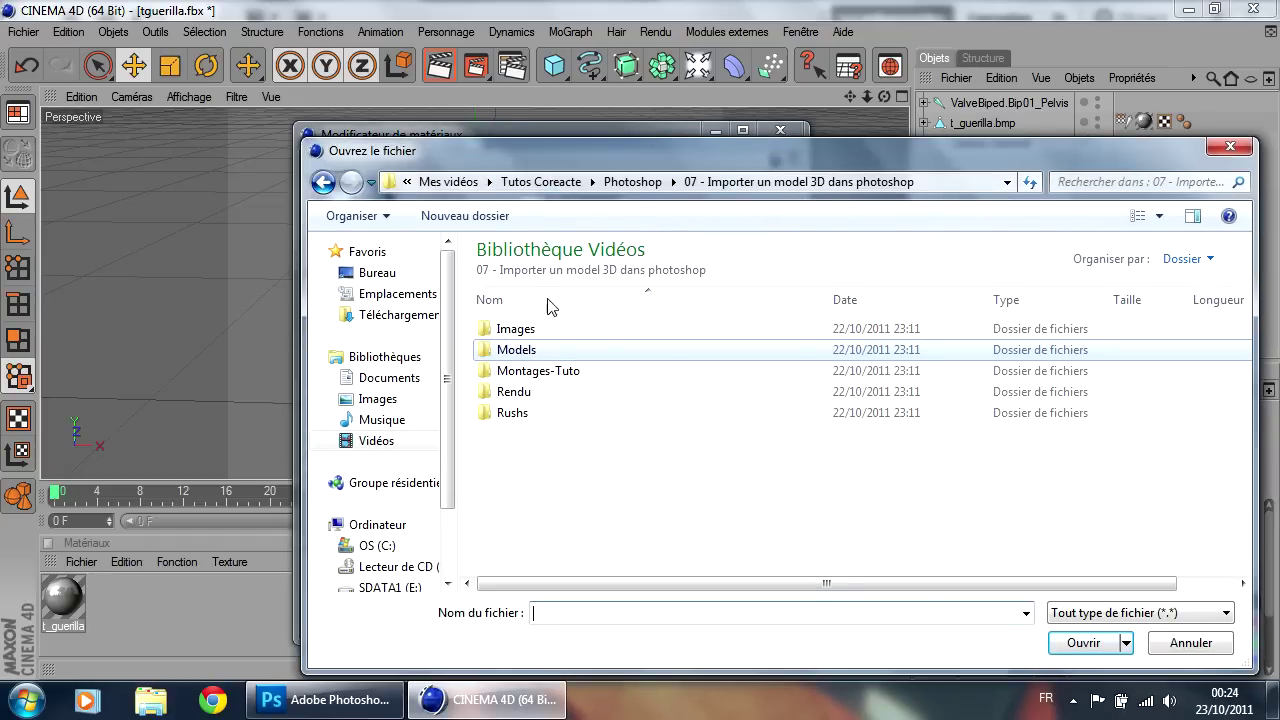
double_click(522, 348)
double_click(518, 370)
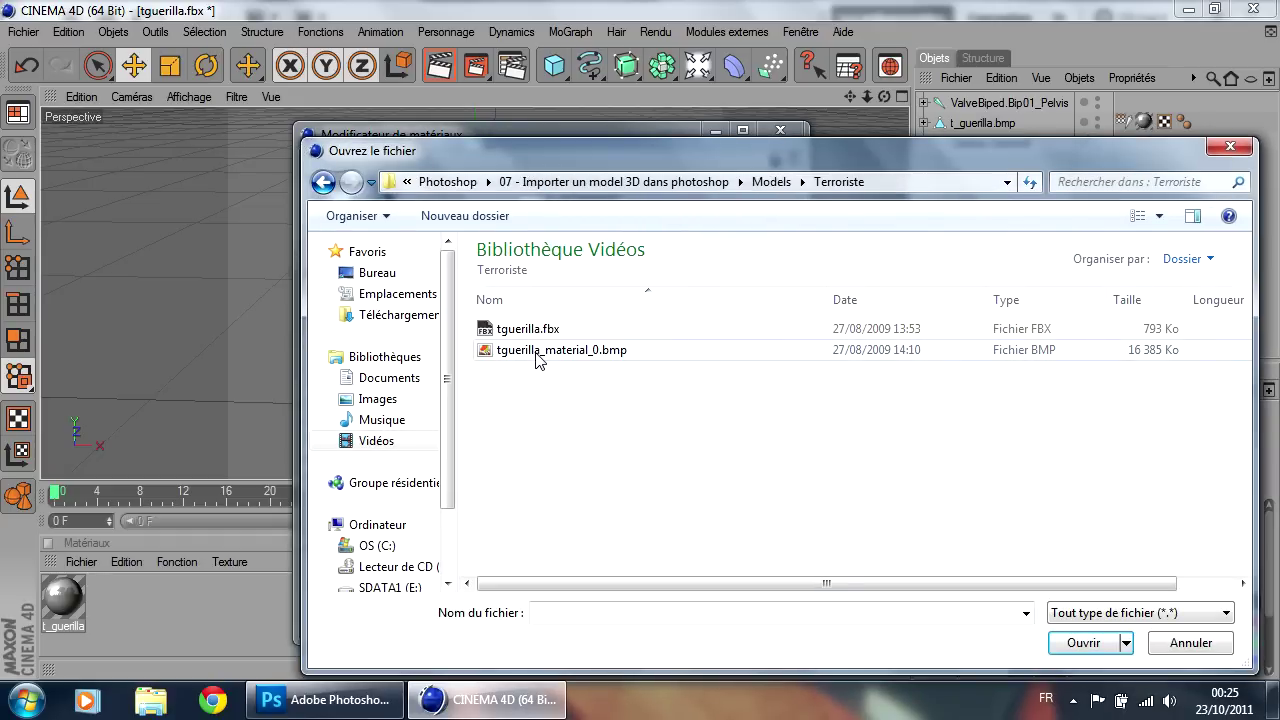
double_click(536, 353)
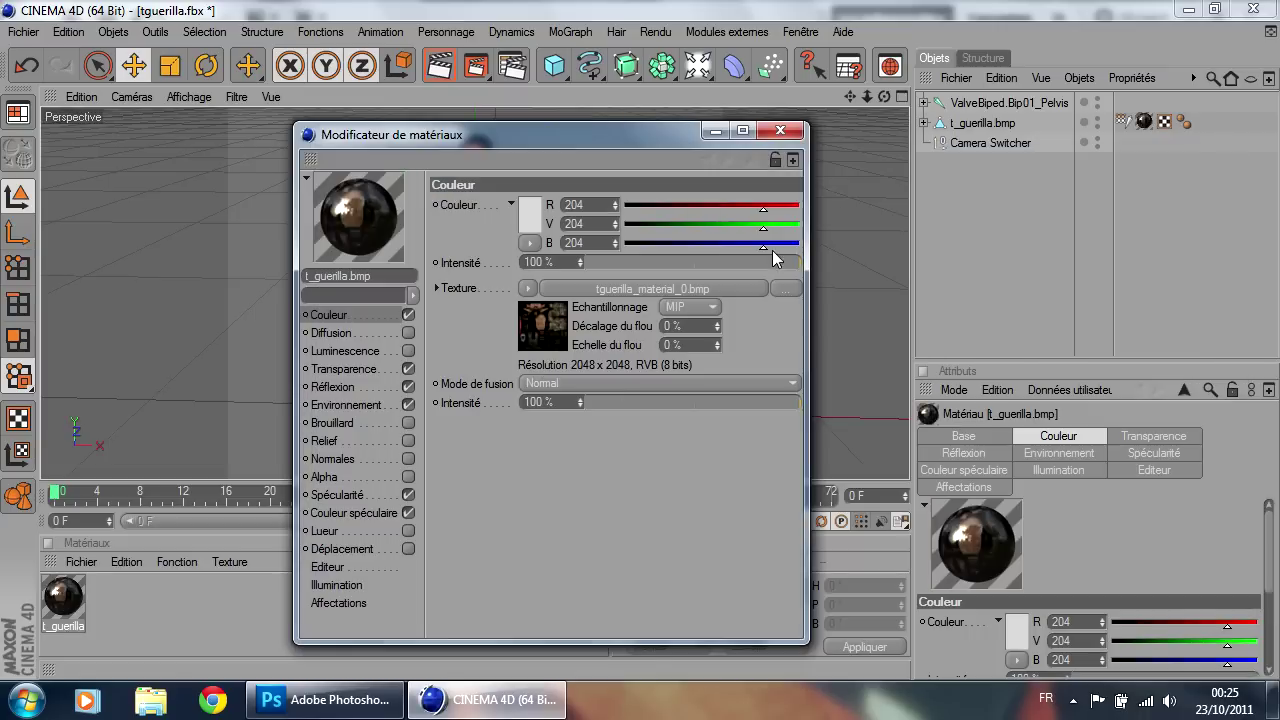
left_click(781, 131)
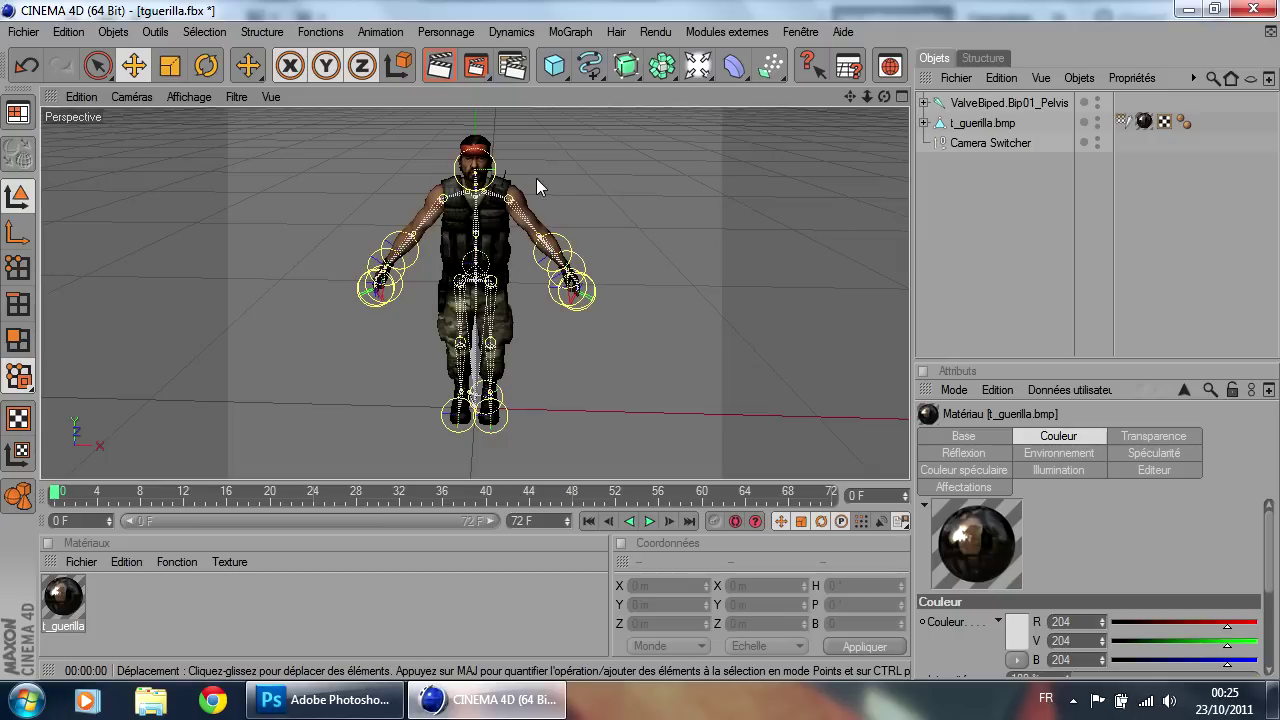
Step: Export the character as the Wavefront file tguerilla.obj in the Terroriste folder with a scale factor of 1
left_click(25, 34)
mouse_move(40, 294)
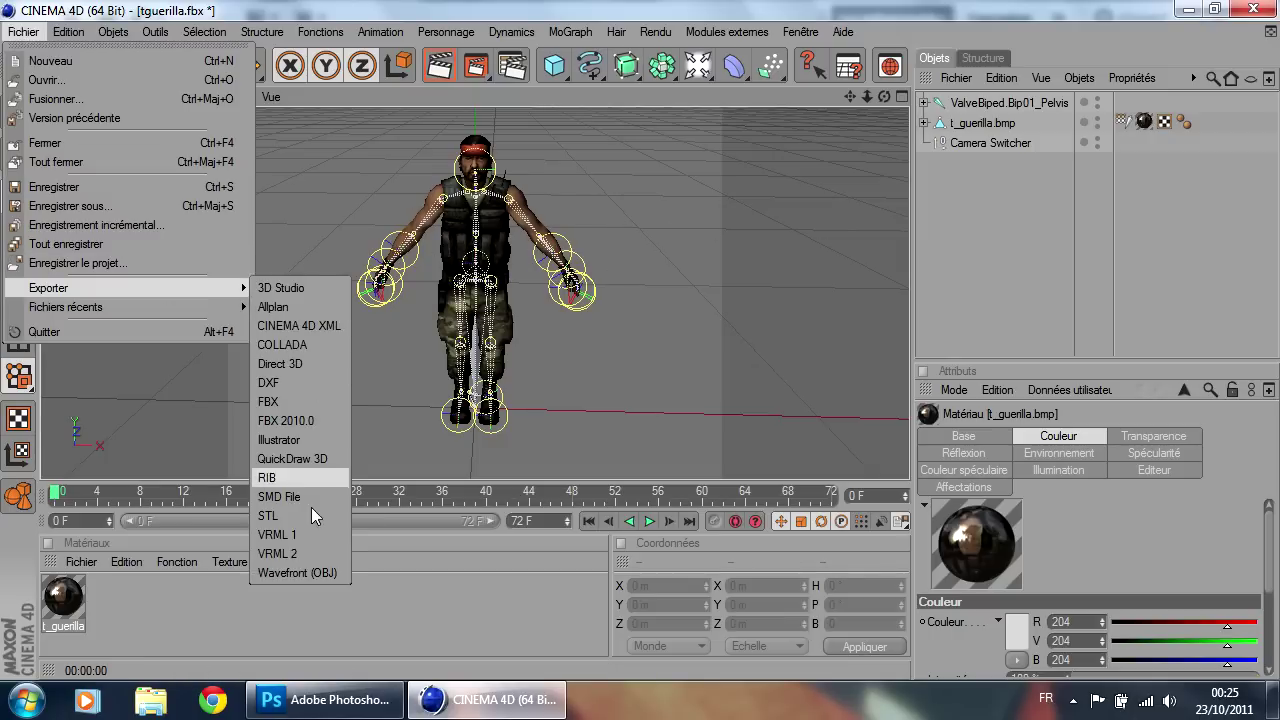
left_click(300, 572)
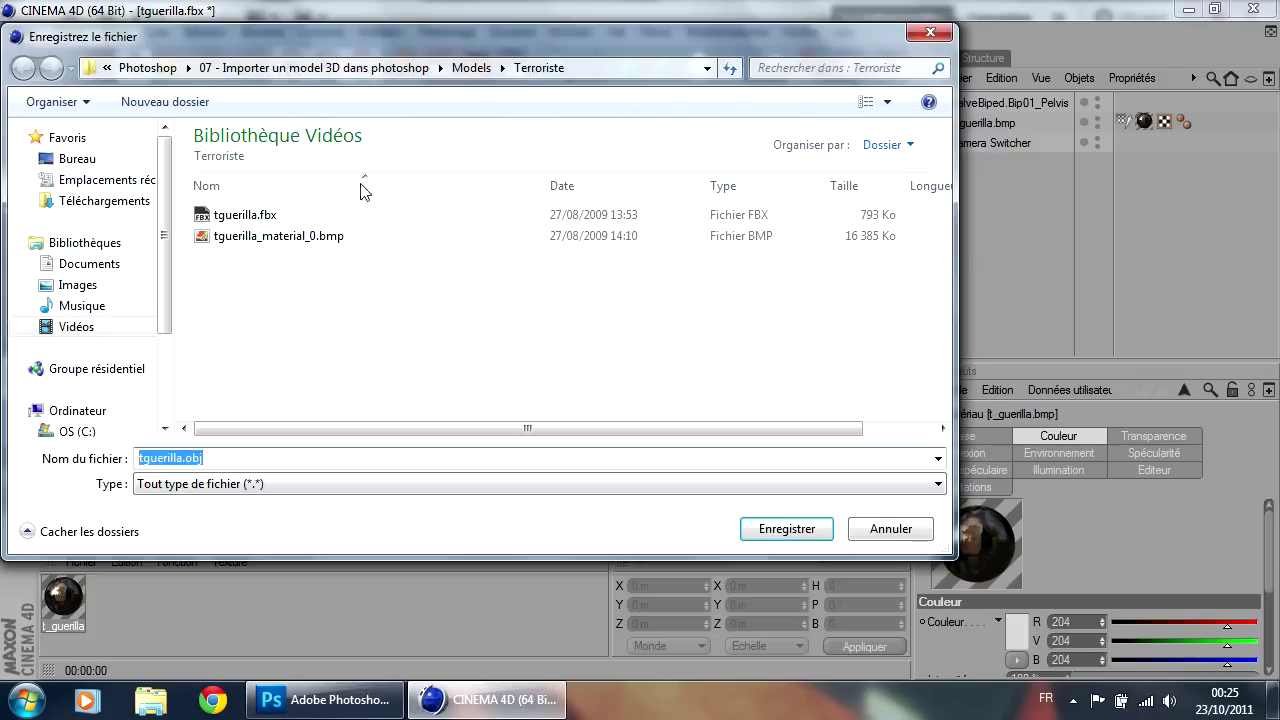
left_click(780, 532)
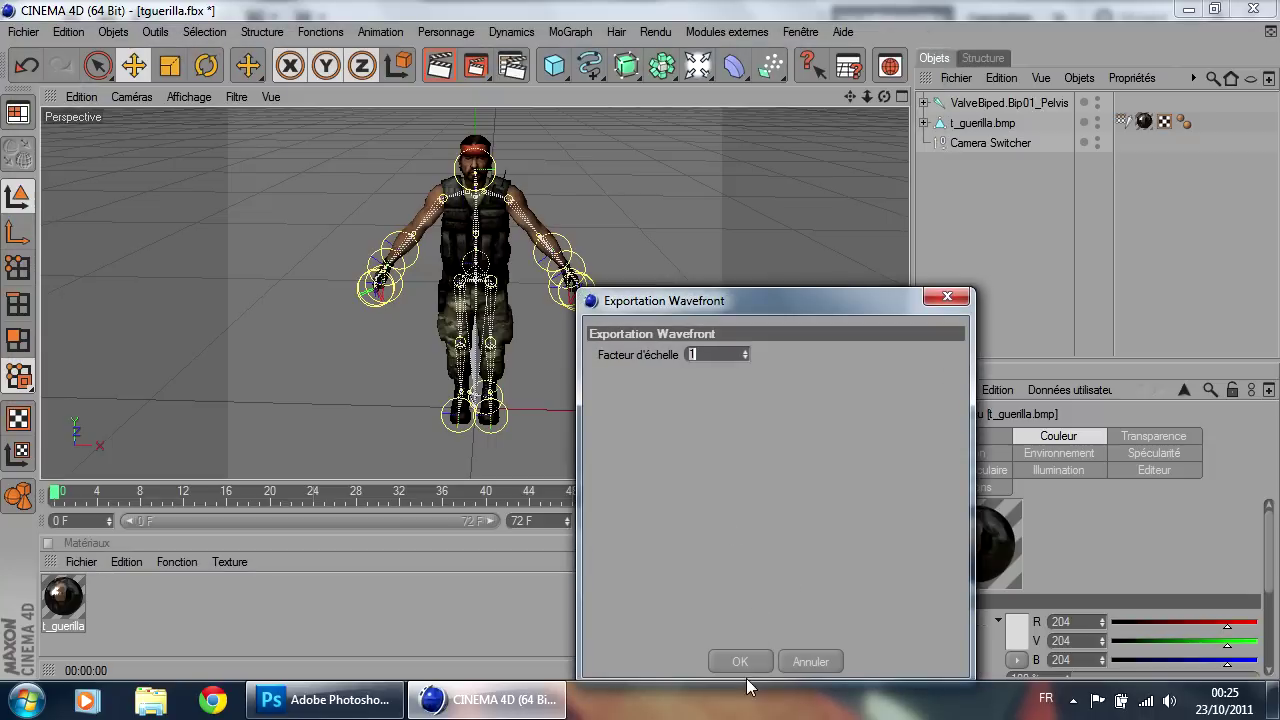
left_click(745, 664)
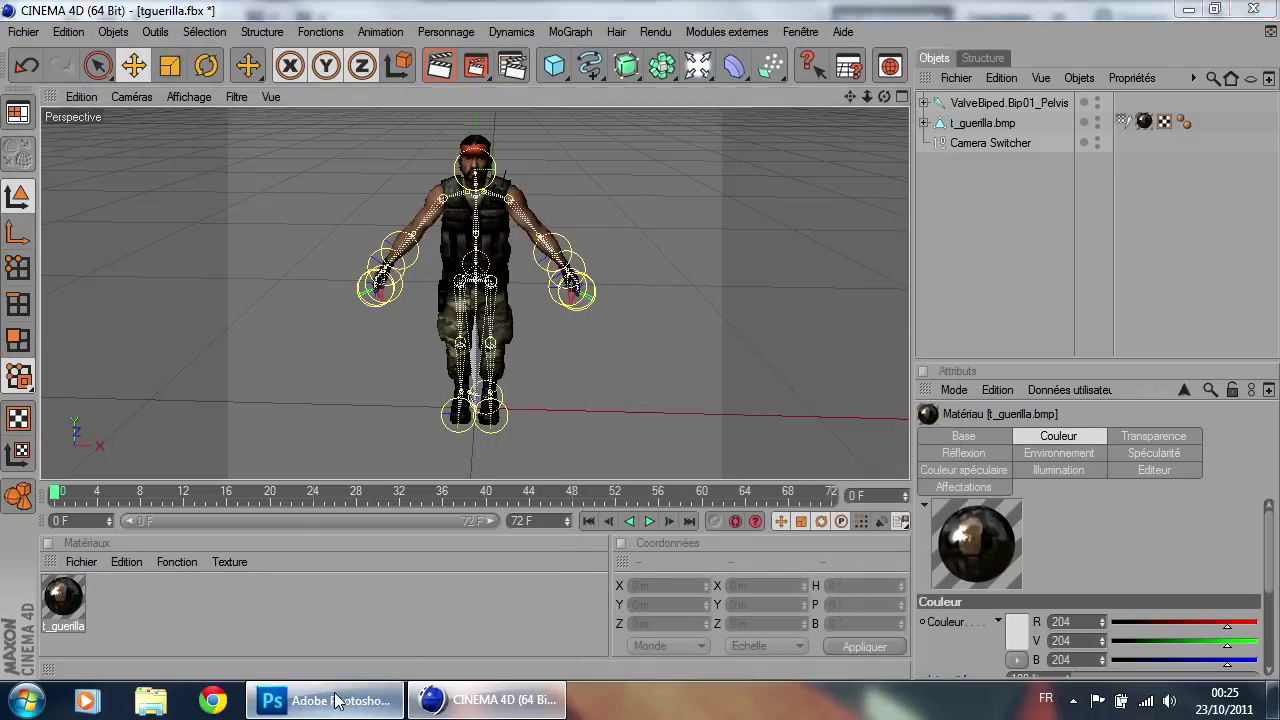
Step: Switch to Photoshop and open tguerilla.obj from the Terroriste folder in Models
left_click(337, 700)
left_click(30, 44)
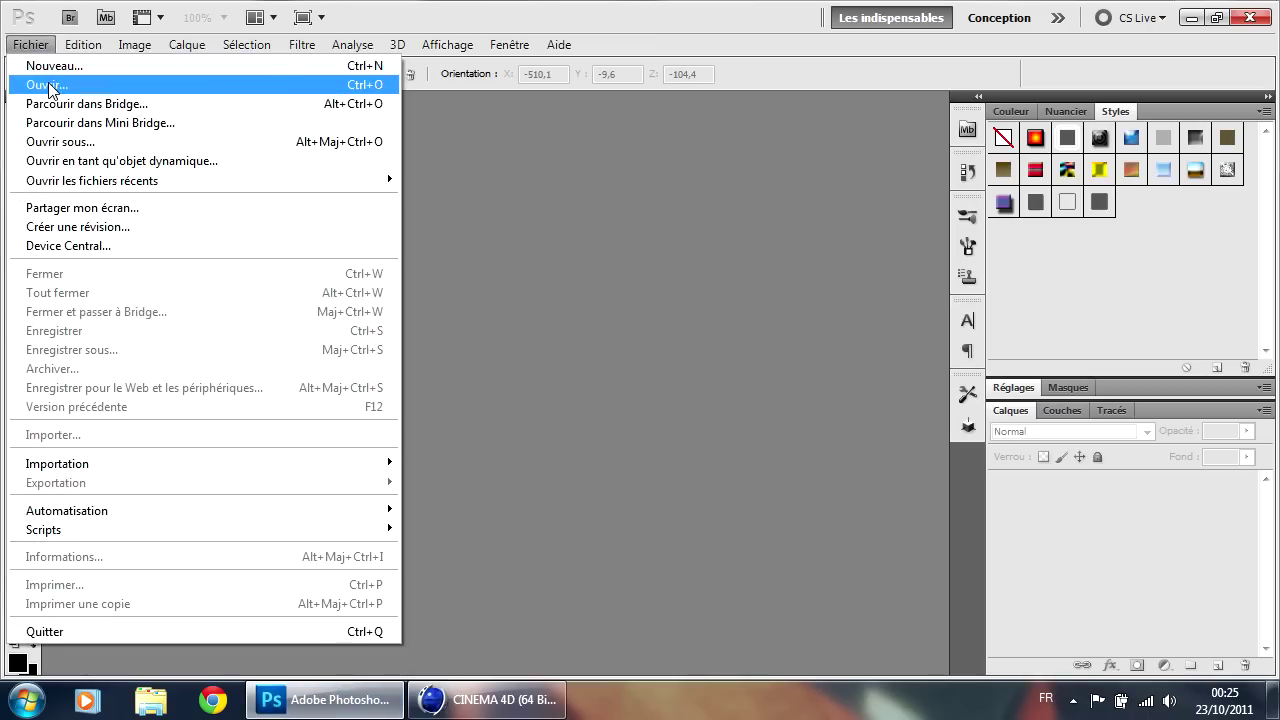
left_click(48, 85)
left_click(594, 56)
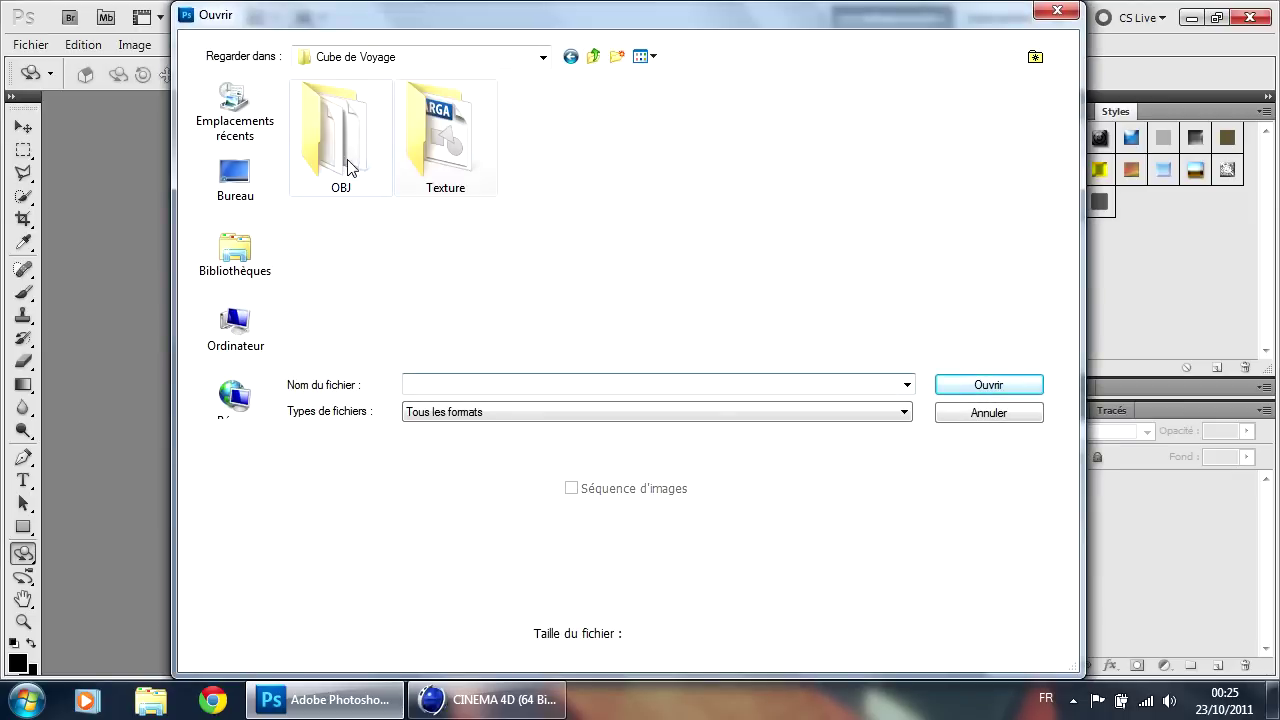
left_click(594, 56)
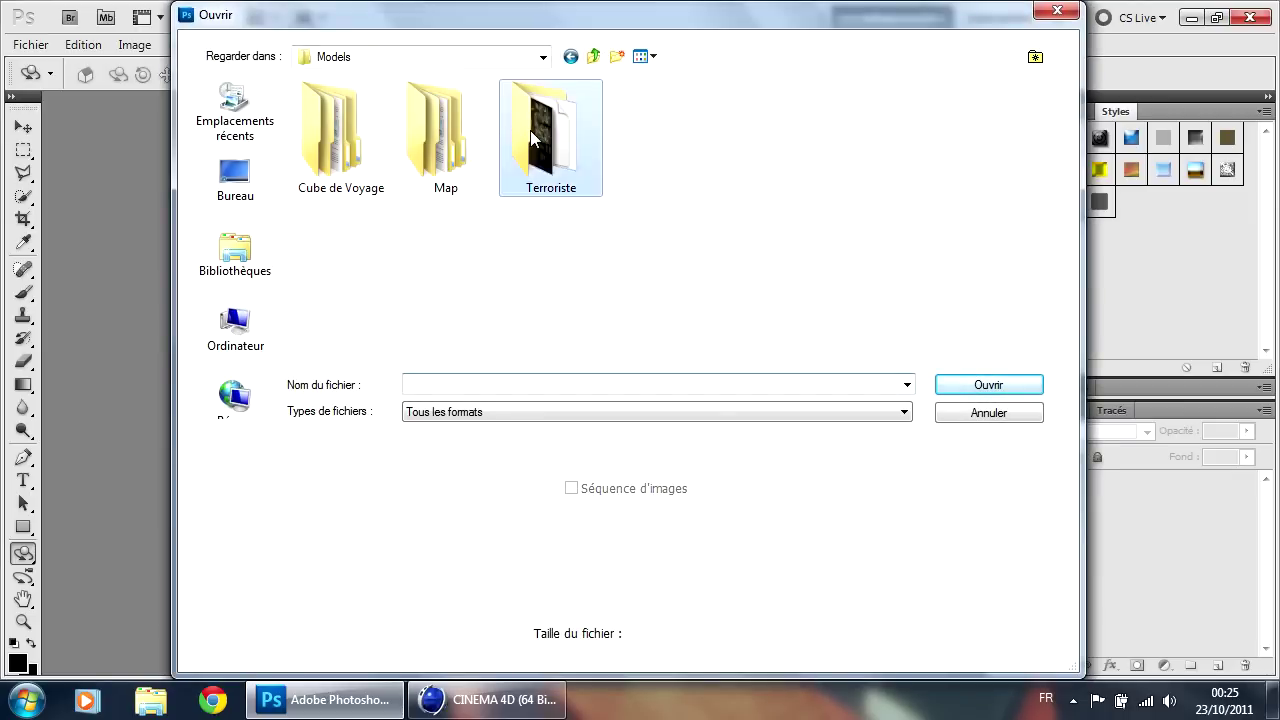
double_click(530, 130)
left_click(460, 150)
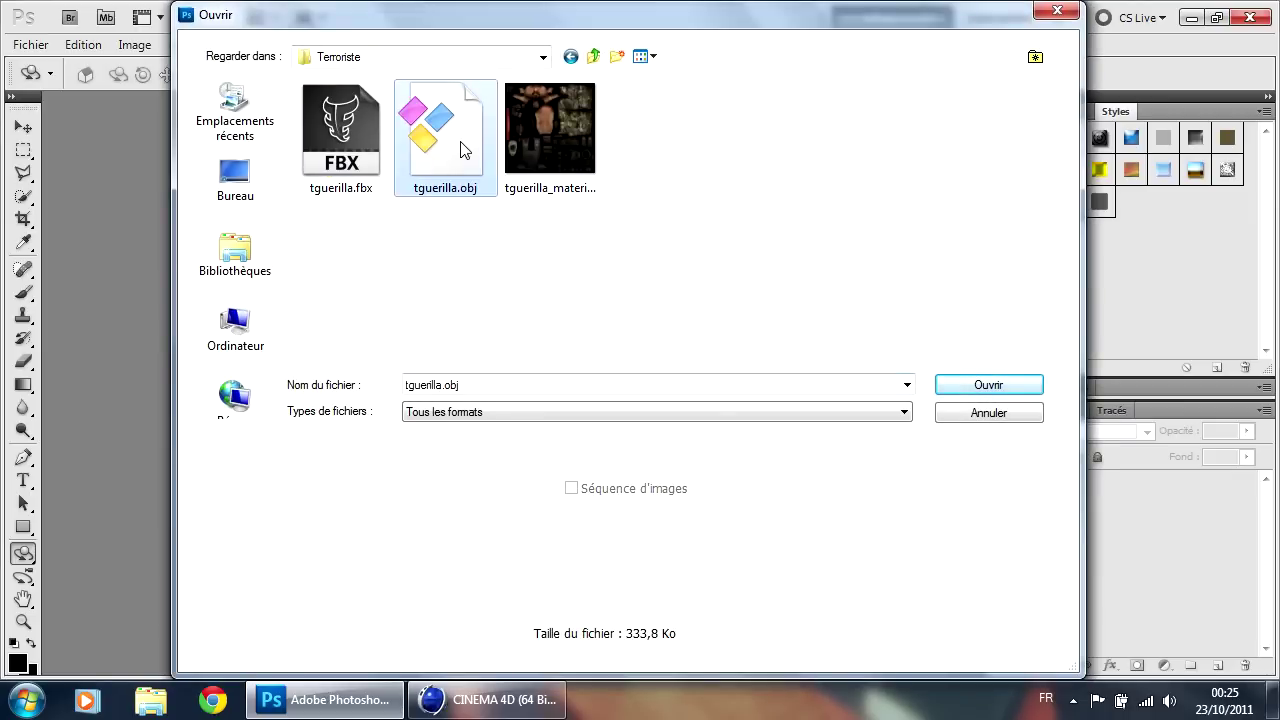
double_click(460, 150)
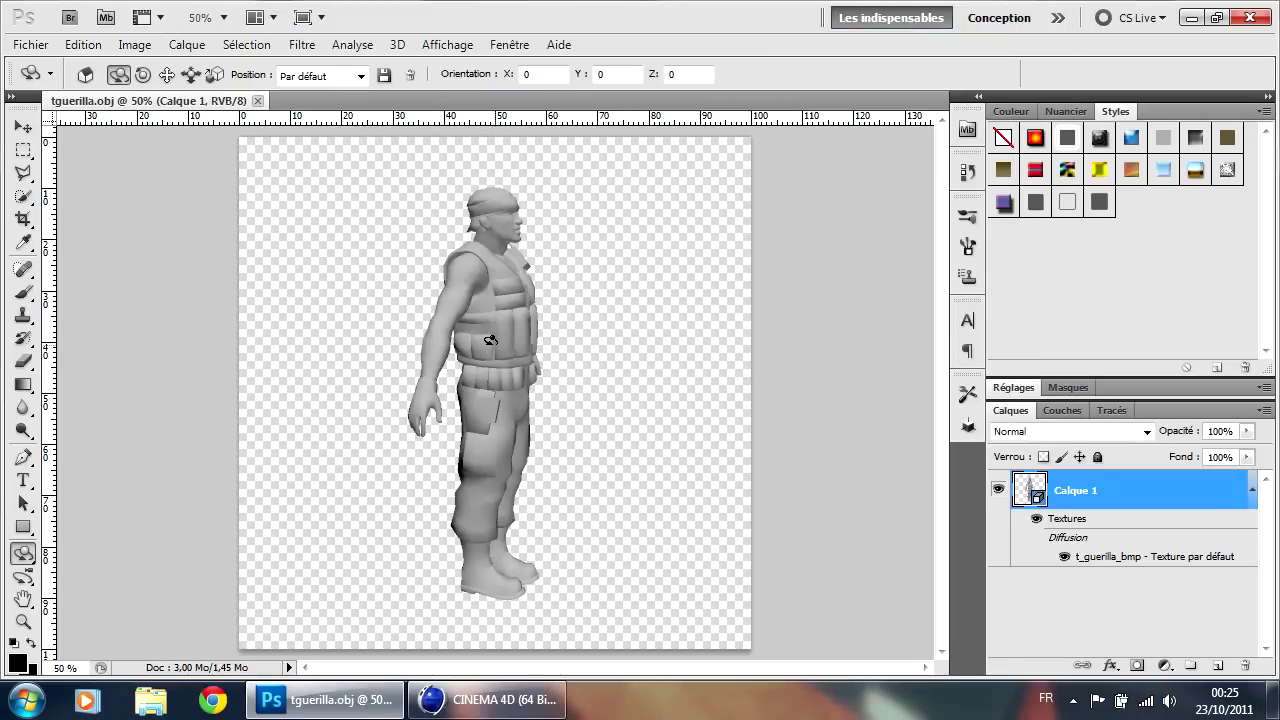
Step: Open the 3D settings of Calque 1, select the t_guerilla_bmp material and rotate the character to face the front
double_click(1023, 487)
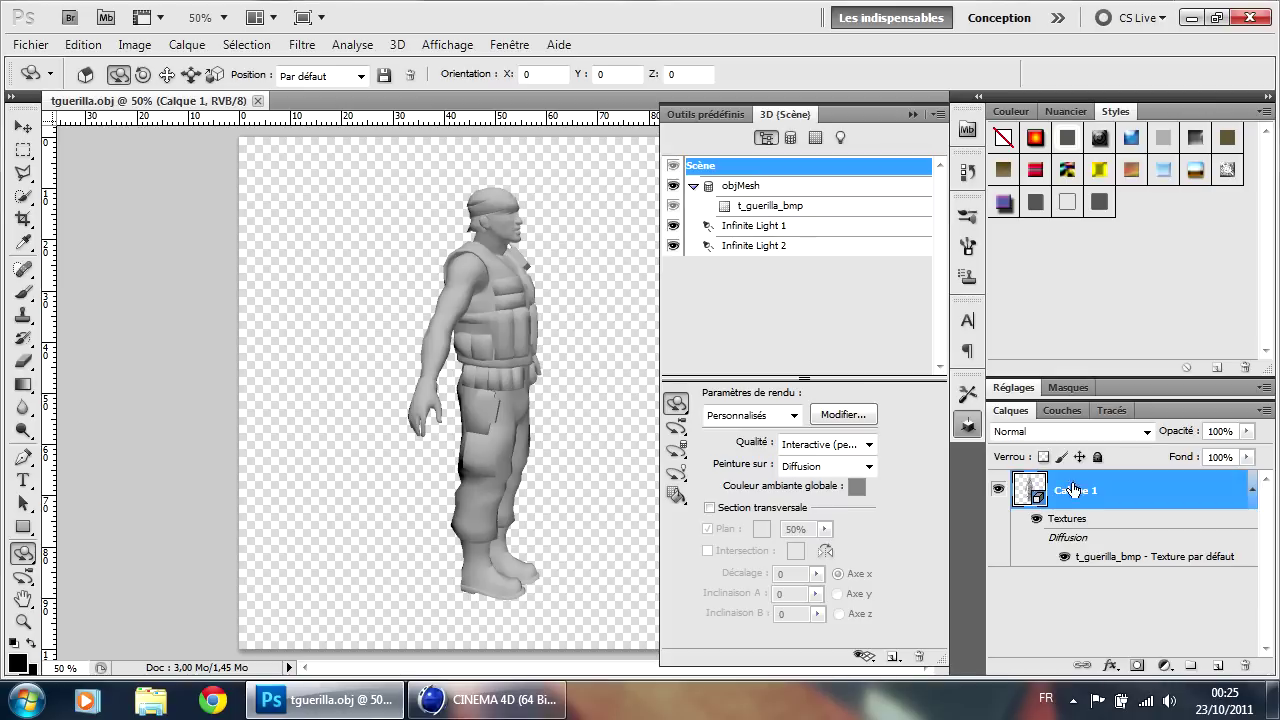
left_click(736, 188)
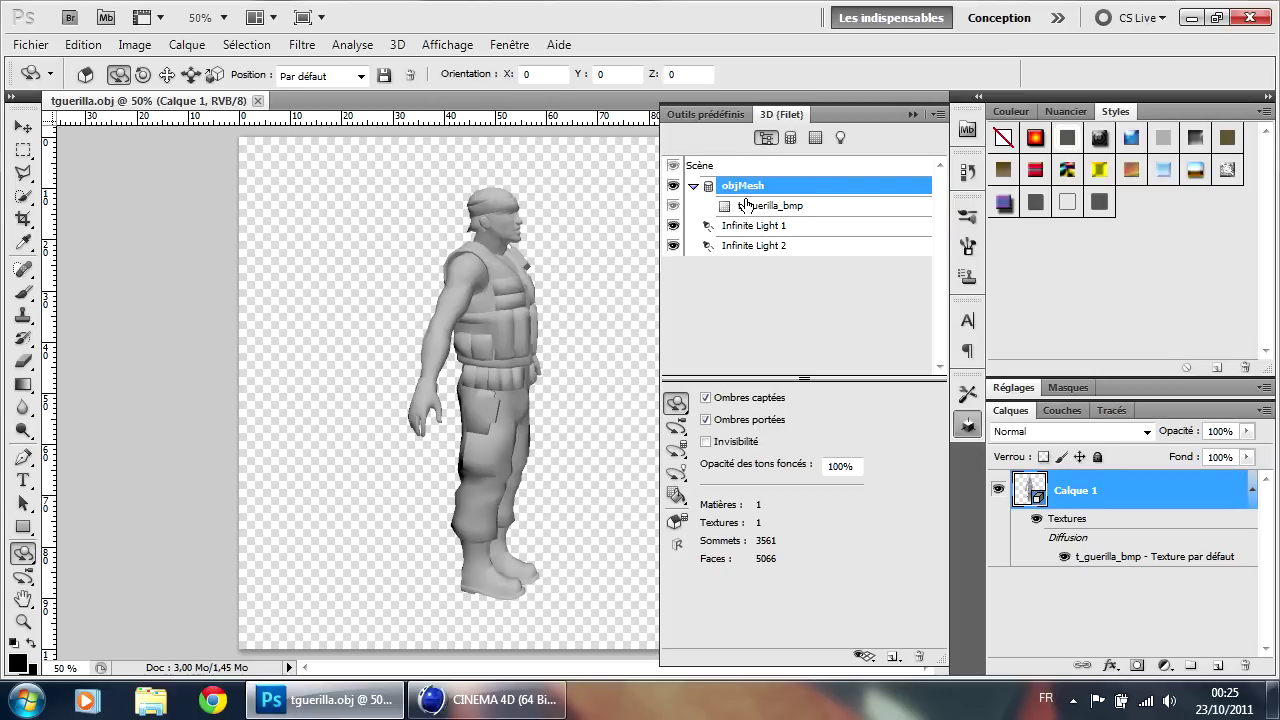
left_click(747, 209)
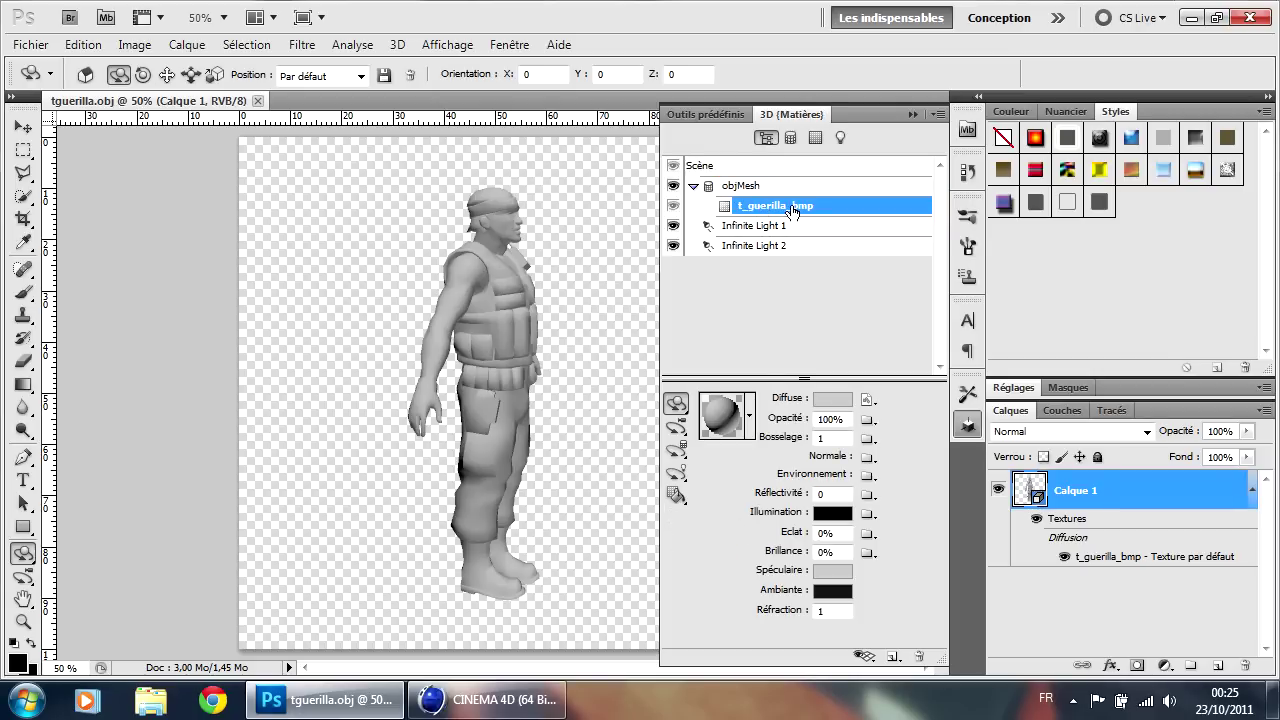
left_click_drag(394, 326, 572, 290)
left_click_drag(504, 324, 598, 335)
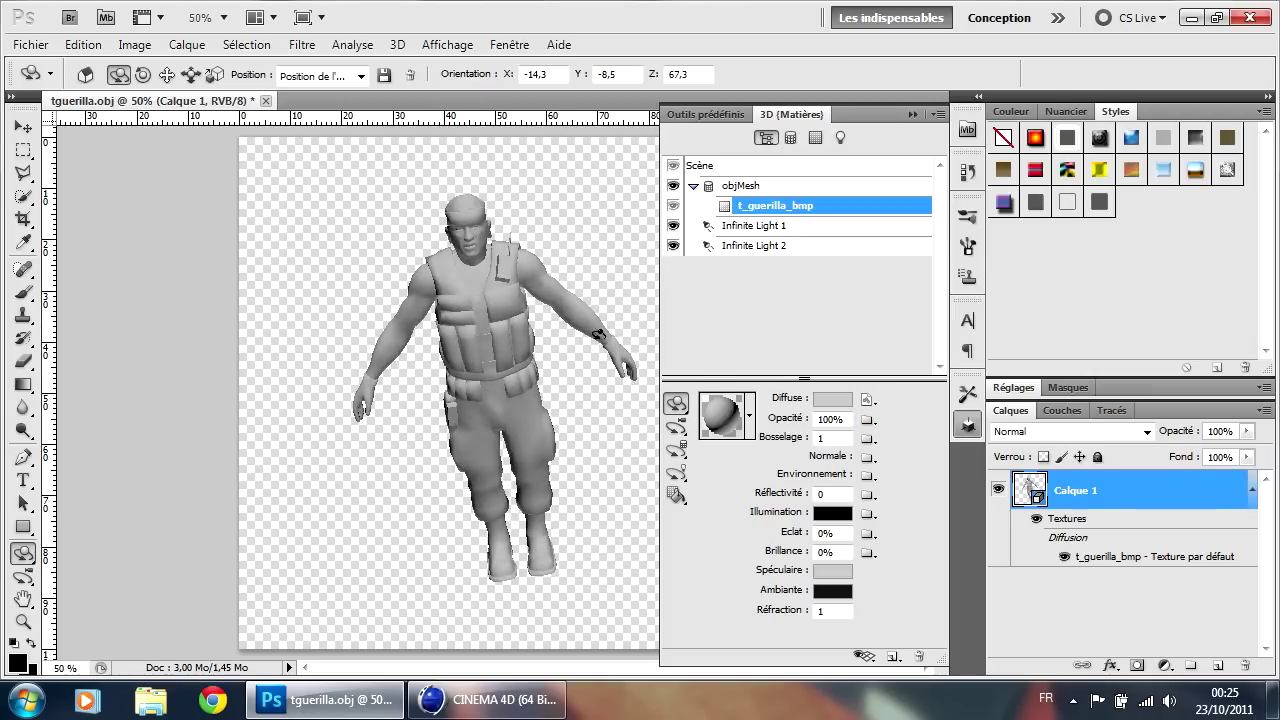
Step: Load tguerilla_material_0.bmp from the Terroriste folder as the material's diffuse texture and tilt the character slightly
left_click(868, 401)
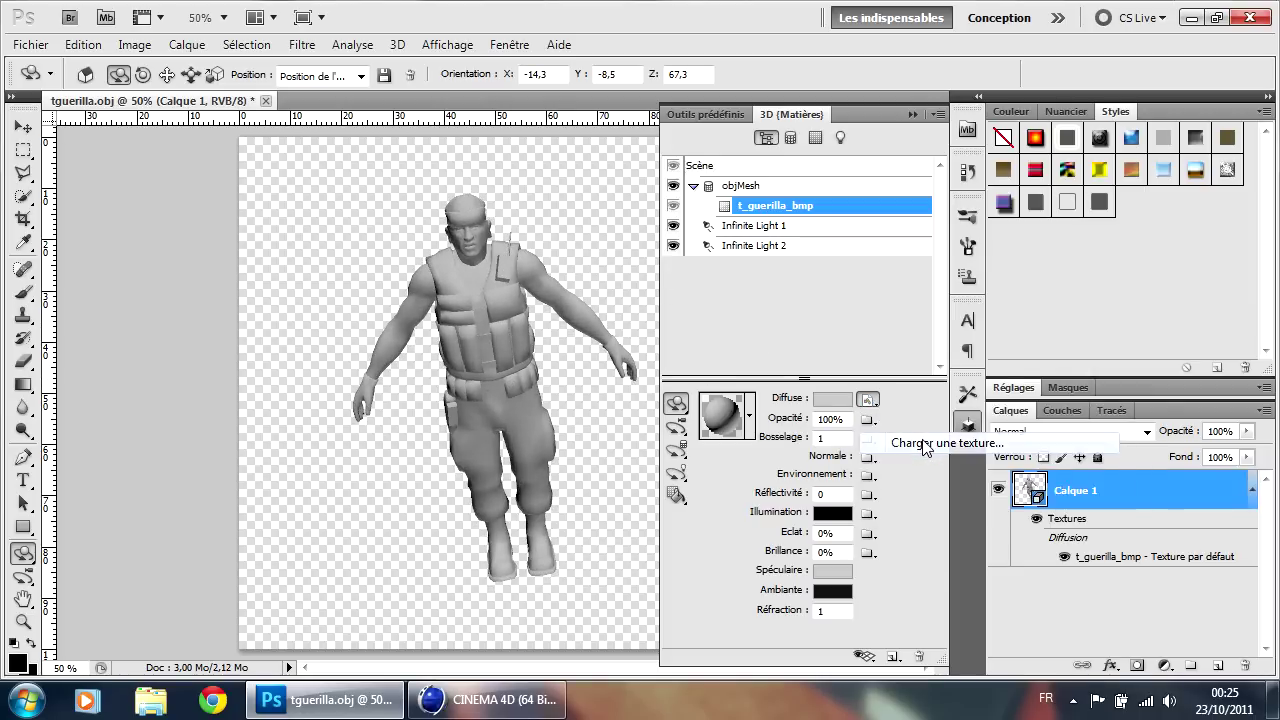
left_click(926, 443)
left_click(578, 163)
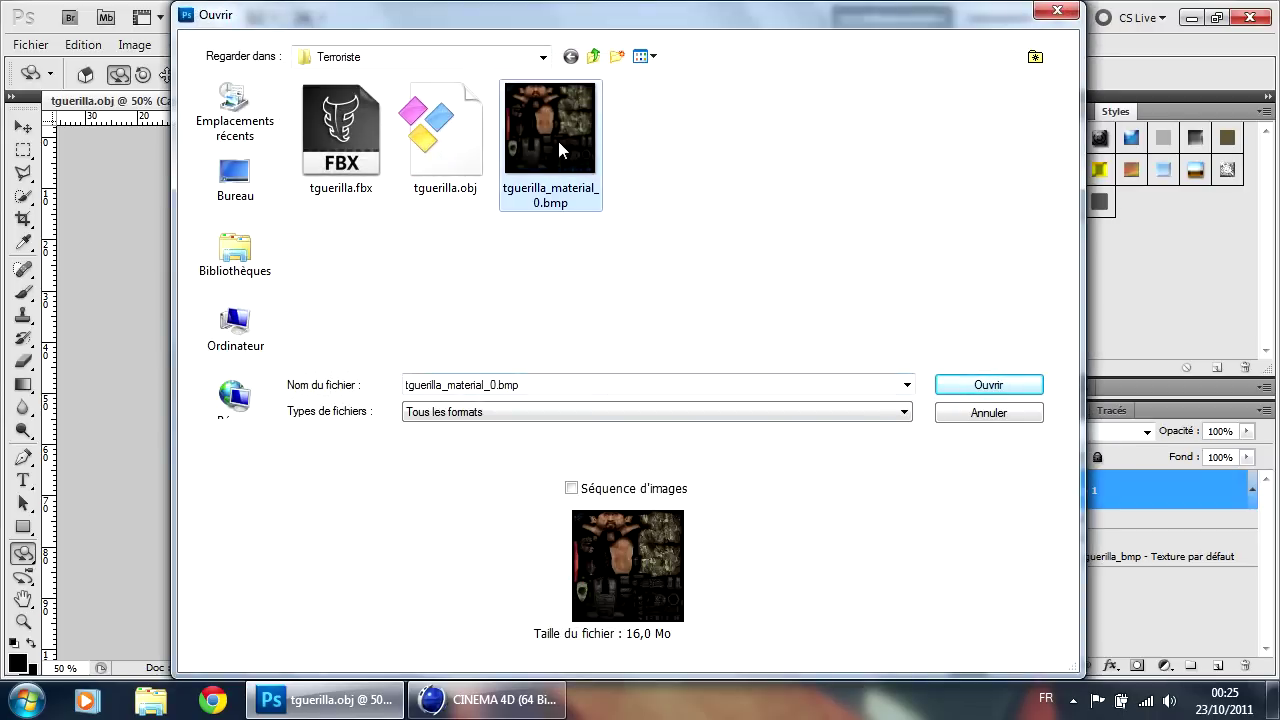
left_click(987, 385)
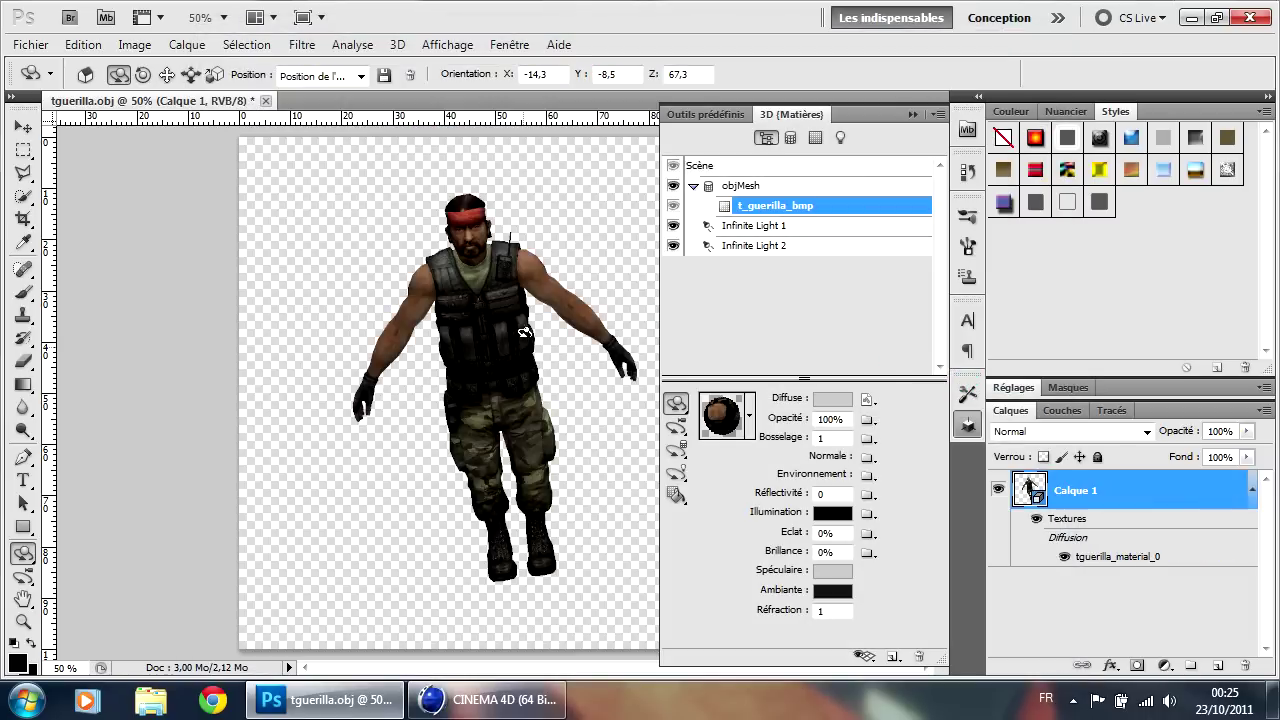
mouse_move(517, 311)
left_mouse_down()
mouse_move(619, 229)
mouse_move(474, 336)
mouse_move(523, 305)
left_mouse_up()
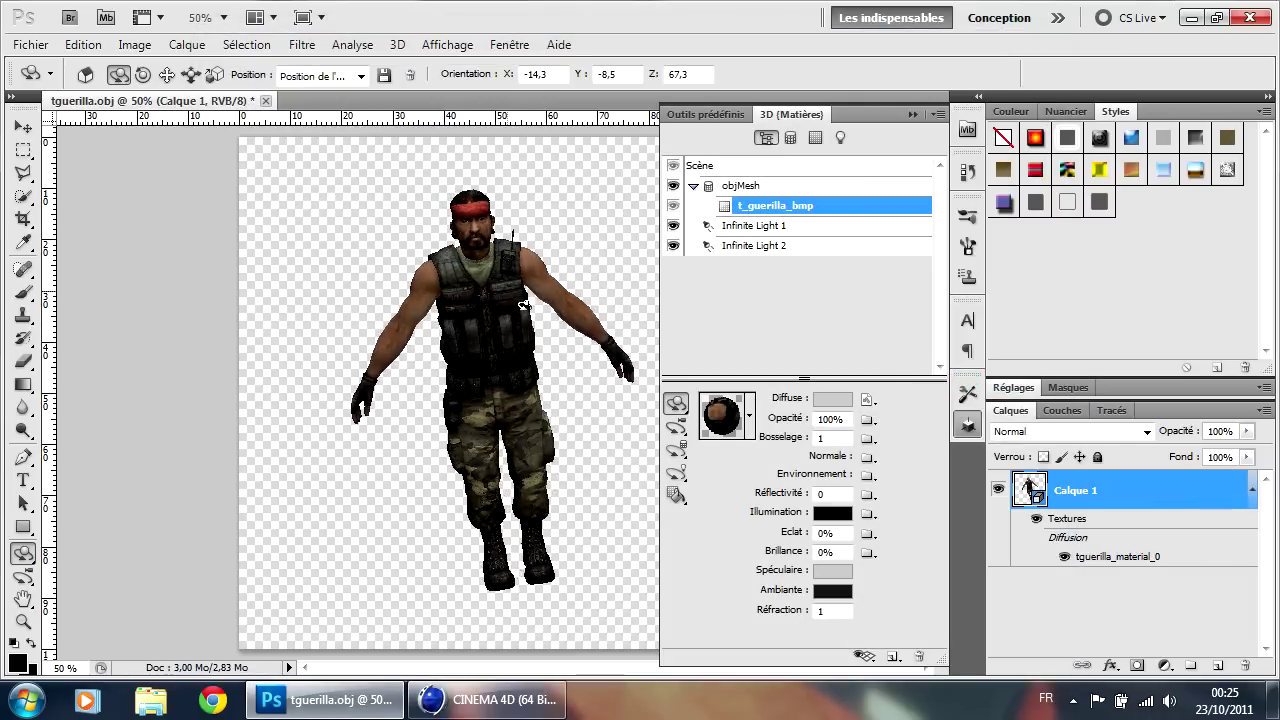
Step: Set the scene's render quality to Ebauche de lancer de rayon
left_click(747, 186)
left_click(702, 166)
left_click(870, 444)
left_click(835, 481)
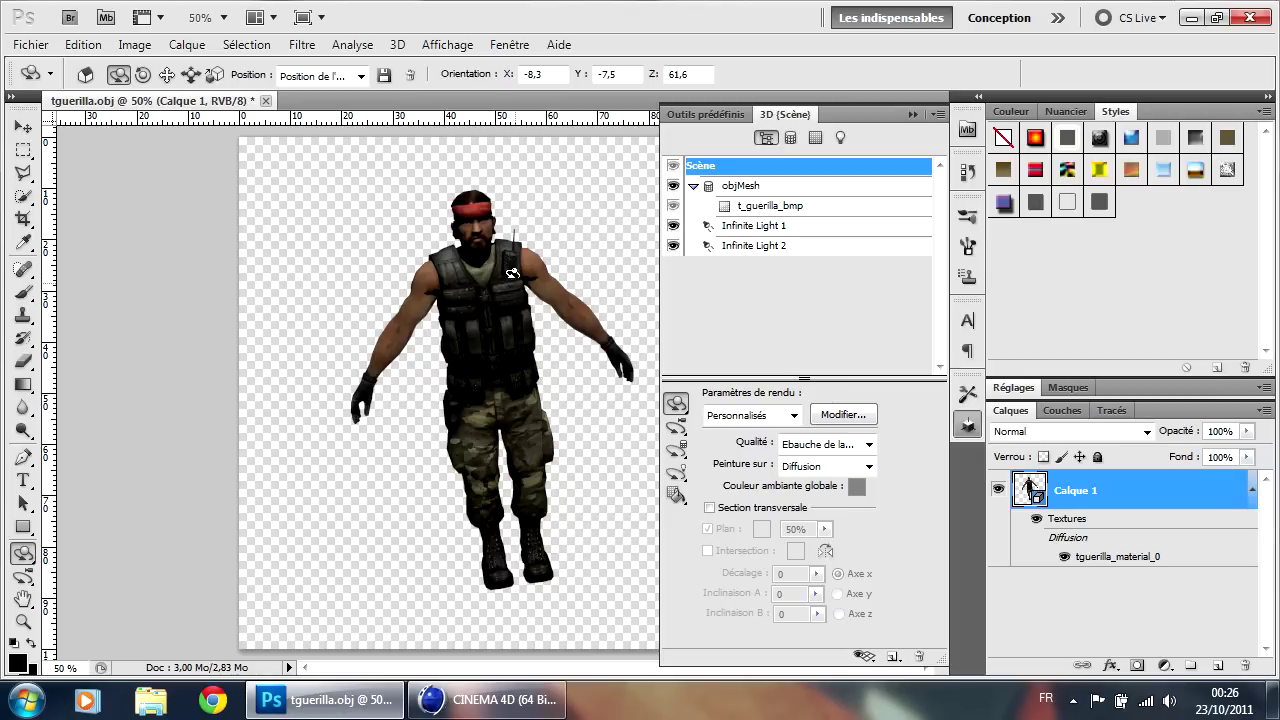
Step: Set the scene's render quality back to Interactive (peinture) and turn the character to about X -1.5, Y -5.5, Z 54.8
left_click(870, 444)
left_click(820, 458)
mouse_move(548, 344)
left_mouse_down()
mouse_move(538, 335)
mouse_move(551, 323)
left_mouse_up()
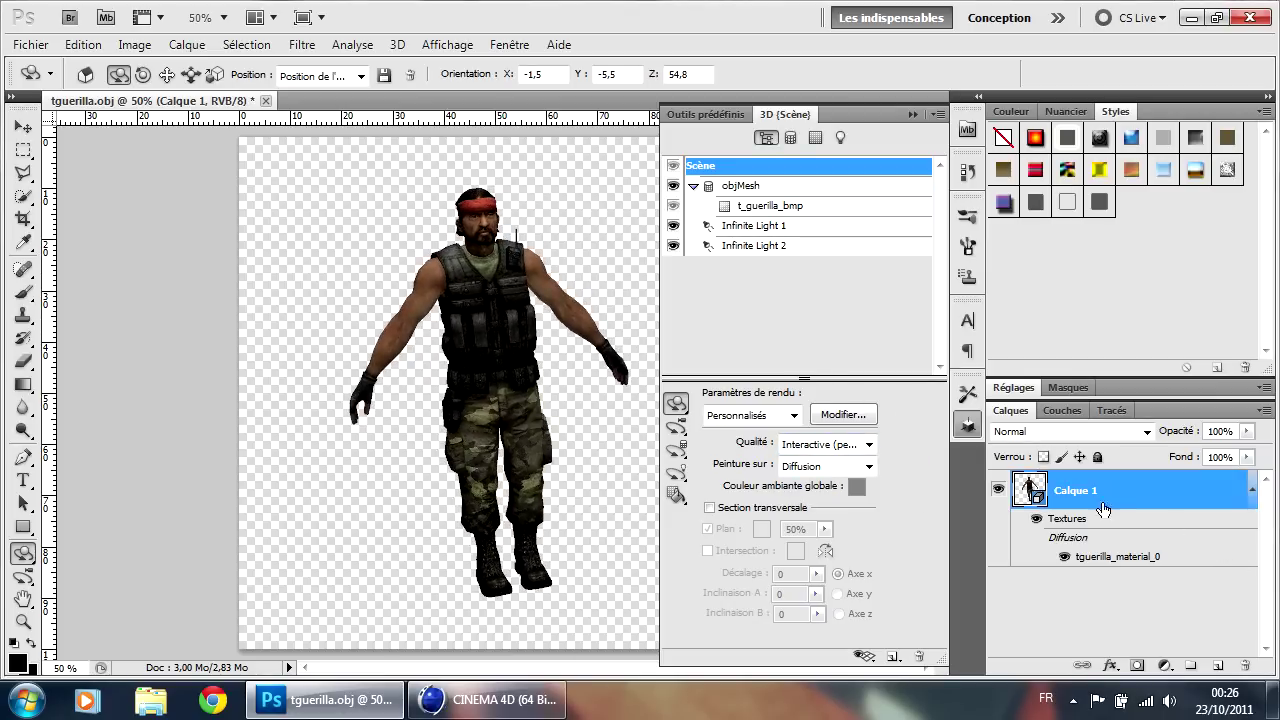
Step: Create a new layer named Calque 2 and place it beneath the character layer Calque 1
key("ctrl+shift+n")
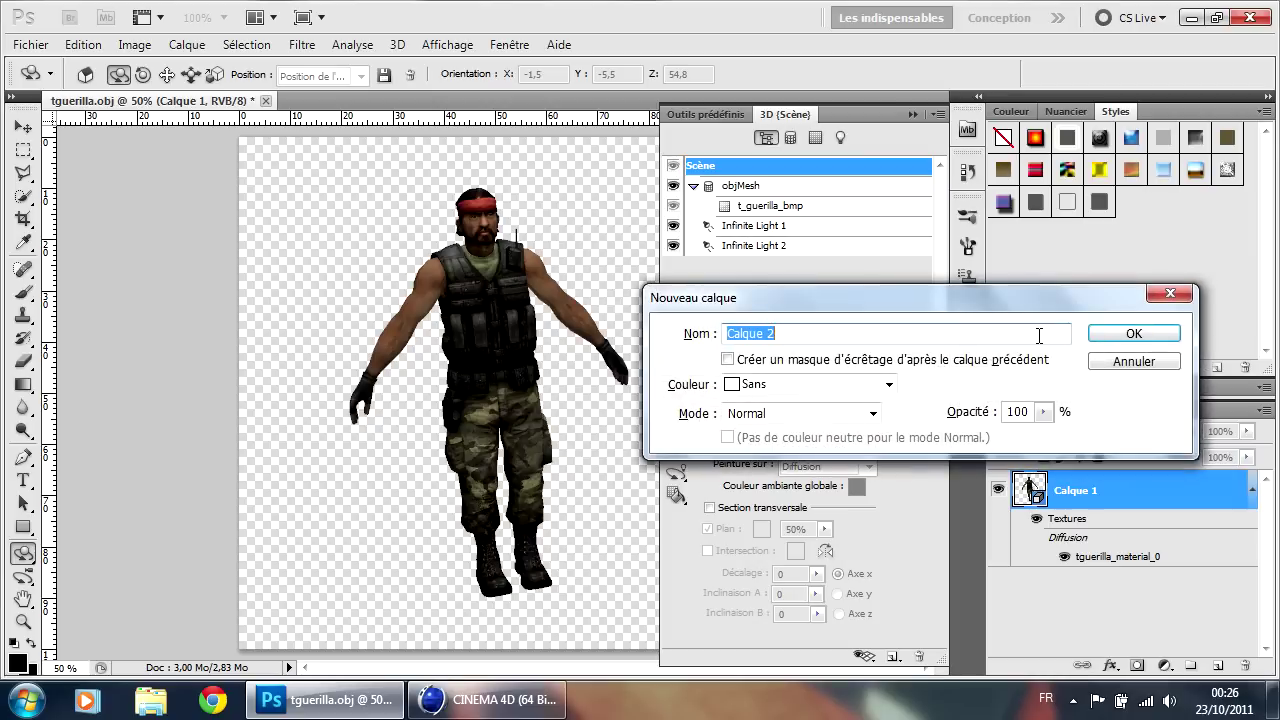
left_click(1137, 331)
left_click(969, 424)
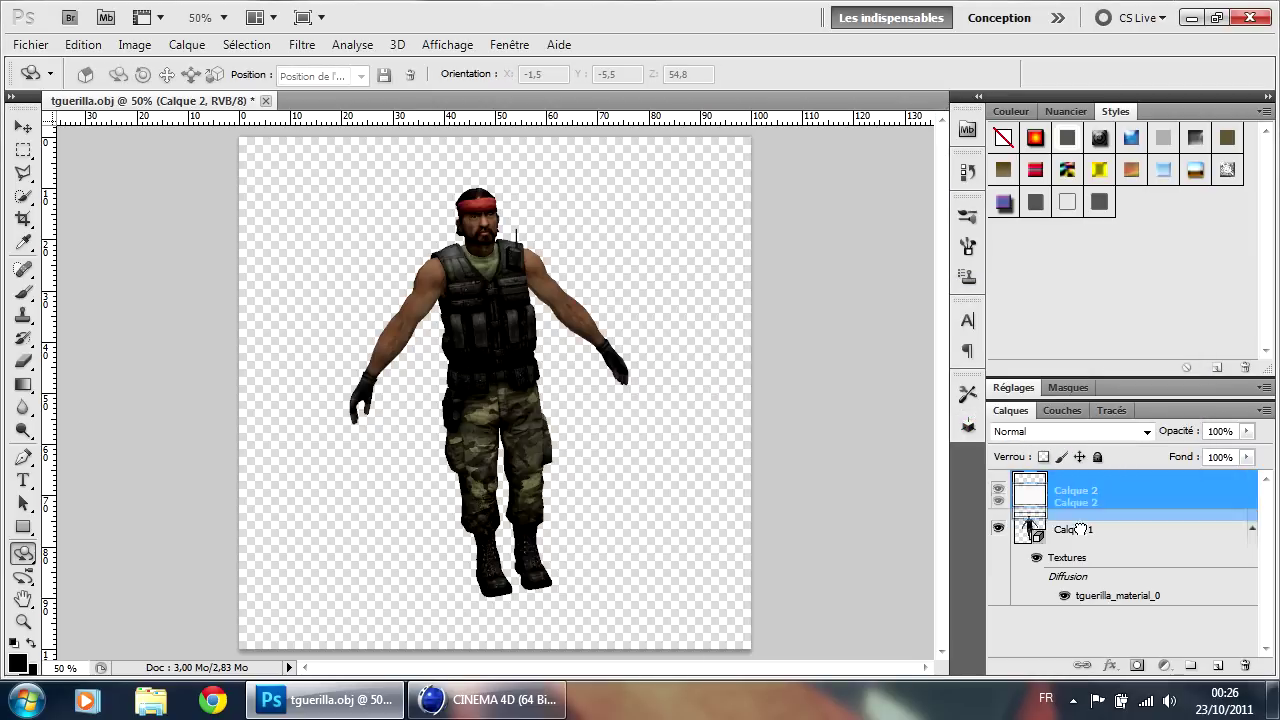
left_click_drag(1077, 491, 1088, 614)
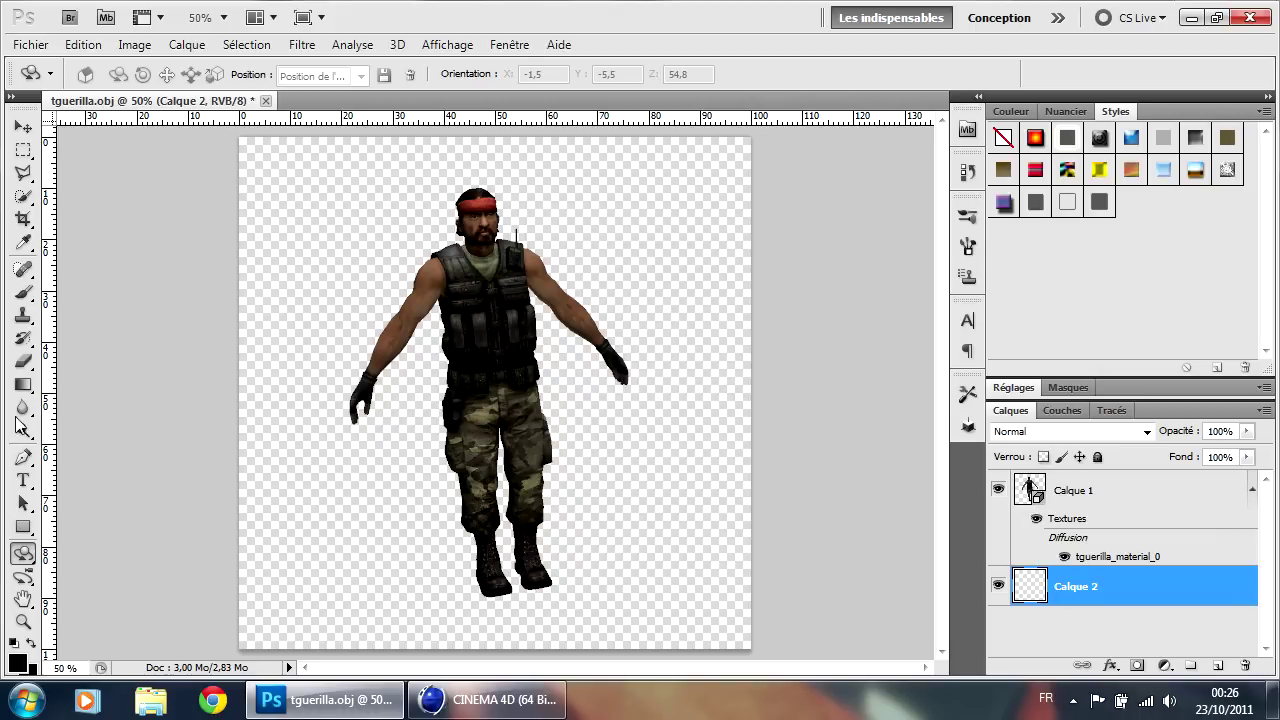
Step: Fill Calque 2 with a radial orange-to-yellow gradient from the character's torso out past the canvas edge
left_click(23, 384)
right_click(23, 384)
left_click(100, 381)
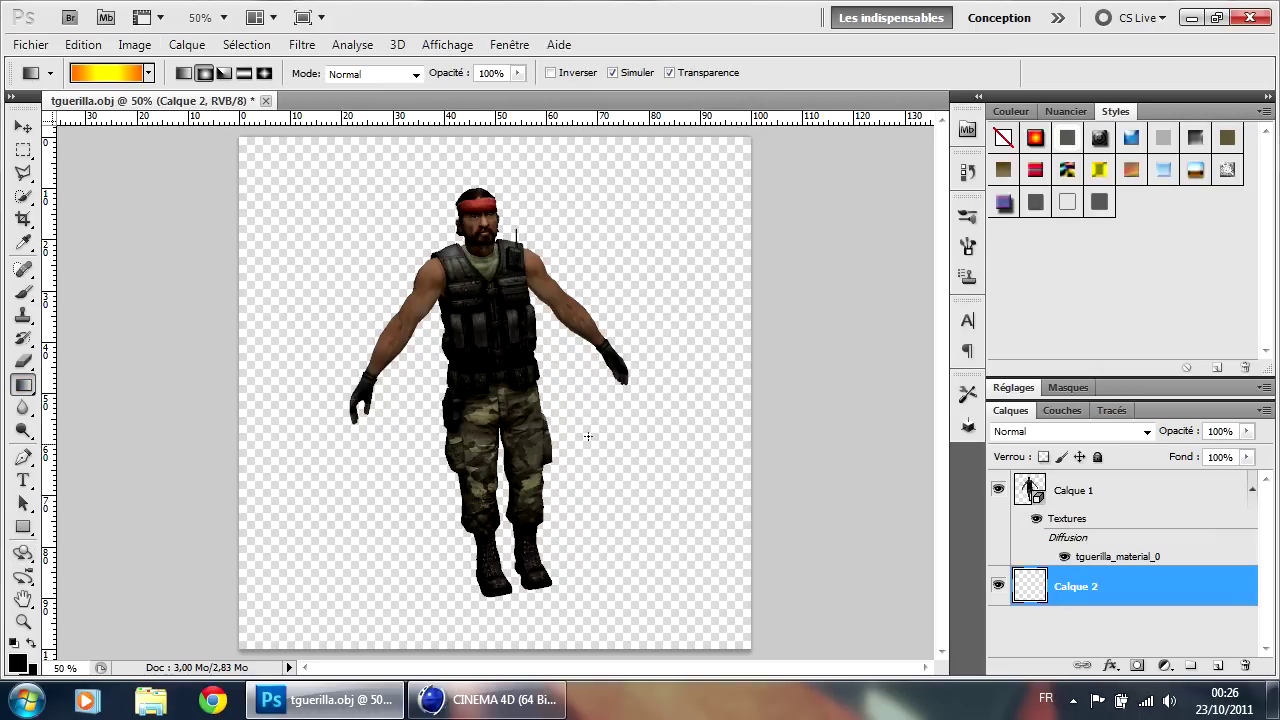
left_click_drag(478, 350, 930, 360)
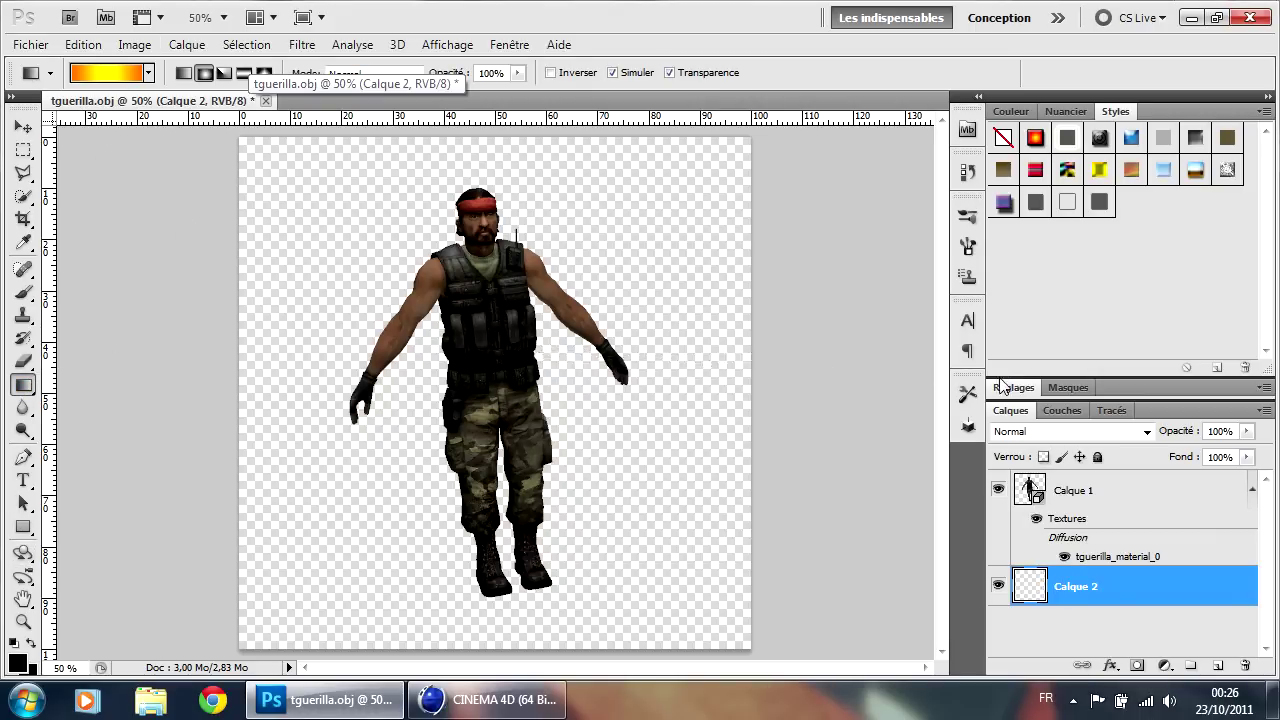
Step: Reopen the 3D settings of Calque 1 and rotate the character to an orientation of about X -7.8, Y 1.1, Z 49.2
left_click(1030, 488)
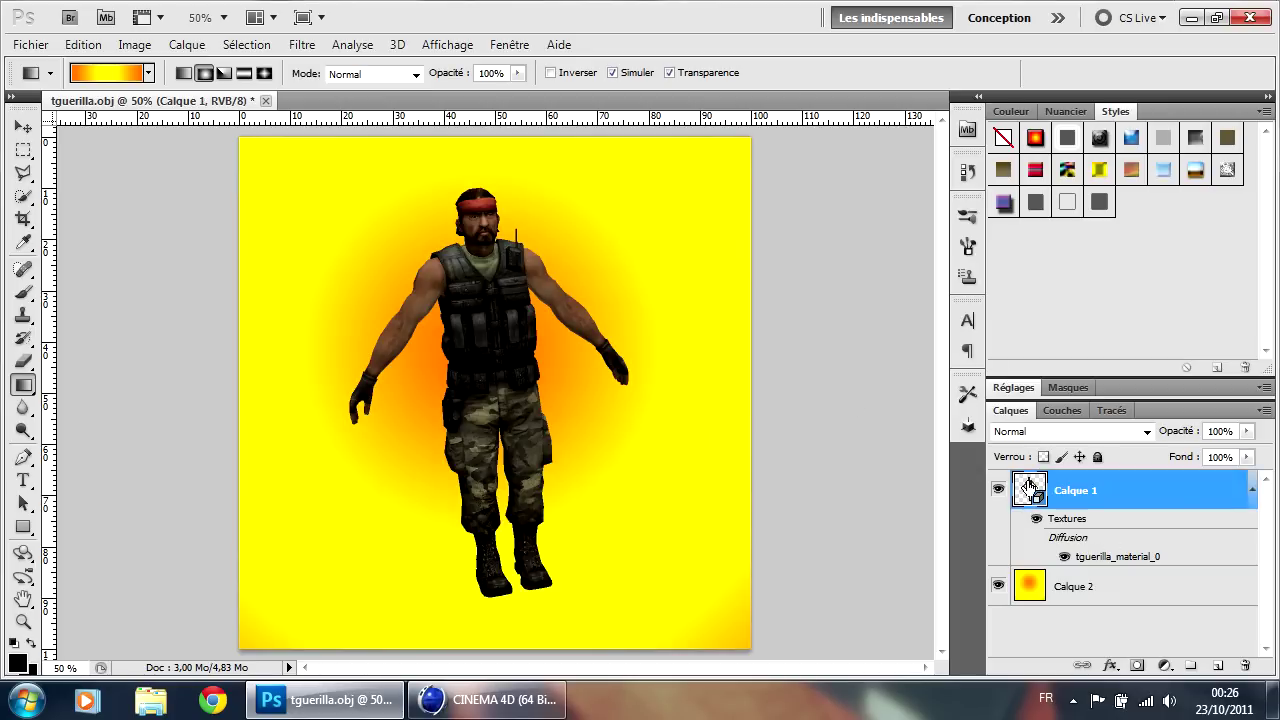
double_click(1030, 488)
left_click(676, 403)
left_click_drag(385, 315, 490, 322)
left_click_drag(383, 280, 525, 378)
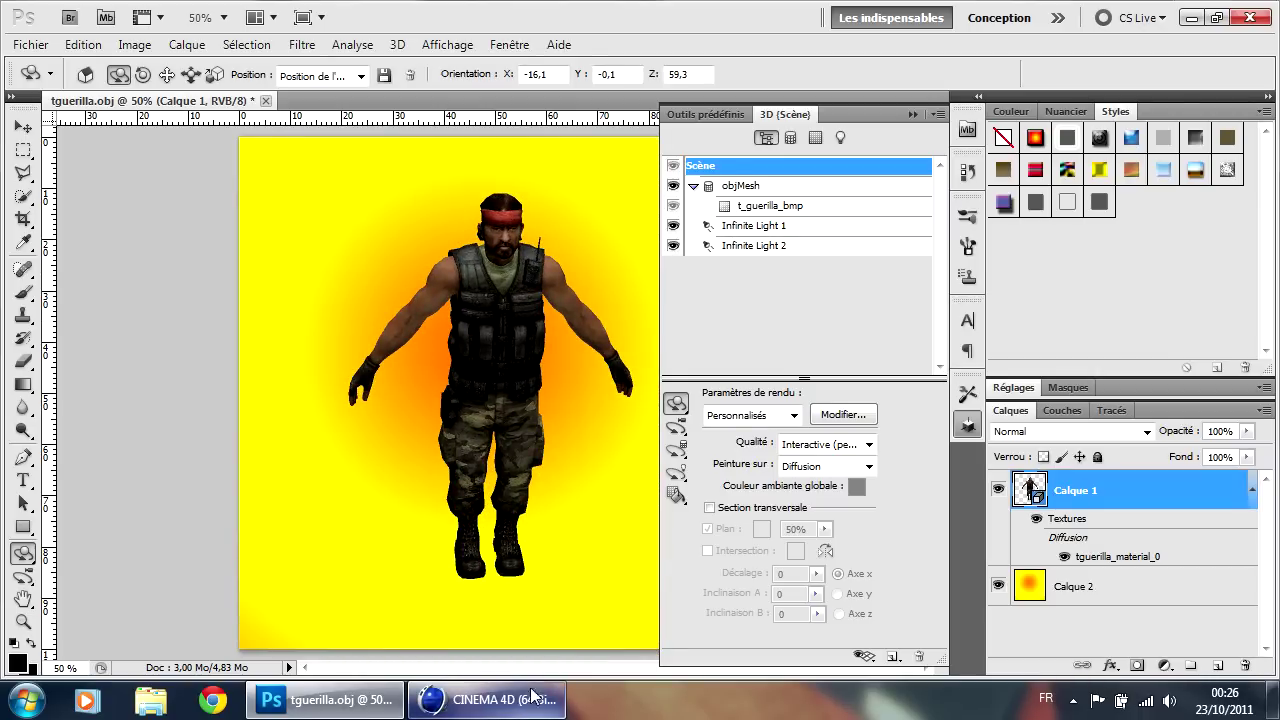
left_click_drag(481, 317, 487, 412)
Step: Render the character over the gradient in Ebauche de lancer de rayon quality and hide the 3D settings
left_click(868, 445)
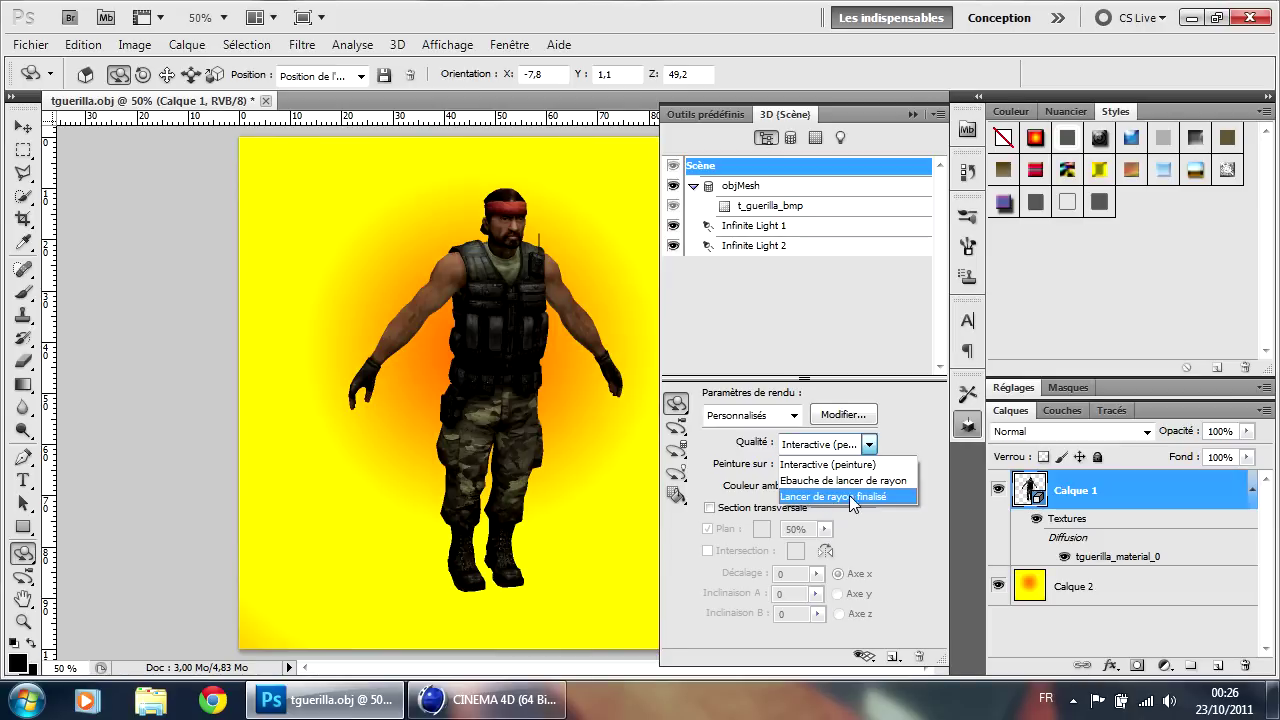
left_click(843, 481)
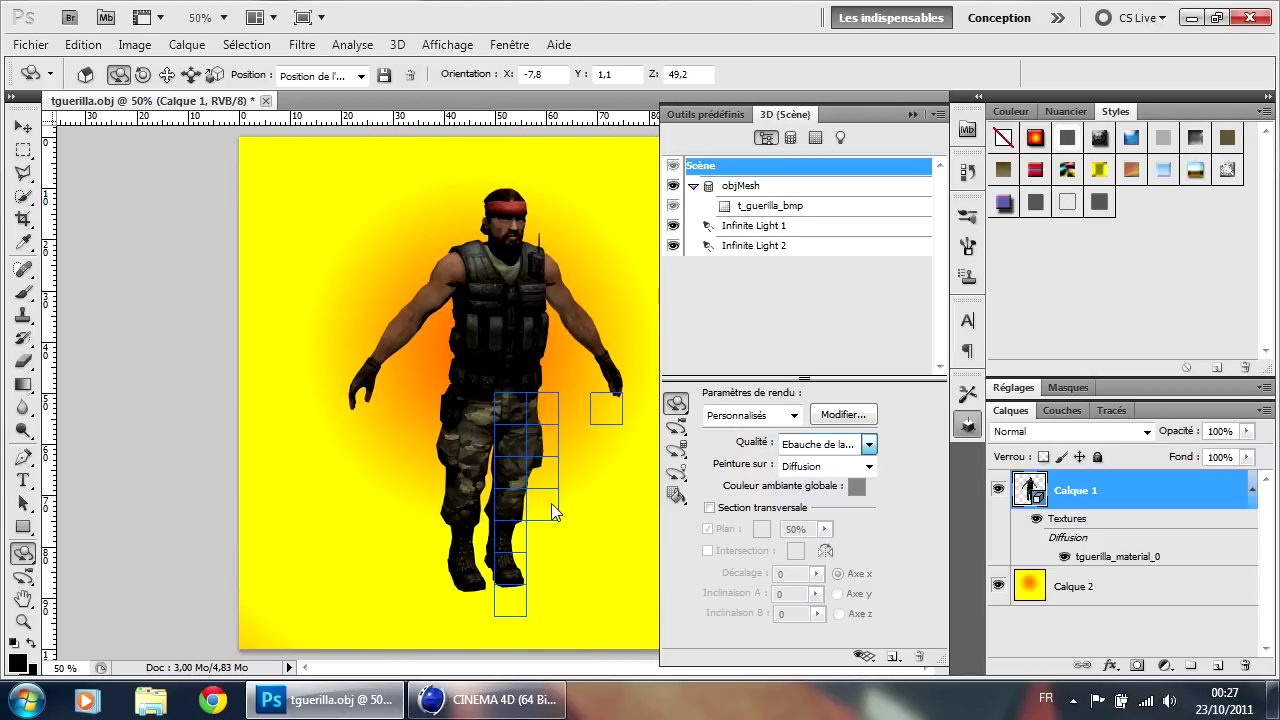
left_click(970, 427)
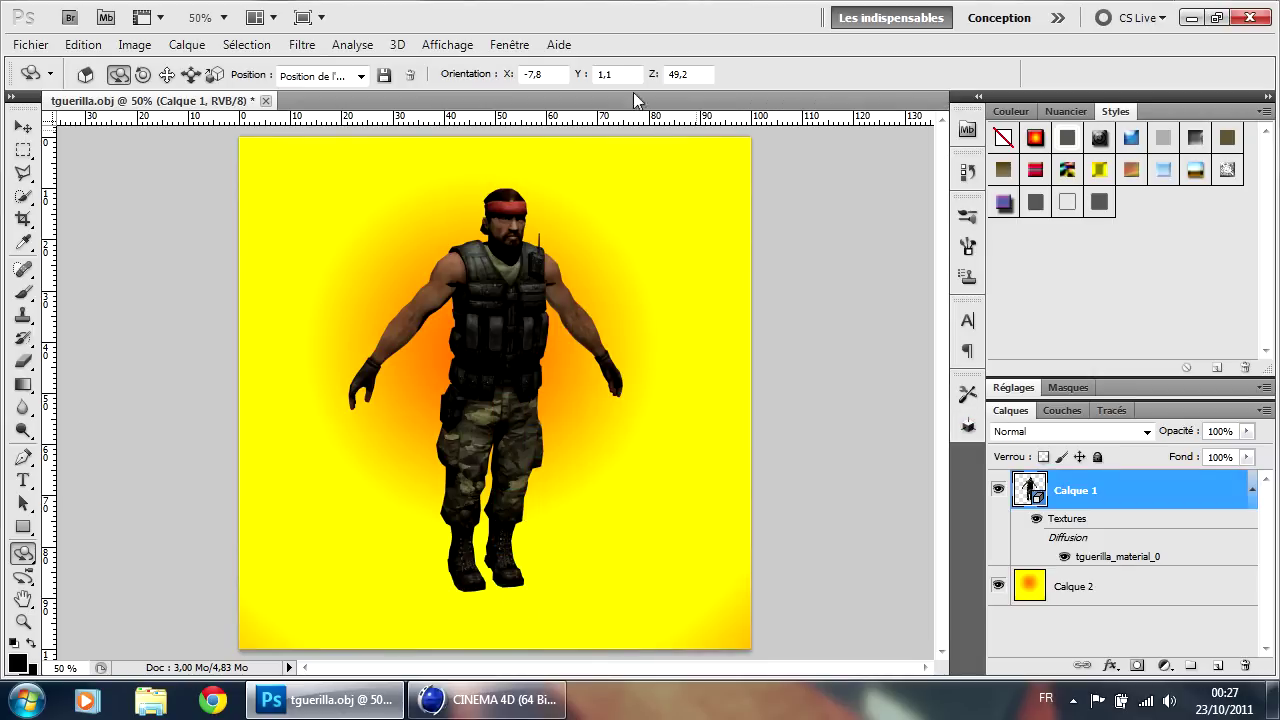
Step: Close tguerilla.obj without saving and open de_dust2.obj from the de_dust2 folder inside Models > Map
left_click(266, 101)
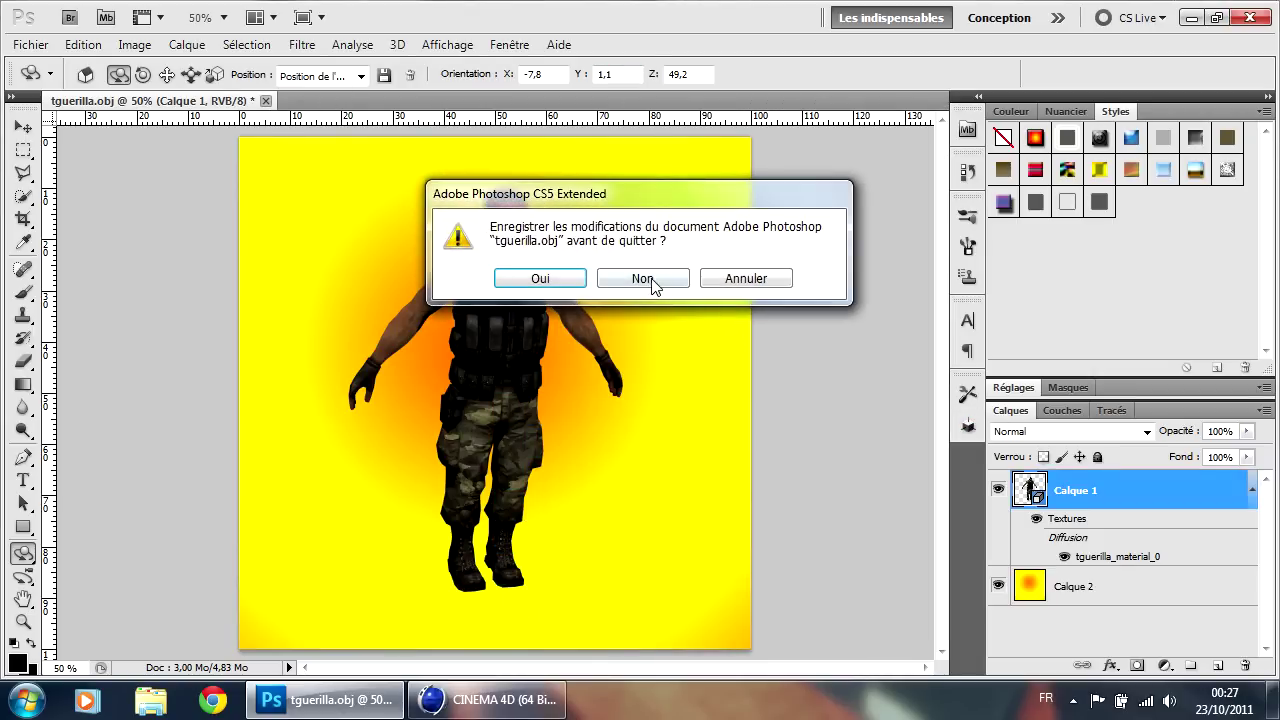
left_click(651, 281)
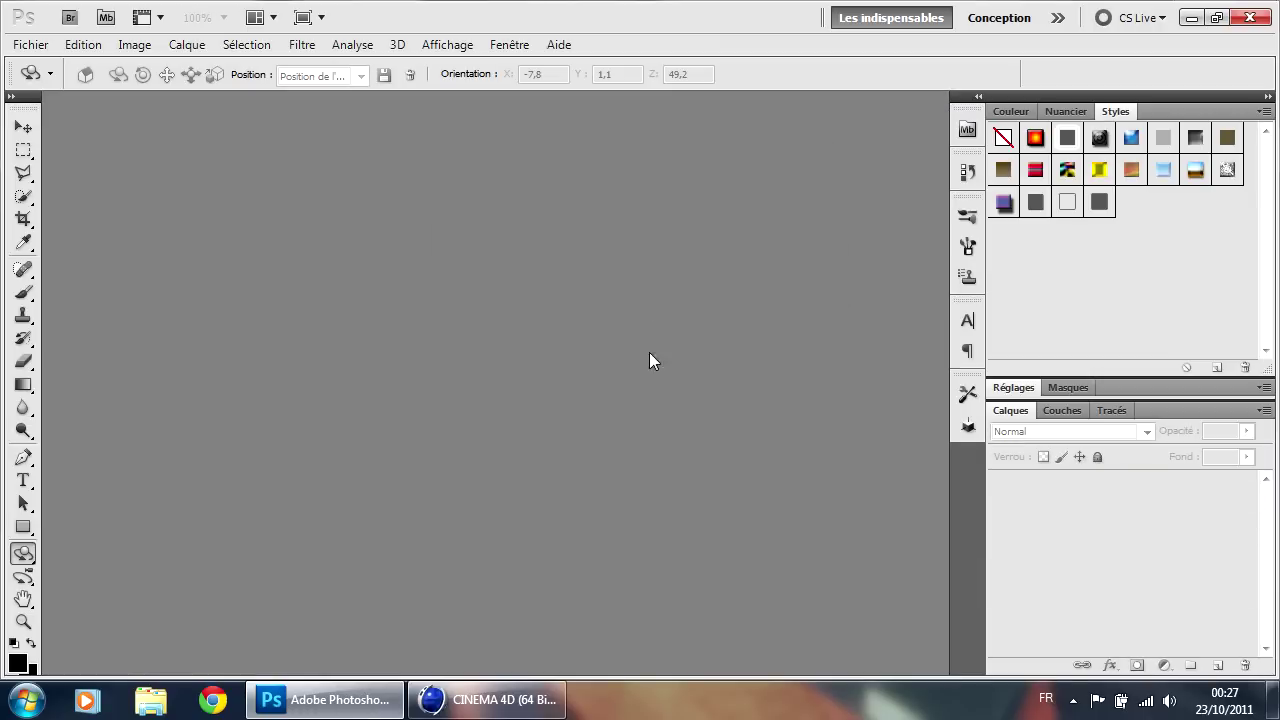
left_click(32, 46)
left_click(45, 86)
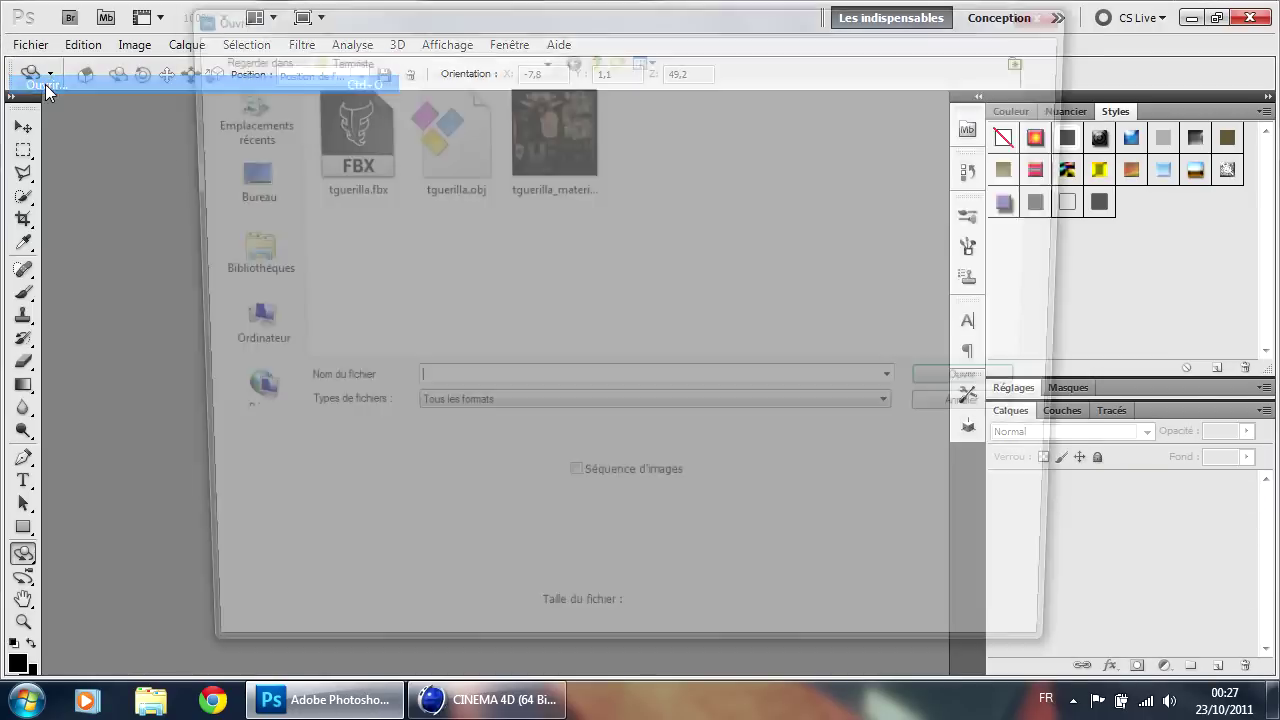
left_click(593, 56)
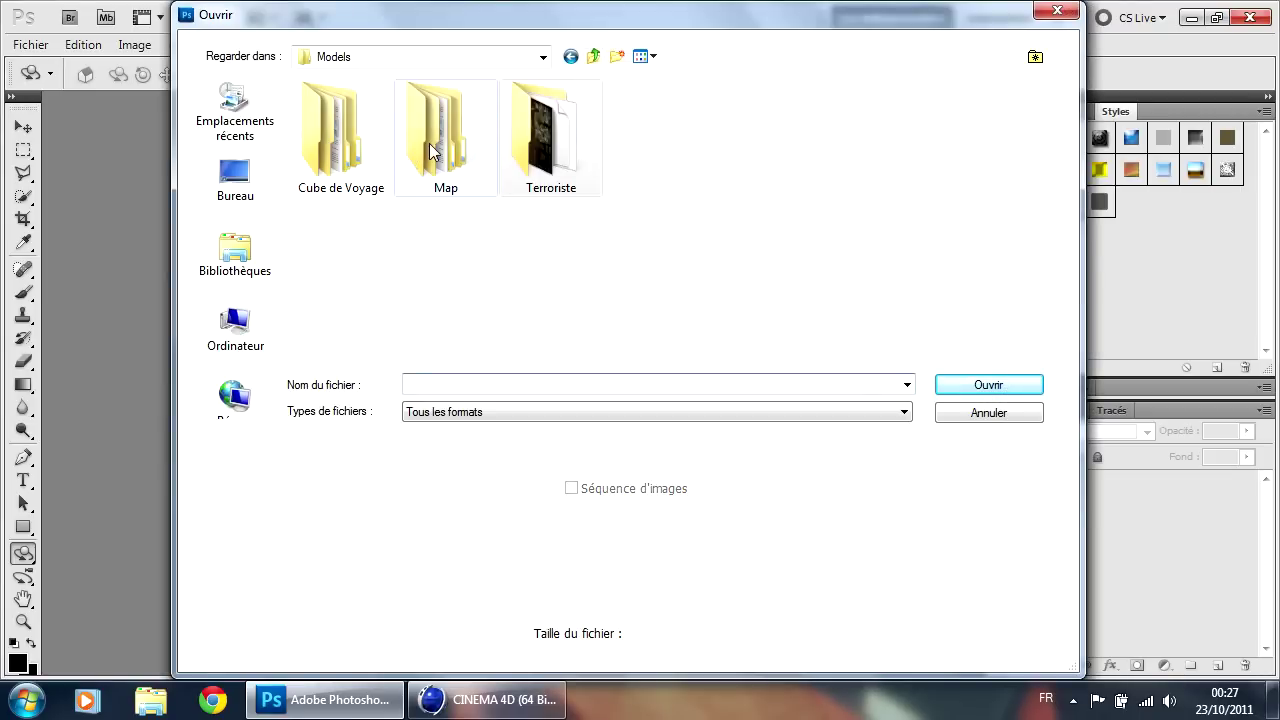
double_click(430, 160)
double_click(330, 170)
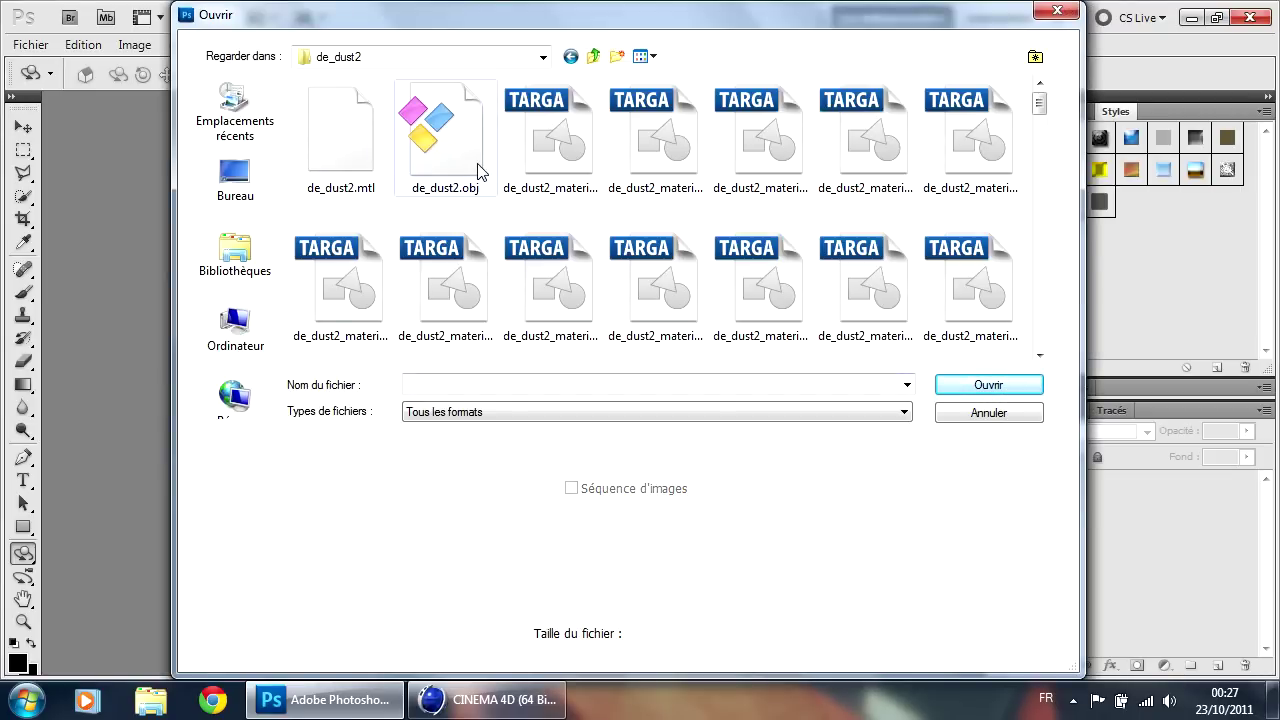
left_click(435, 150)
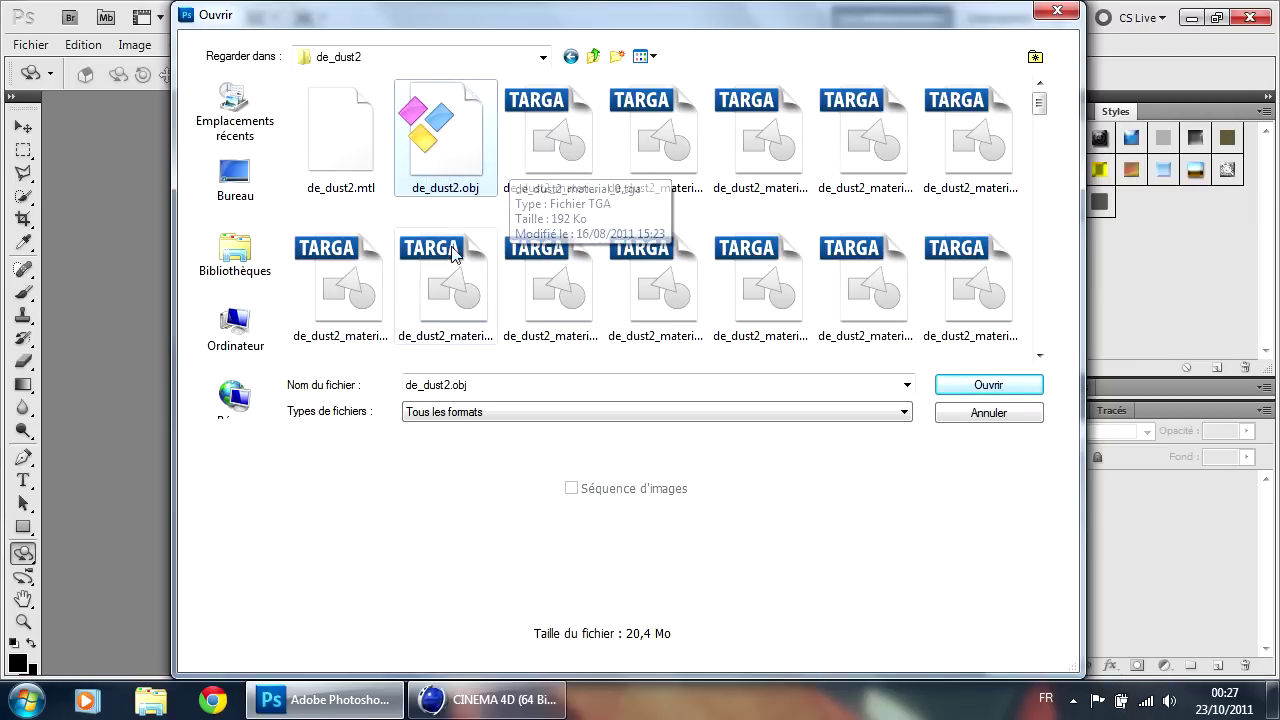
double_click(463, 160)
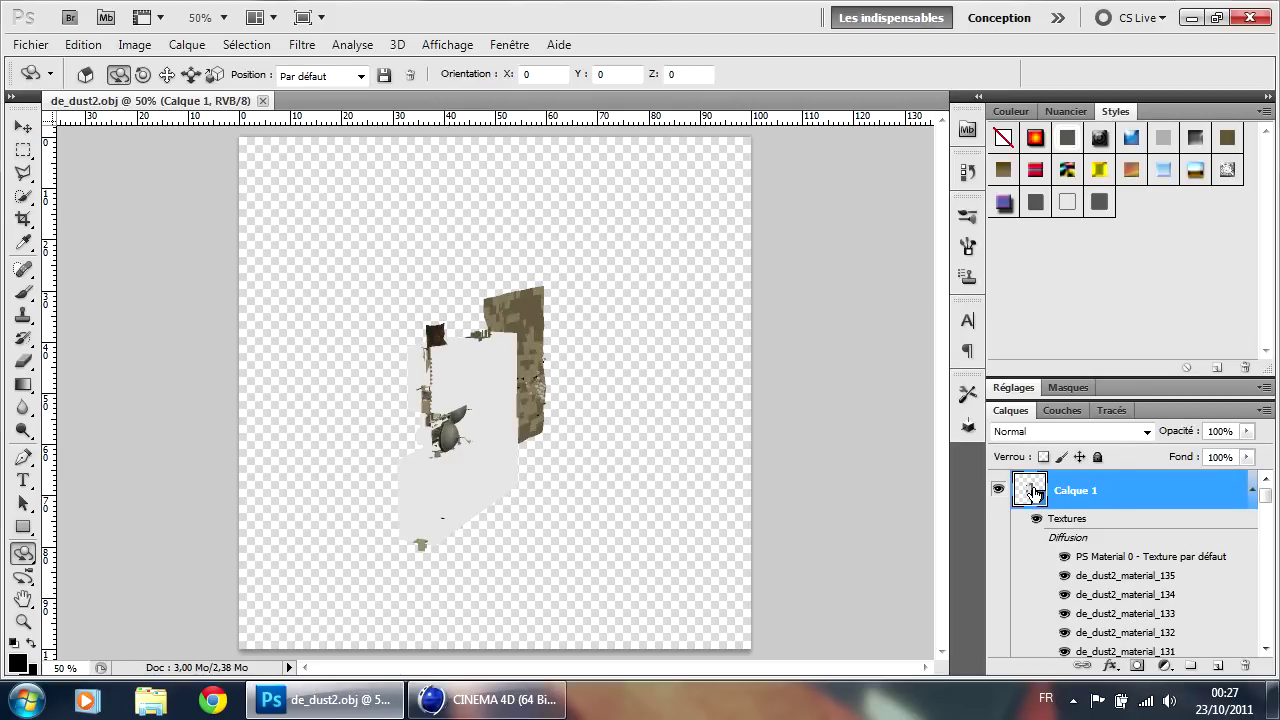
Step: Open the 3D settings of Calque 1 and rotate the de_dust2 map to an angled overhead view, about X 74.3, Y 33.7, Z 120.4
left_click_drag(478, 384, 476, 388)
double_click(1034, 490)
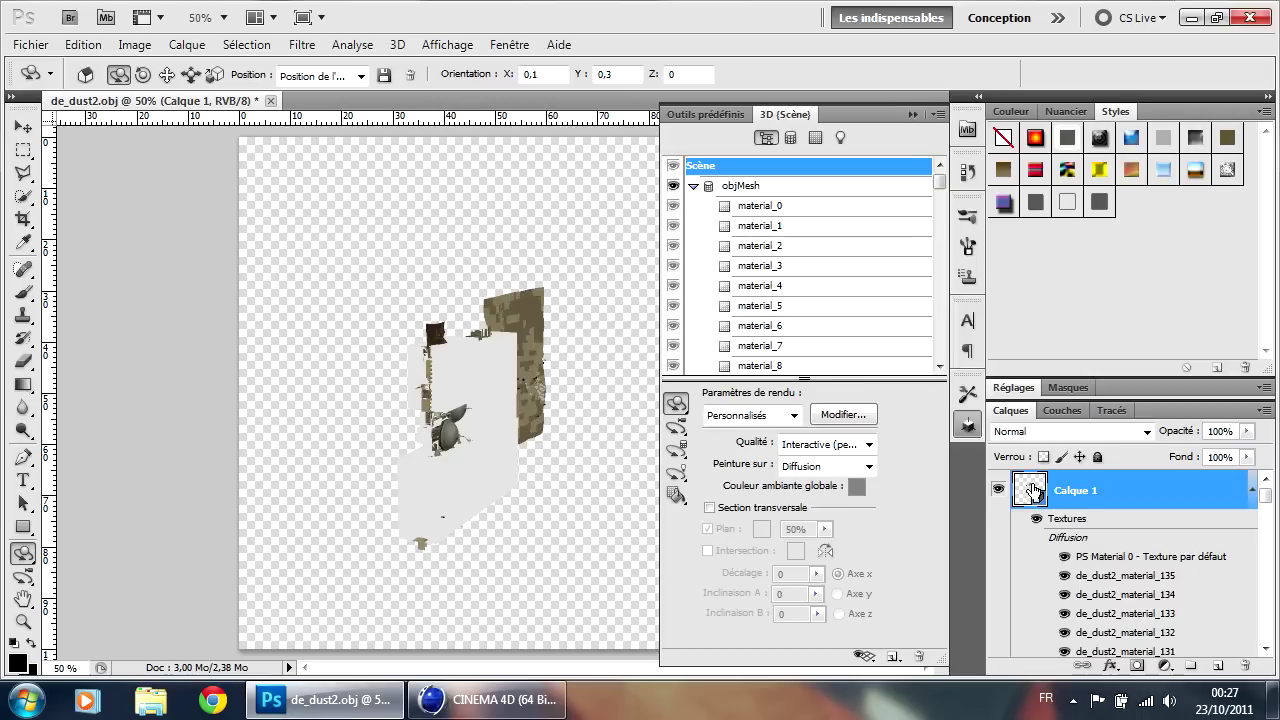
mouse_move(496, 390)
left_mouse_down()
mouse_move(377, 148)
mouse_move(420, 339)
mouse_move(357, 349)
mouse_move(529, 403)
mouse_move(453, 348)
mouse_move(471, 322)
mouse_move(406, 313)
mouse_move(498, 344)
mouse_move(457, 391)
mouse_move(452, 332)
mouse_move(619, 465)
mouse_move(580, 294)
left_mouse_up()
left_click_drag(511, 358, 469, 399)
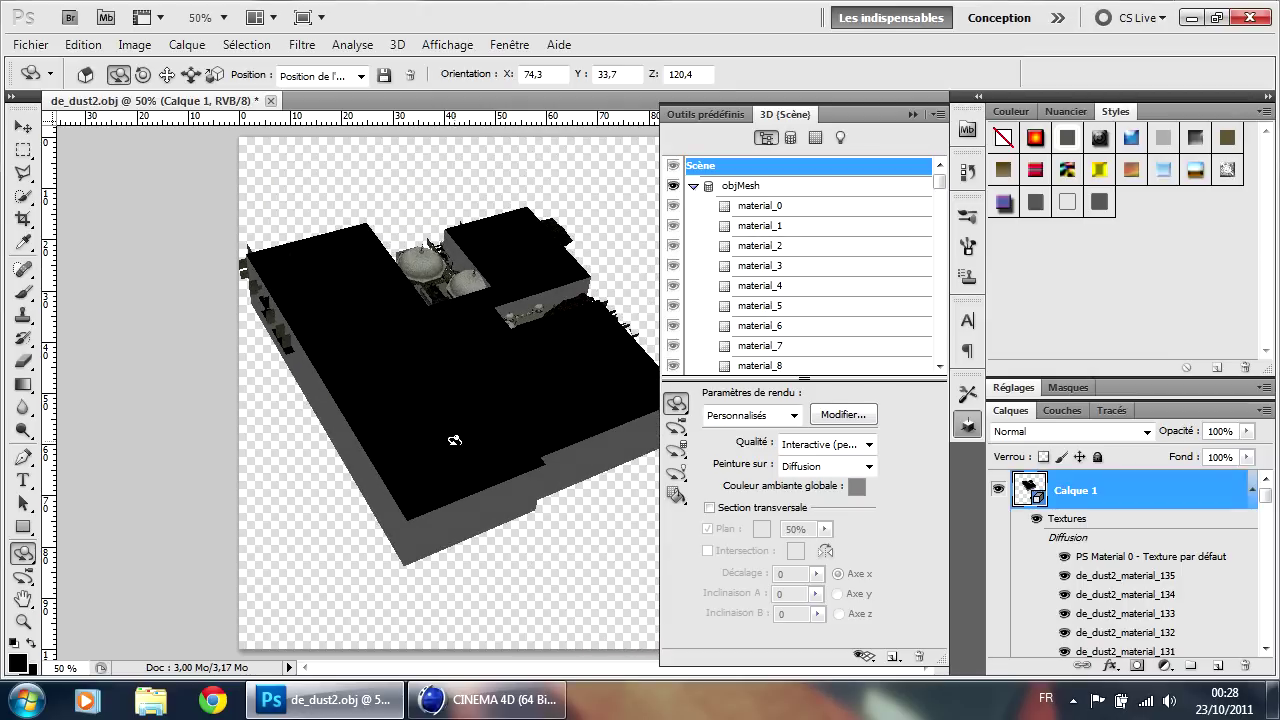
Step: Move and rotate the map to about X 95.6, Y 16.9, Z 88.6, framing the wooden-door building up close, and hide the 3D settings
mouse_move(470, 343)
left_mouse_down()
mouse_move(463, 620)
mouse_move(467, 363)
left_mouse_up()
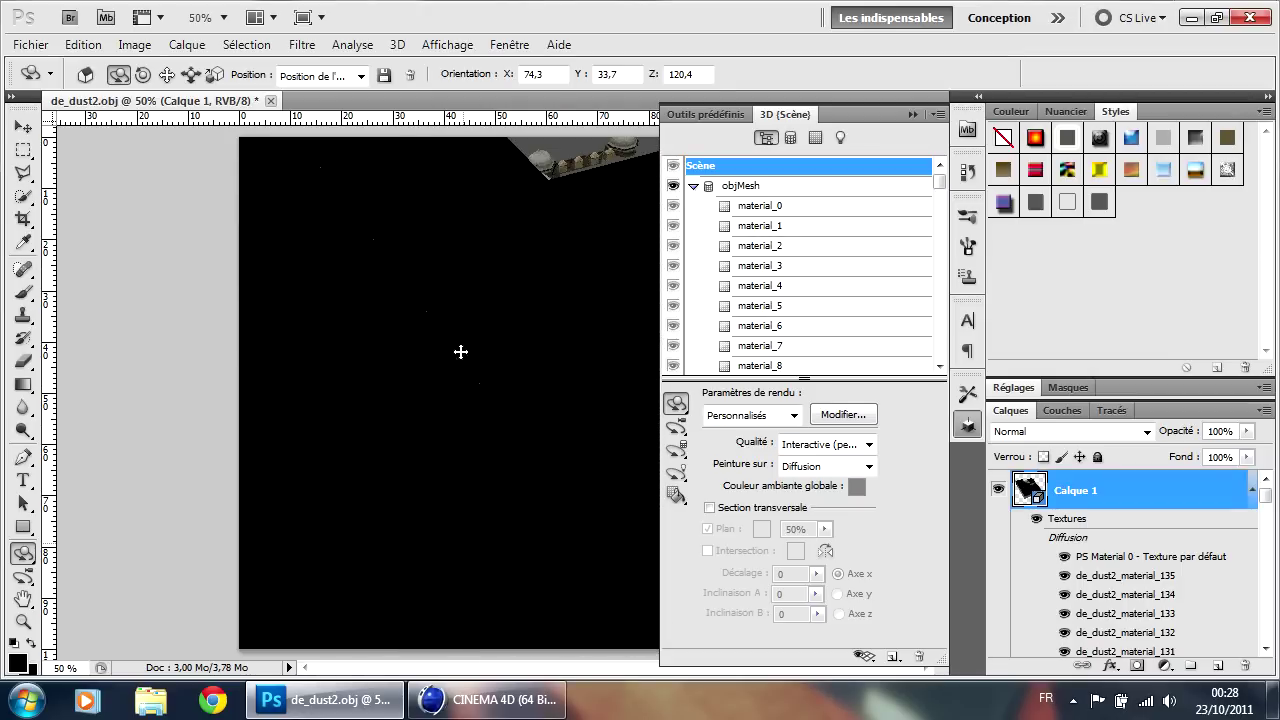
left_click_drag(468, 420, 411, 372)
left_click_drag(528, 388, 482, 88)
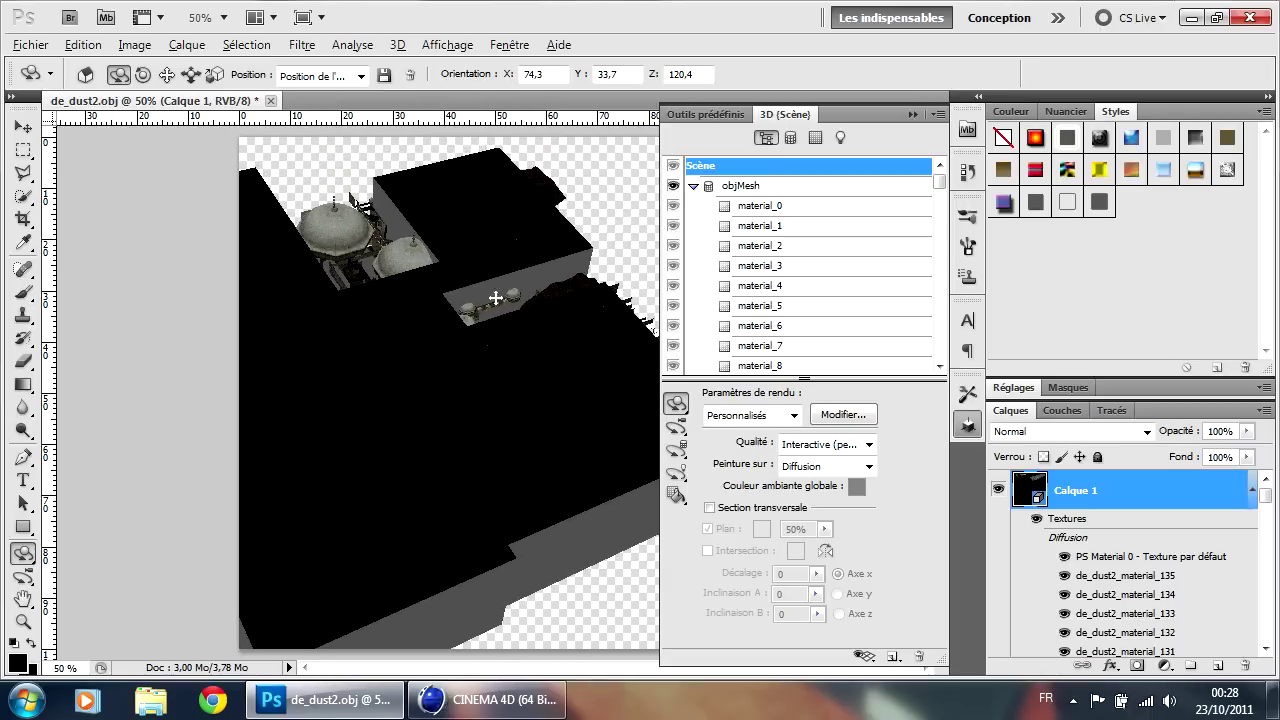
left_click_drag(464, 394, 551, 382)
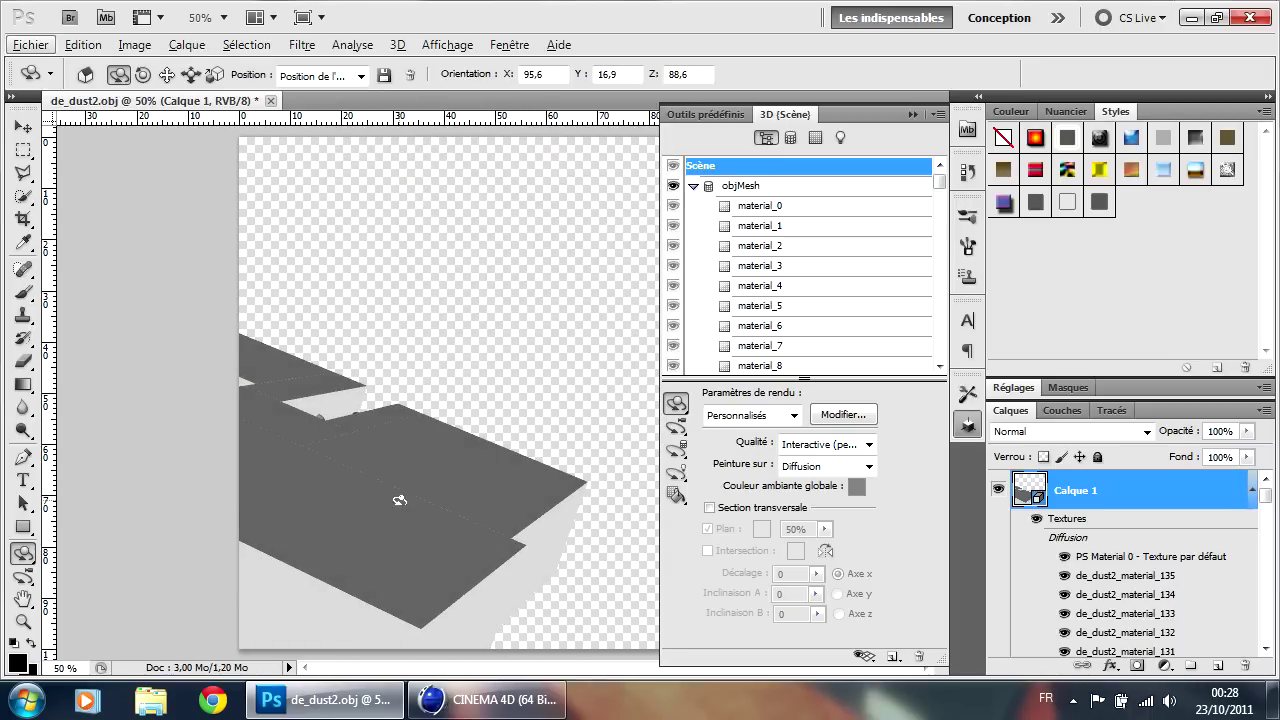
left_click_drag(376, 513, 520, 411)
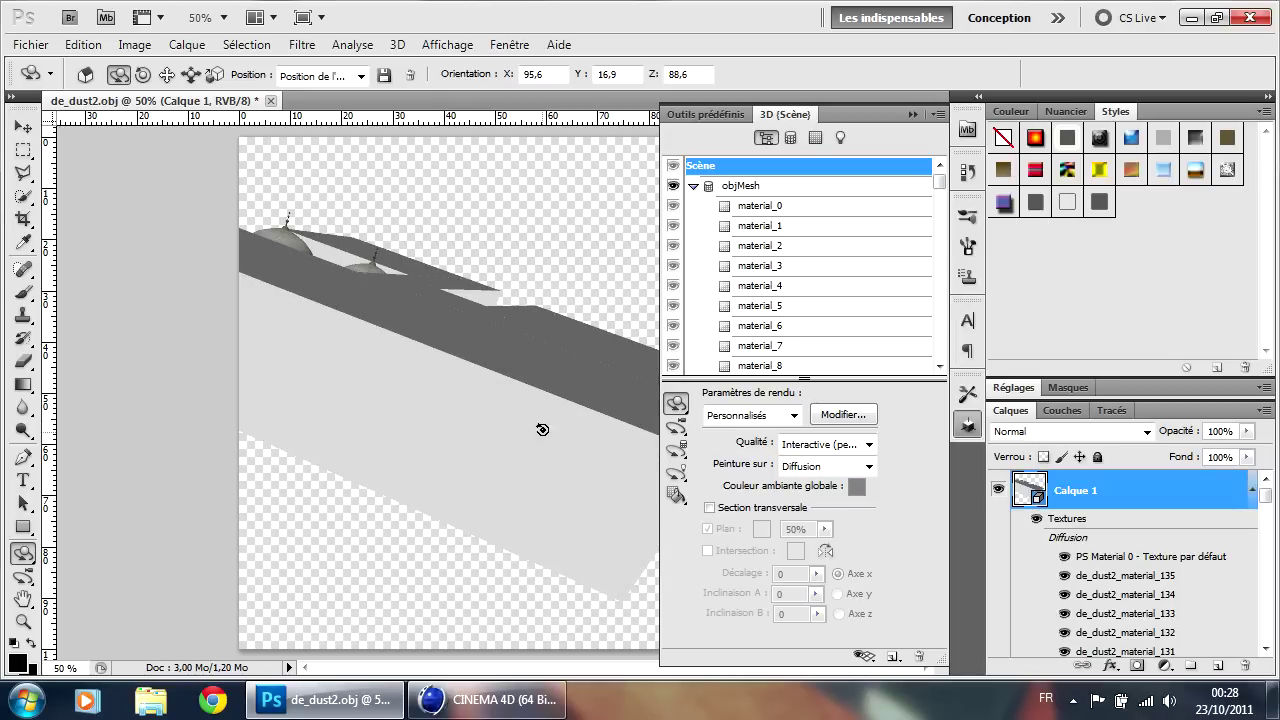
mouse_move(538, 410)
left_mouse_down()
mouse_move(469, 626)
mouse_move(506, 506)
mouse_move(546, 478)
mouse_move(535, 442)
mouse_move(580, 423)
mouse_move(612, 447)
mouse_move(578, 397)
mouse_move(561, 402)
left_mouse_up()
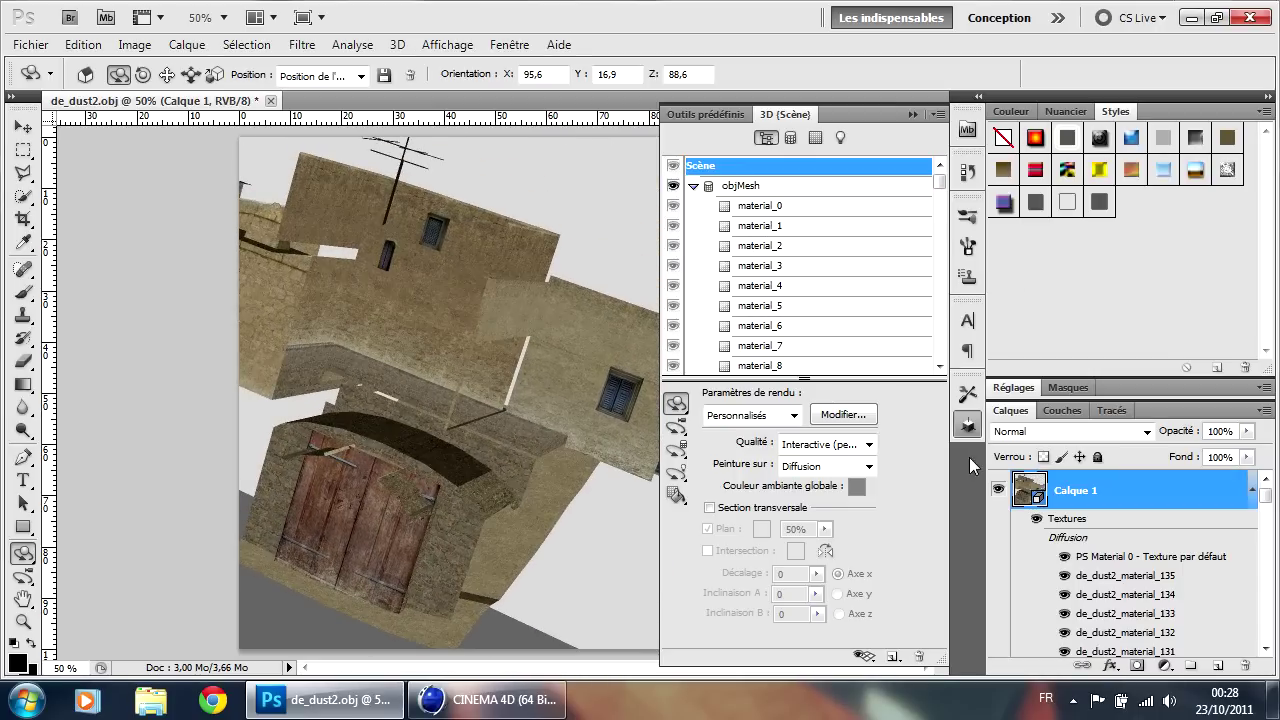
left_click(967, 426)
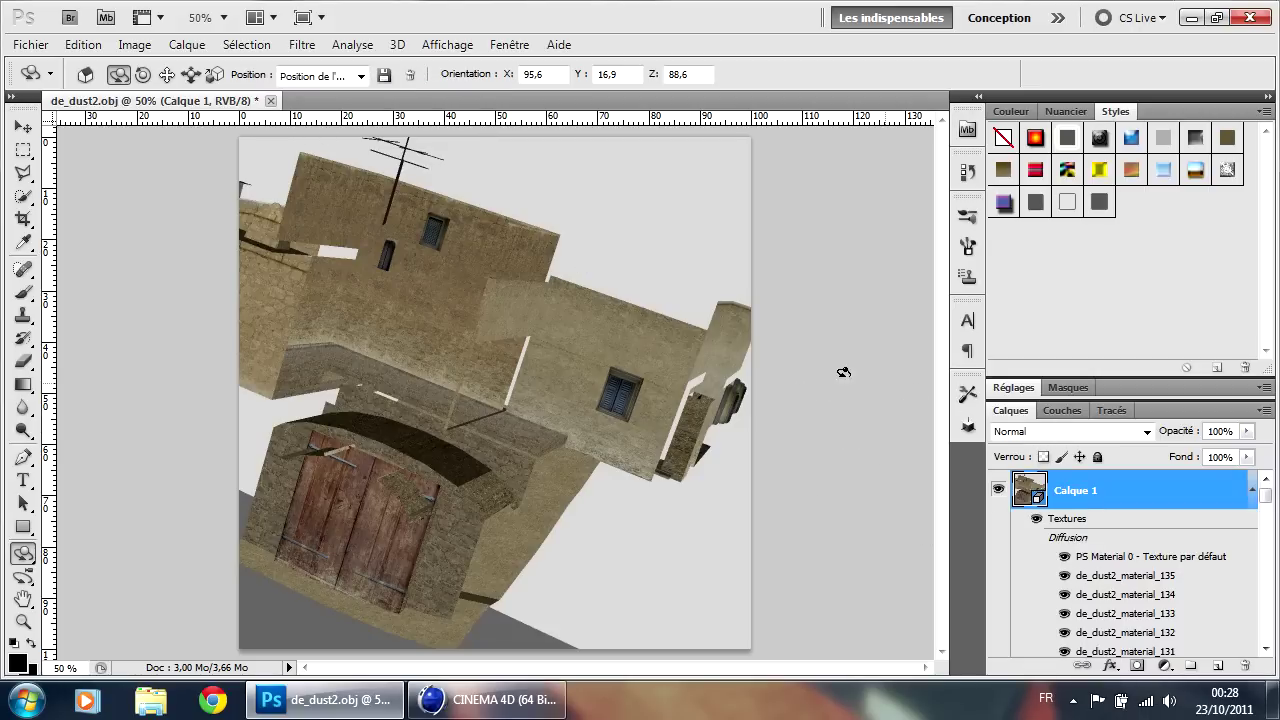
Step: Switch to CINEMA 4D, look up Wavefront (OBJ) among the export formats of the tguerilla.fbx scene, and return to Photoshop
left_click(500, 700)
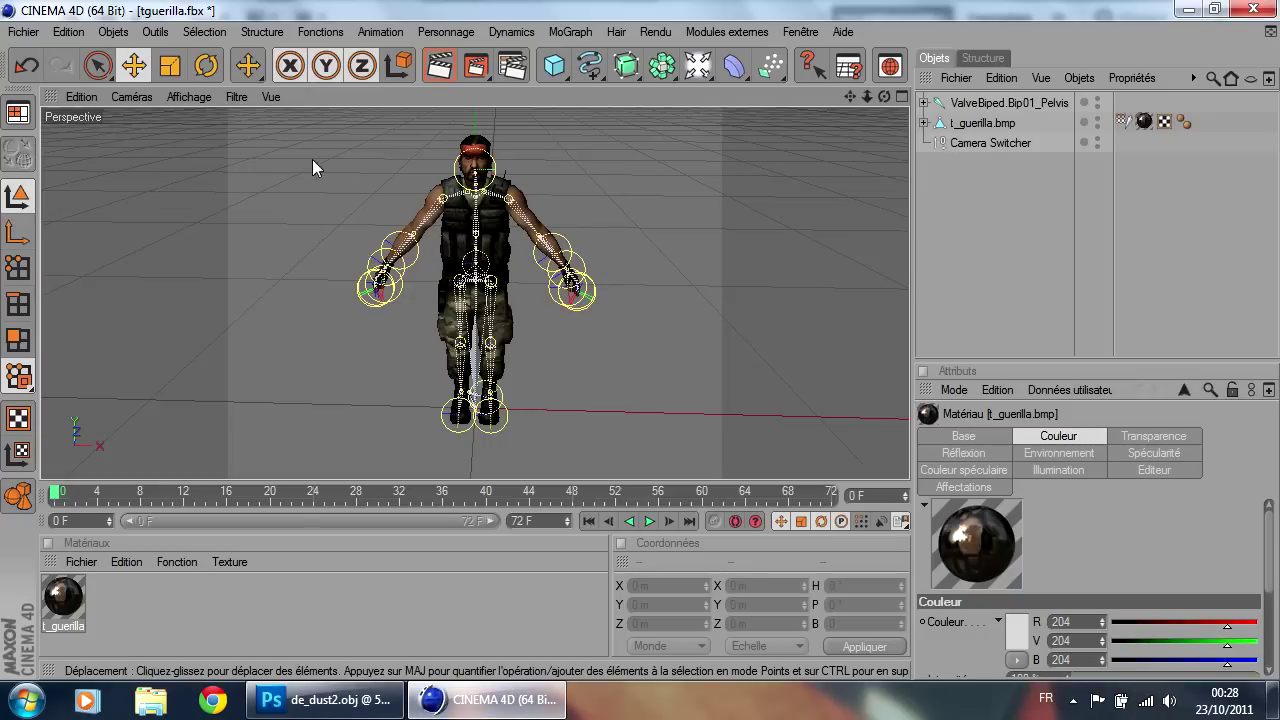
left_click(24, 32)
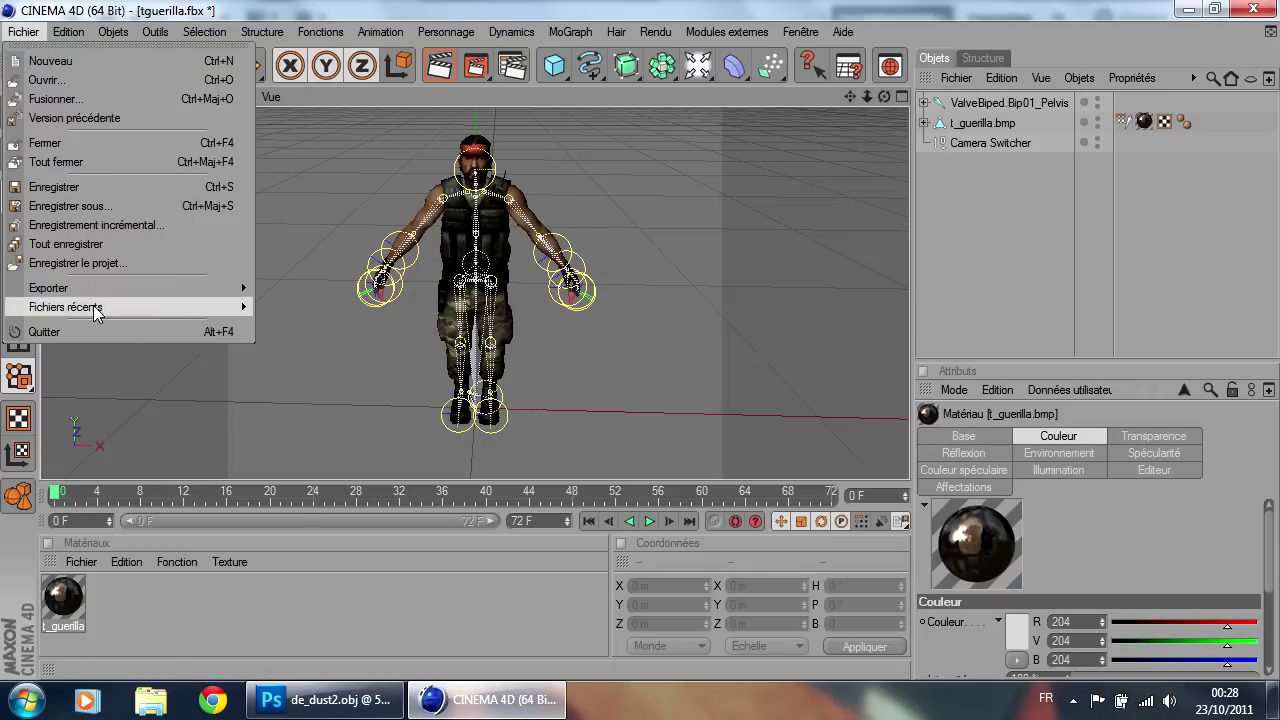
mouse_move(122, 287)
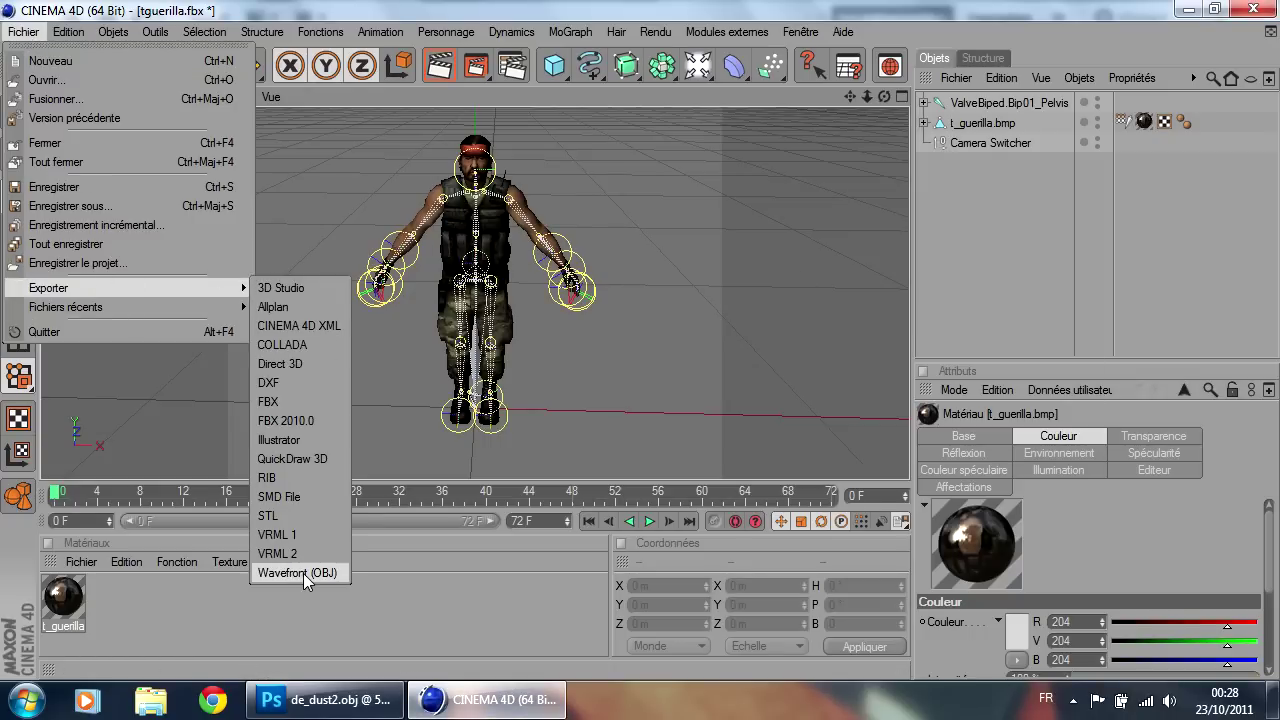
left_click(325, 700)
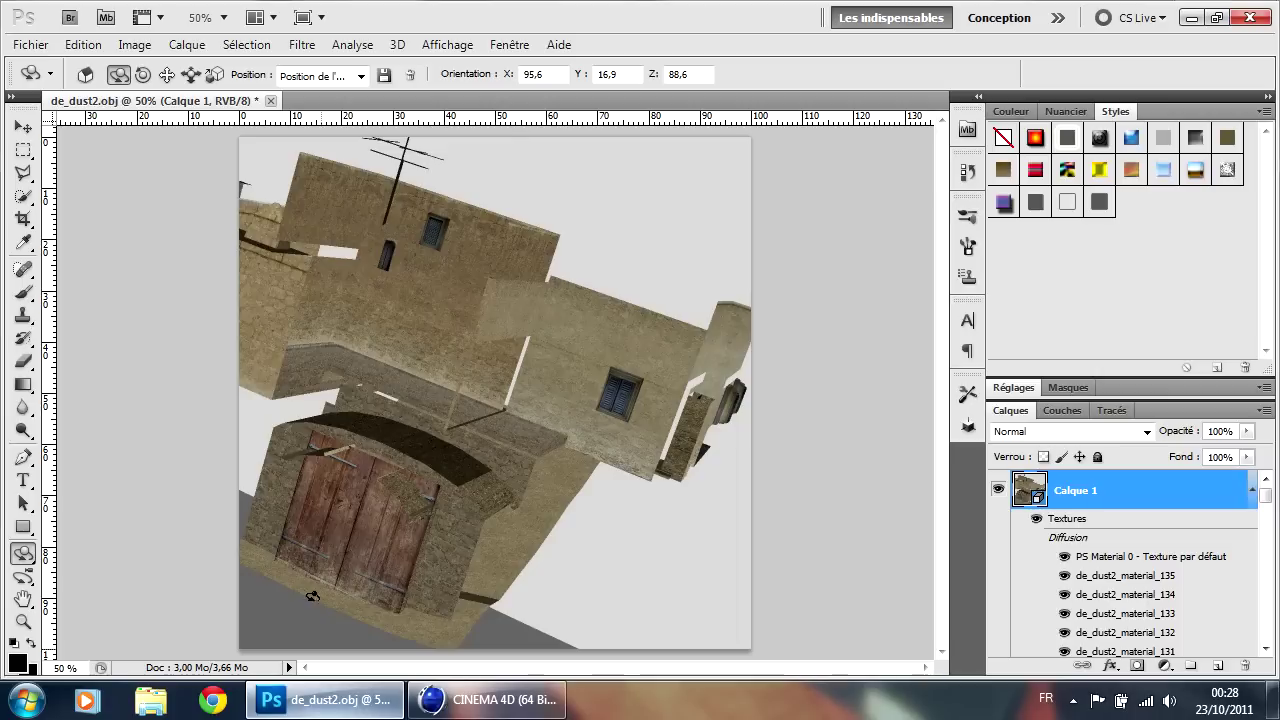
Step: Open the 3D settings of Calque 1 and examine the diffuse texture options of material_0
double_click(1033, 484)
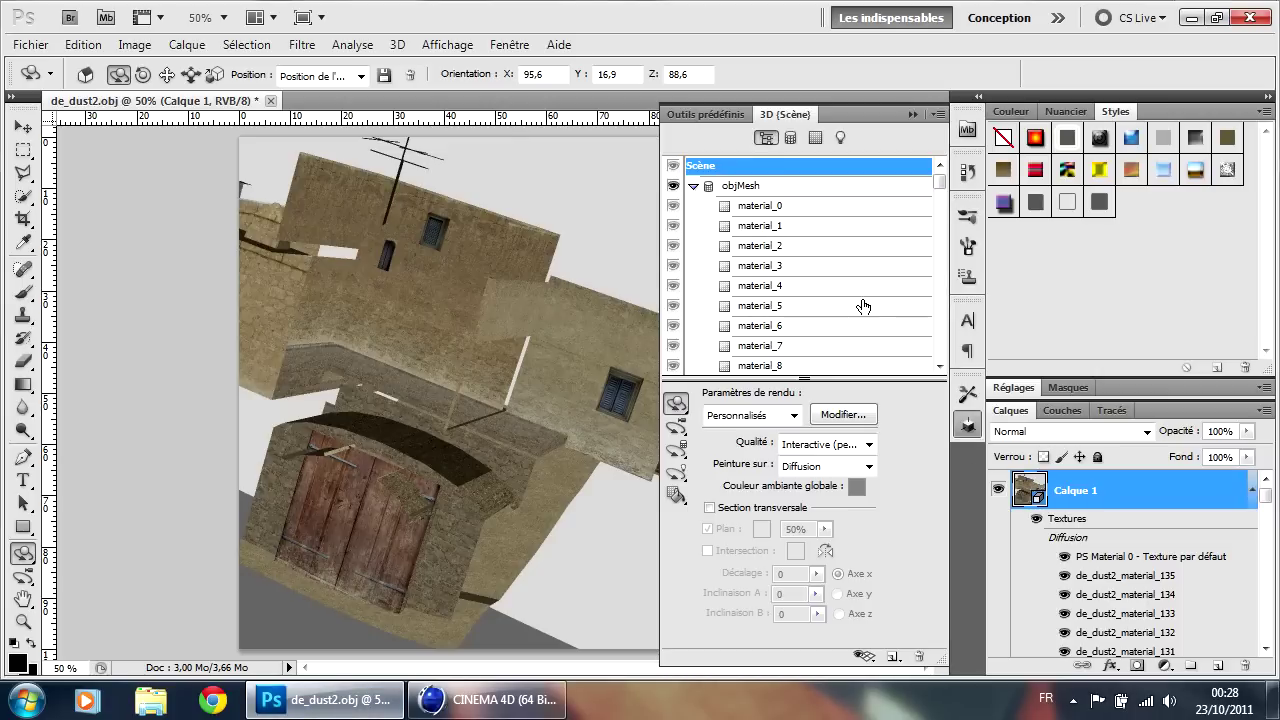
left_click(765, 206)
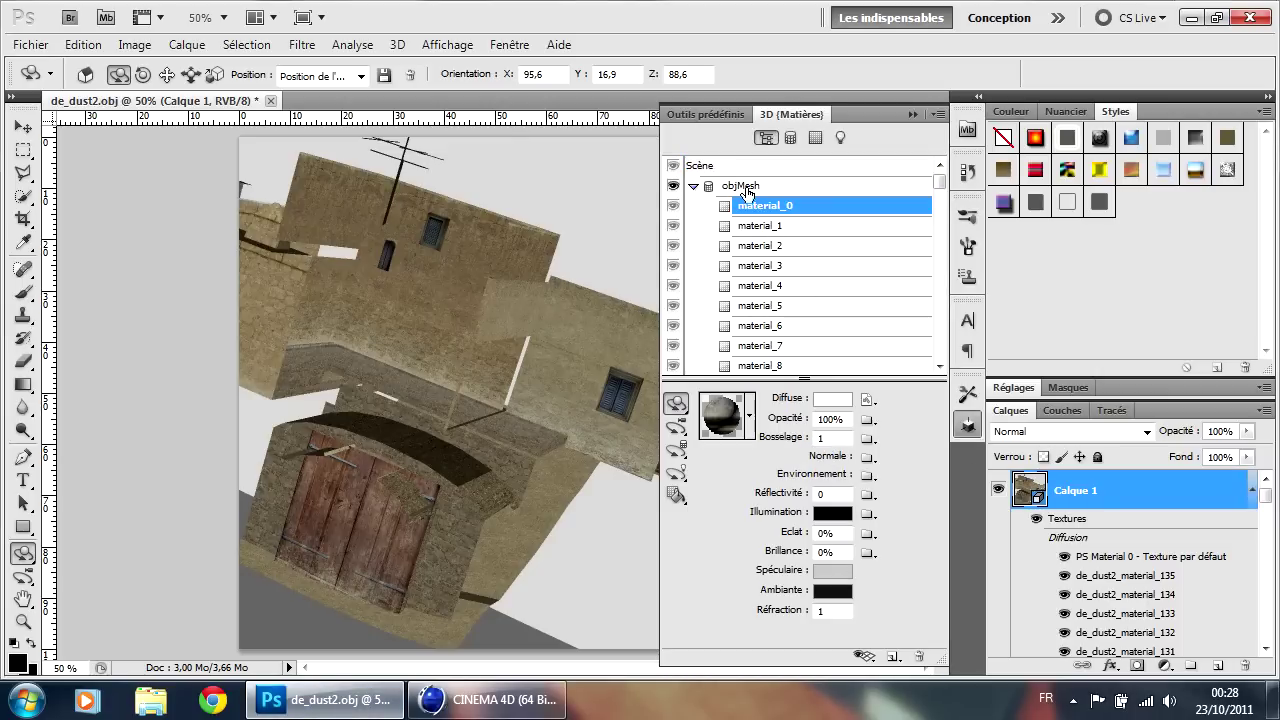
left_click(869, 400)
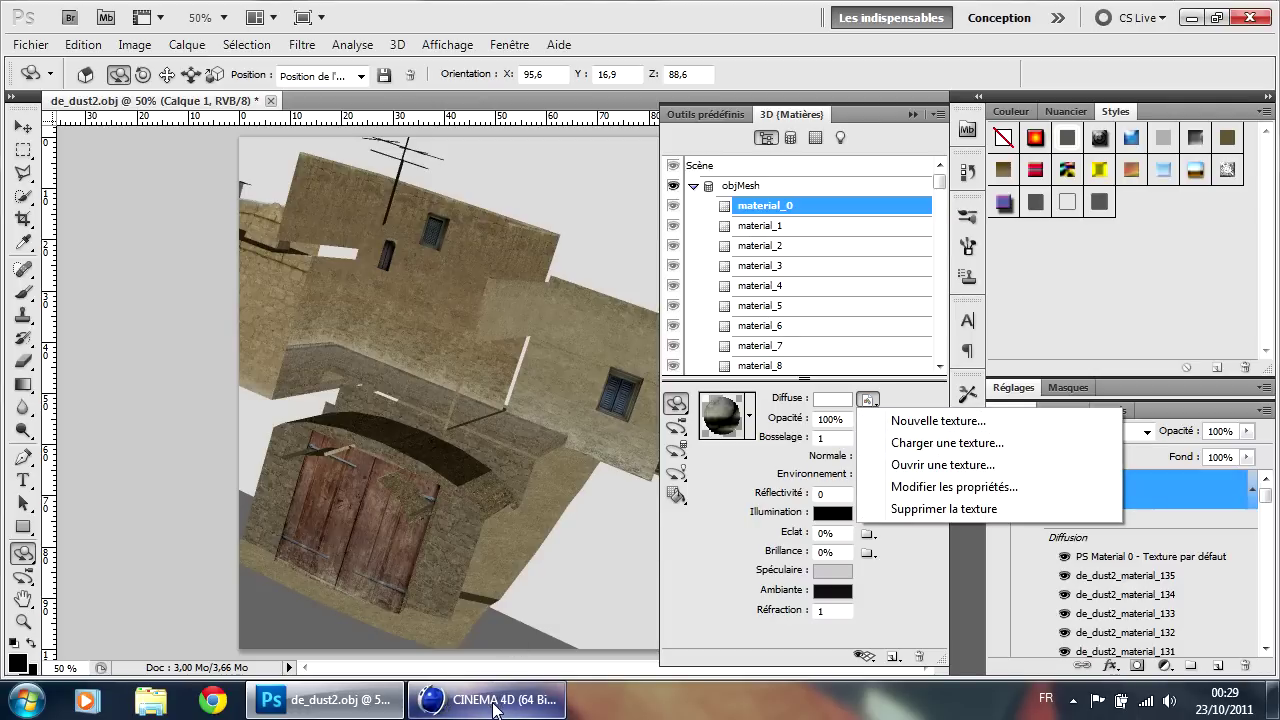
left_click(751, 453)
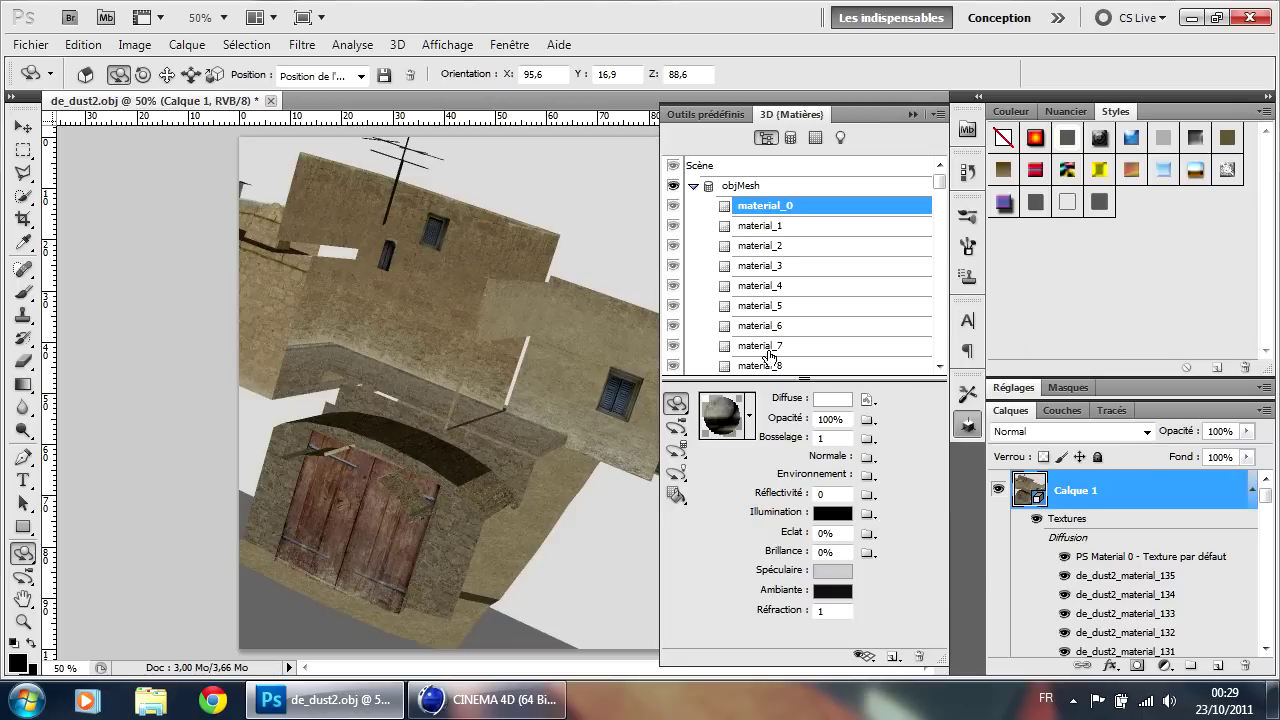
Step: Rotate the map and orbit the 3D camera to about X -102.28, Y 0.27, Z -111.1, facing the wooden door, and hide the 3D settings
left_click_drag(573, 370, 655, 437)
left_click(676, 472)
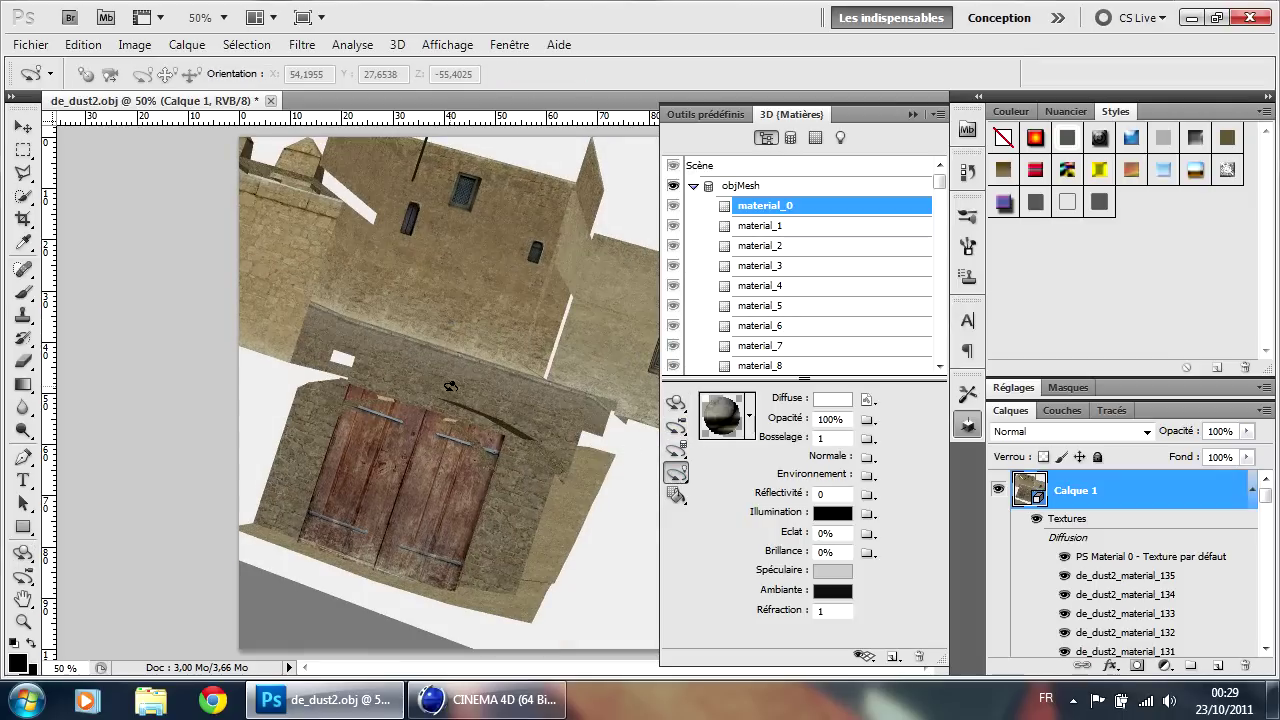
left_click(676, 426)
mouse_move(462, 366)
left_mouse_down()
mouse_move(470, 388)
mouse_move(500, 330)
mouse_move(480, 370)
mouse_move(470, 345)
left_mouse_up()
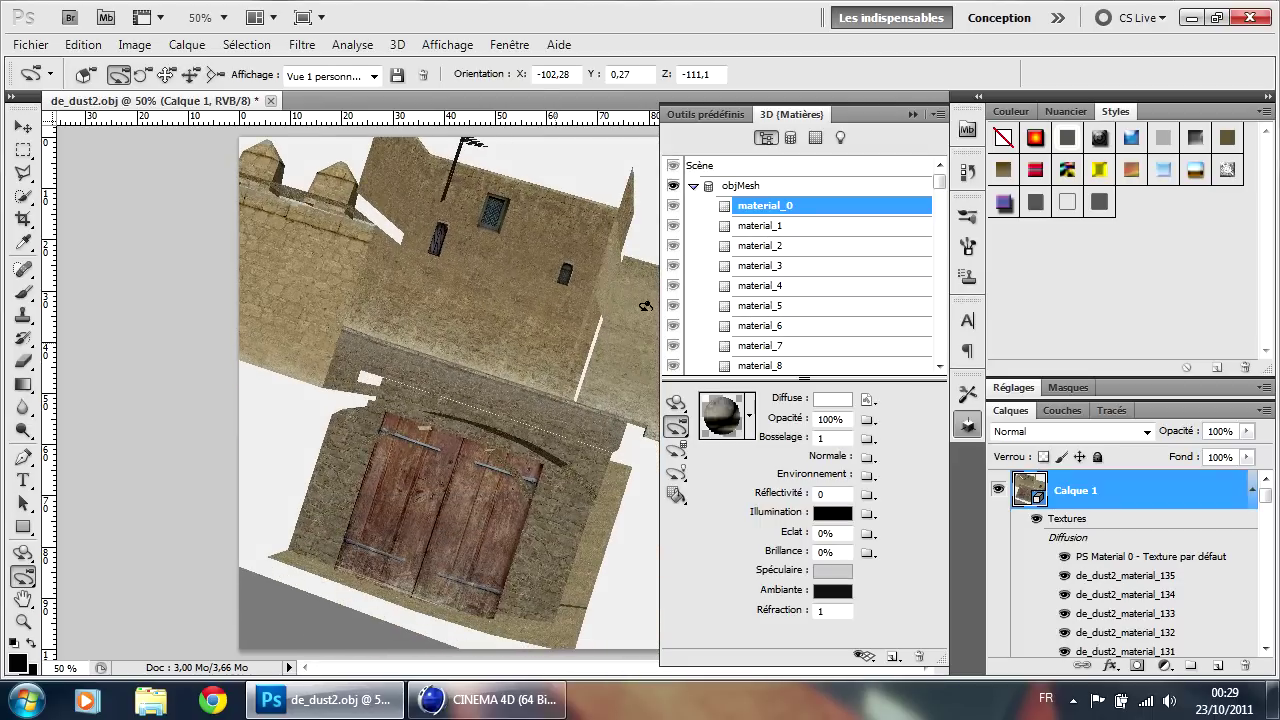
left_click(967, 425)
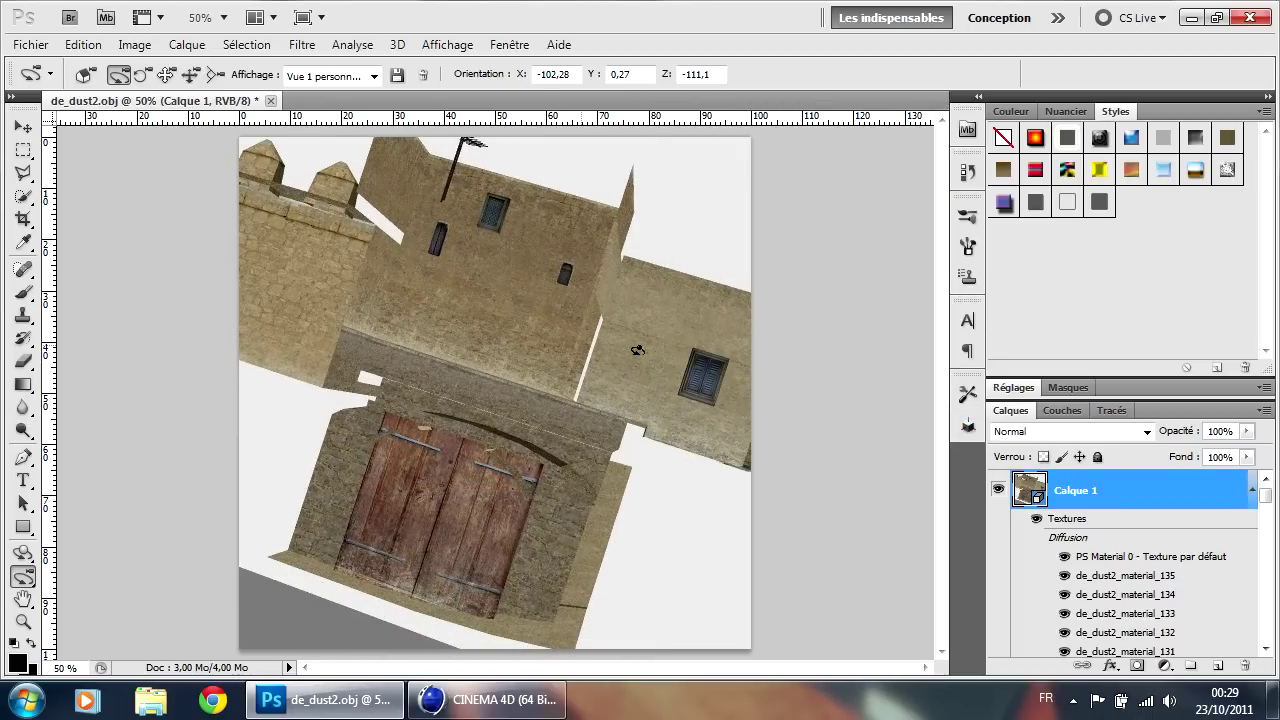